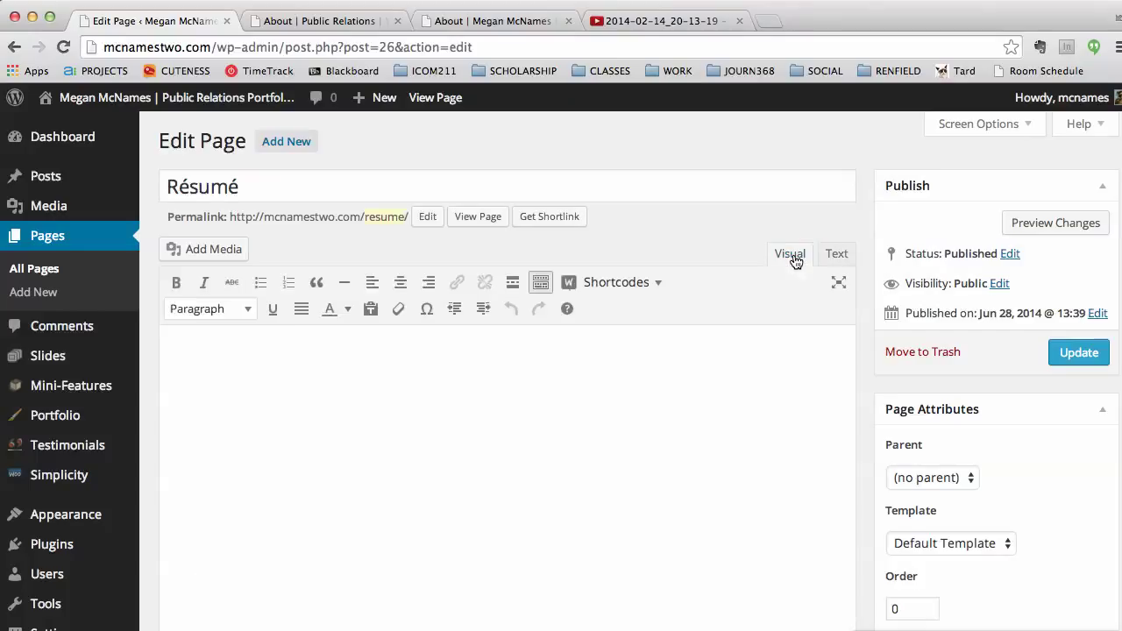
# Step: Open the Shortcodes menu from the empty body of the Résumé page
pyautogui.click(738, 392)
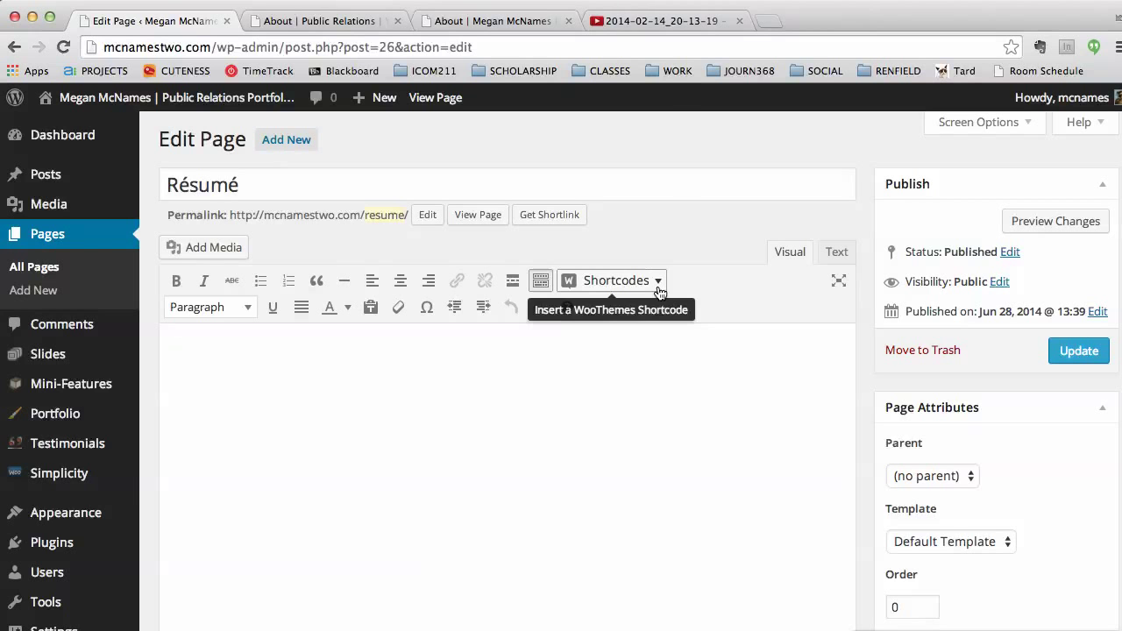
pyautogui.click(659, 282)
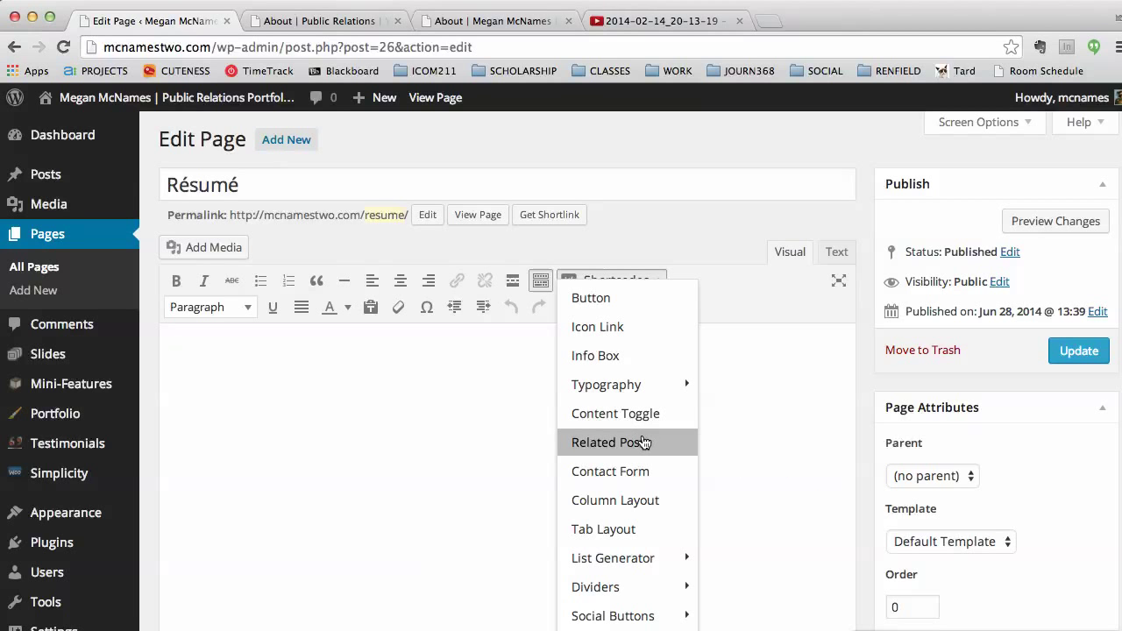
# Step: Start an Info Box with the content 'Summary <br/>I am a public relations profesional ...'
pyautogui.click(624, 358)
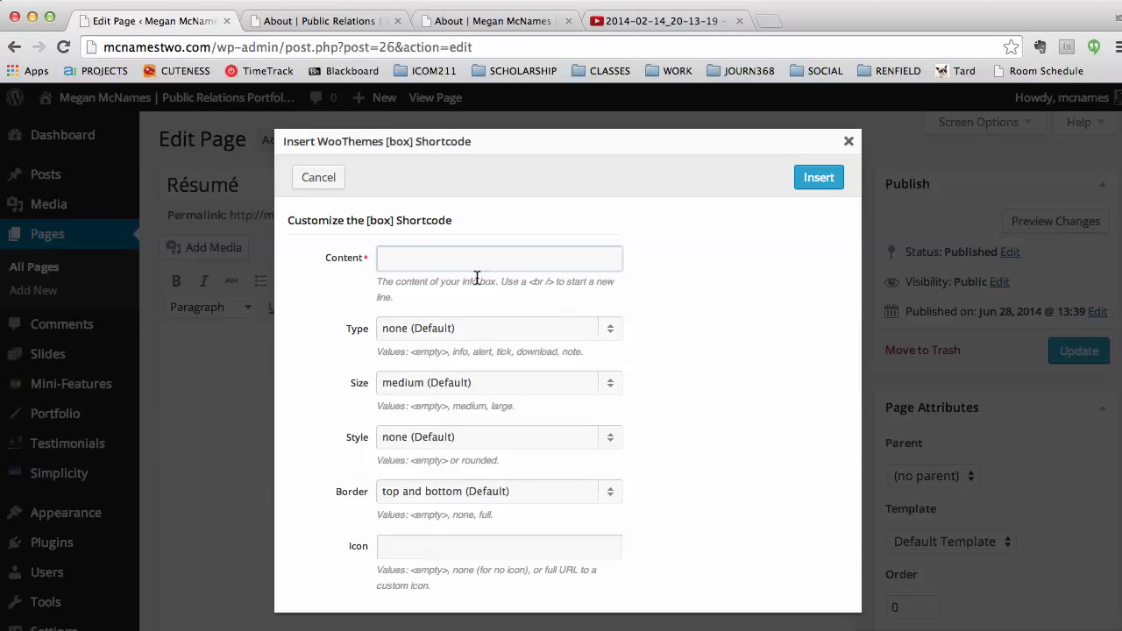
pyautogui.scroll(-3, 477, 277)
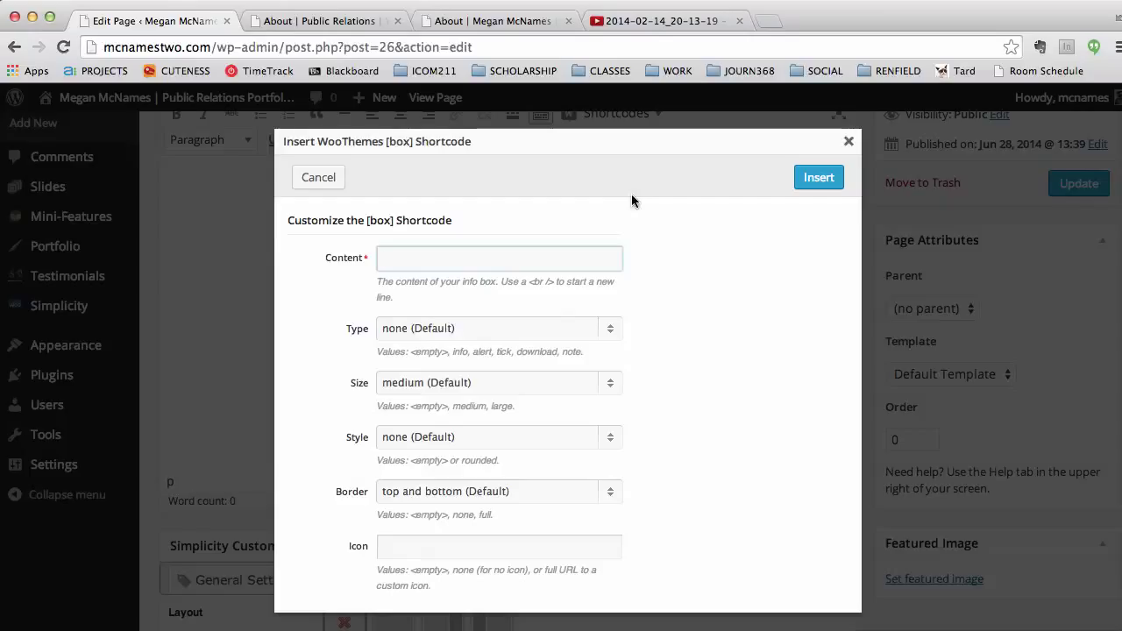
pyautogui.scroll(-1, 656, 92)
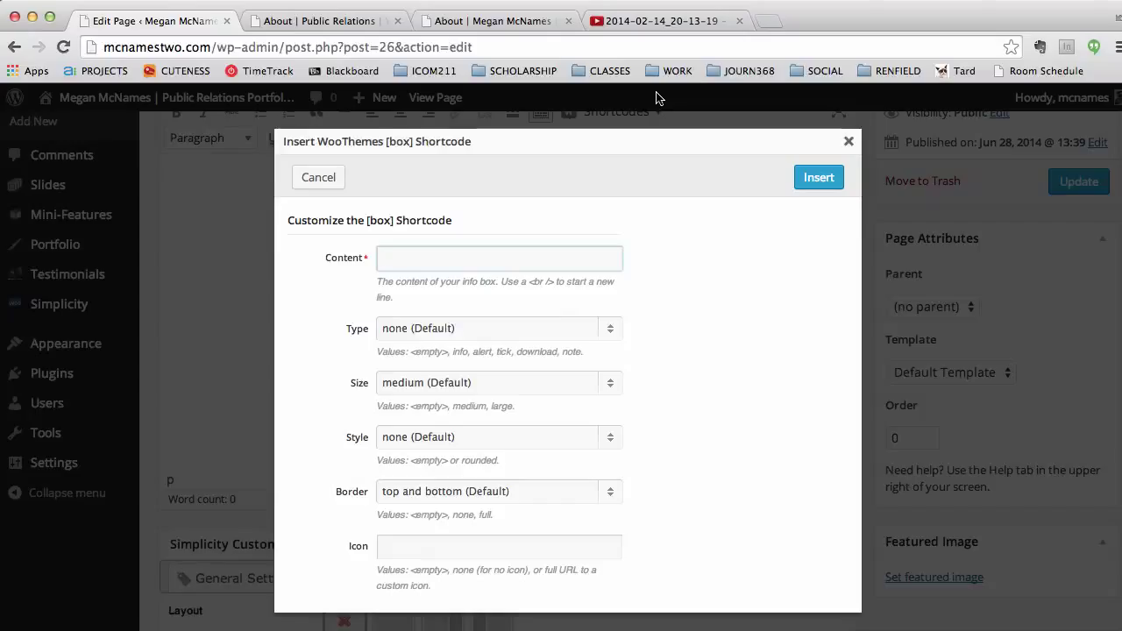
pyautogui.write('Summary')
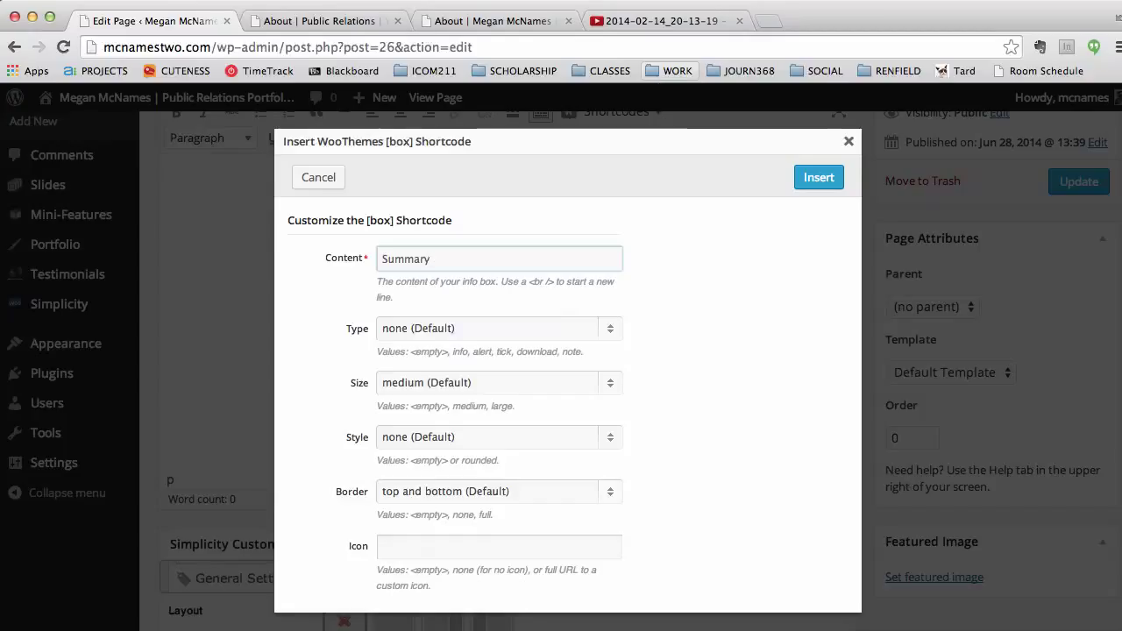
pyautogui.write('<br/>I am a public relations pro')
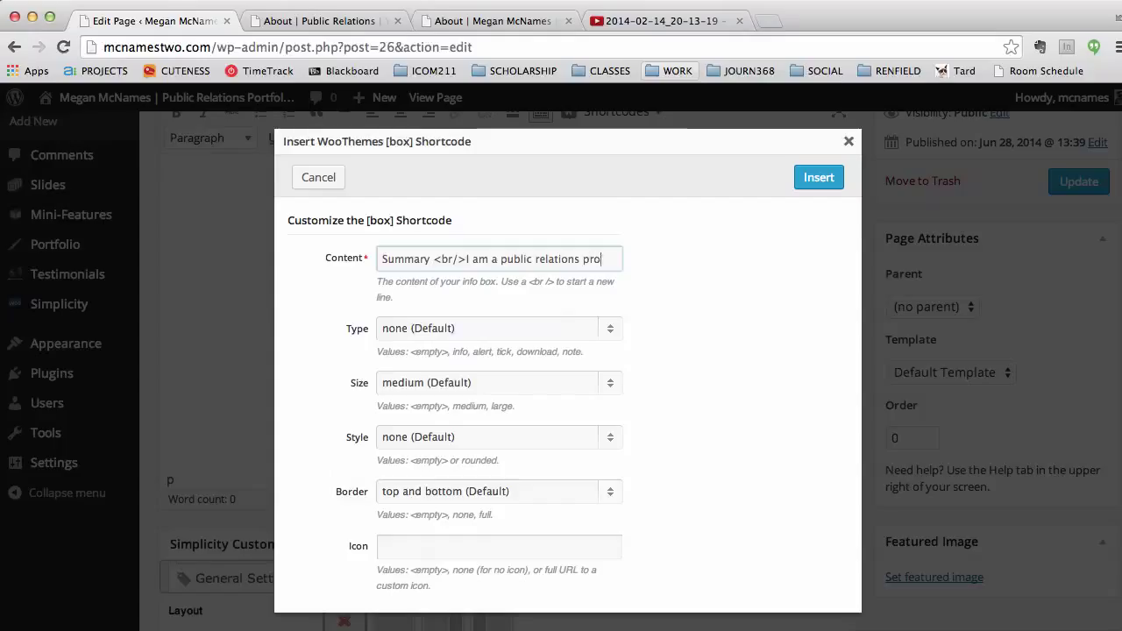
pyautogui.write('fesional ....')
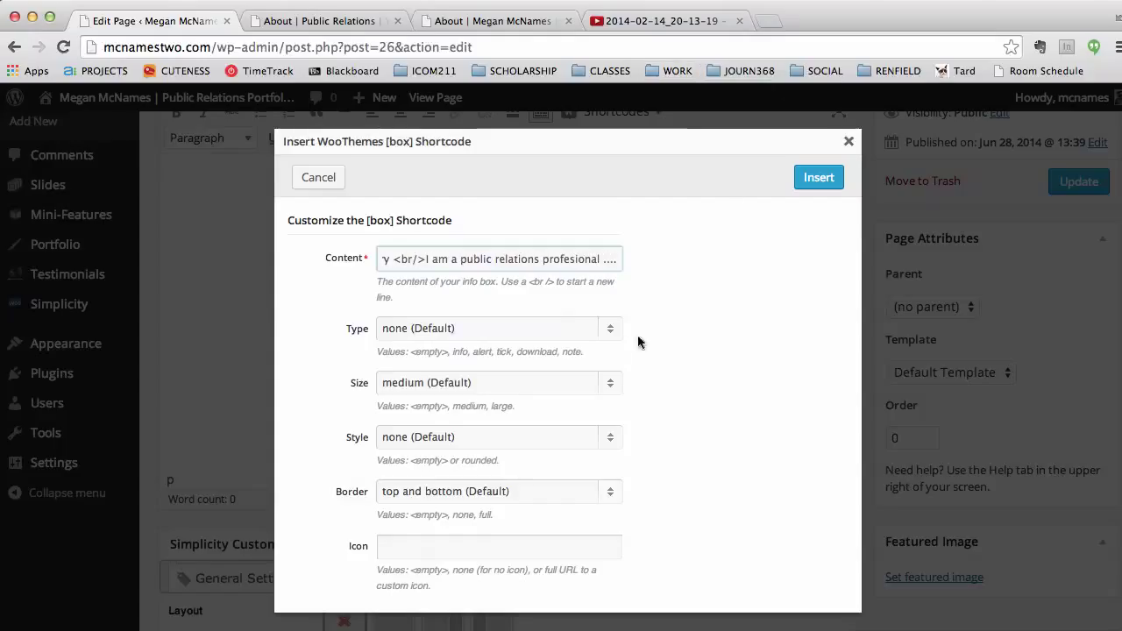
# Step: Set the box type to info, keeping medium size, default style and top-and-bottom border
pyautogui.click(611, 341)
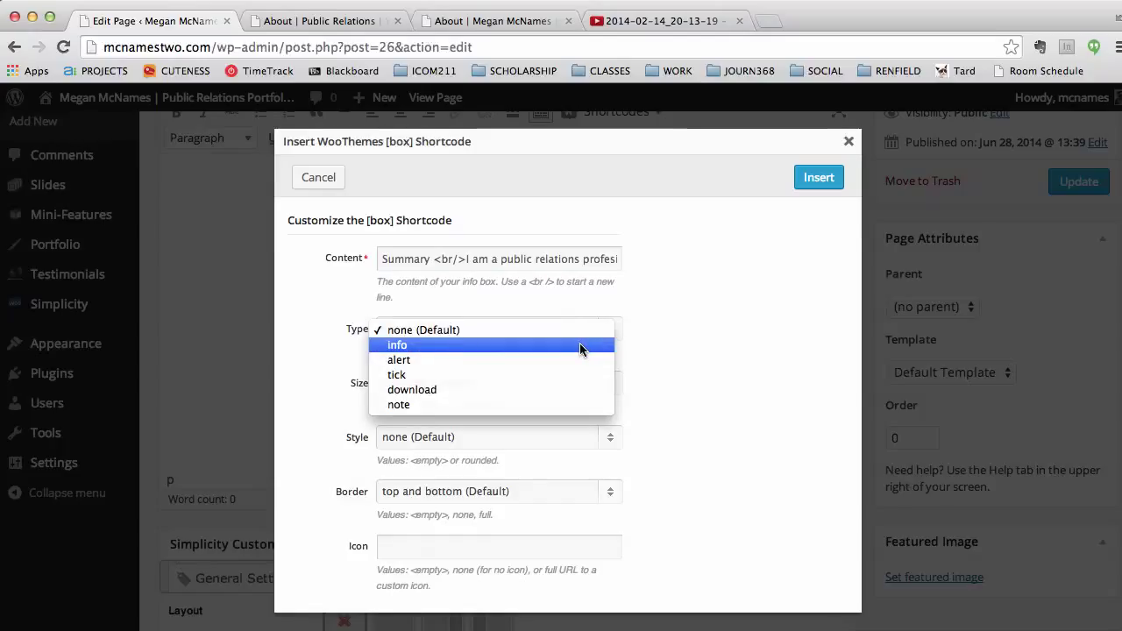
pyautogui.click(579, 345)
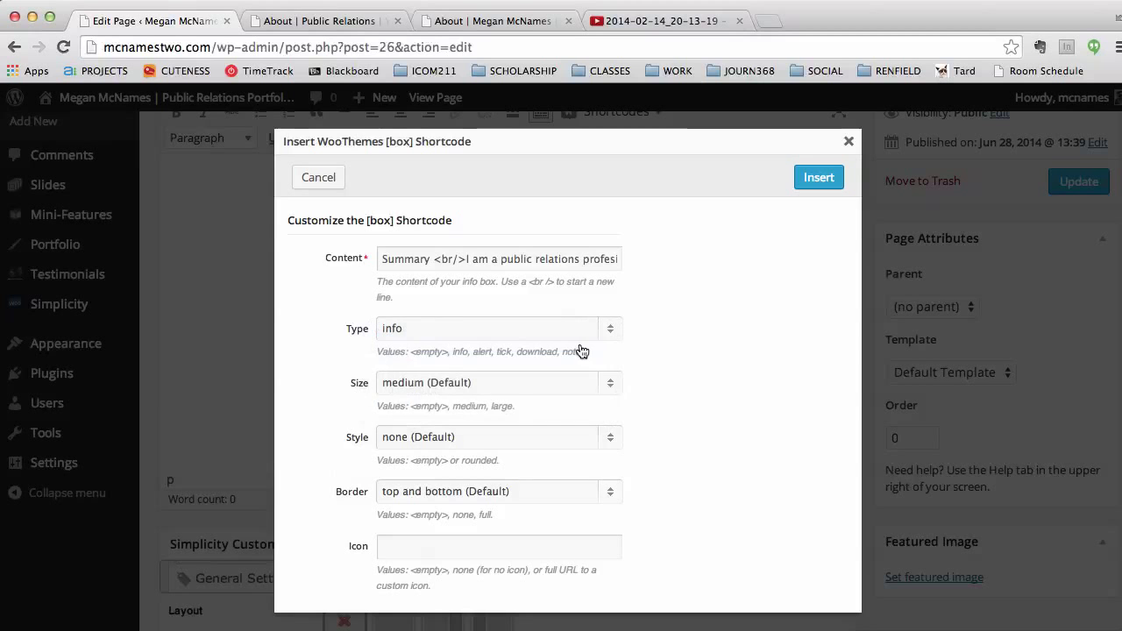
pyautogui.click(608, 387)
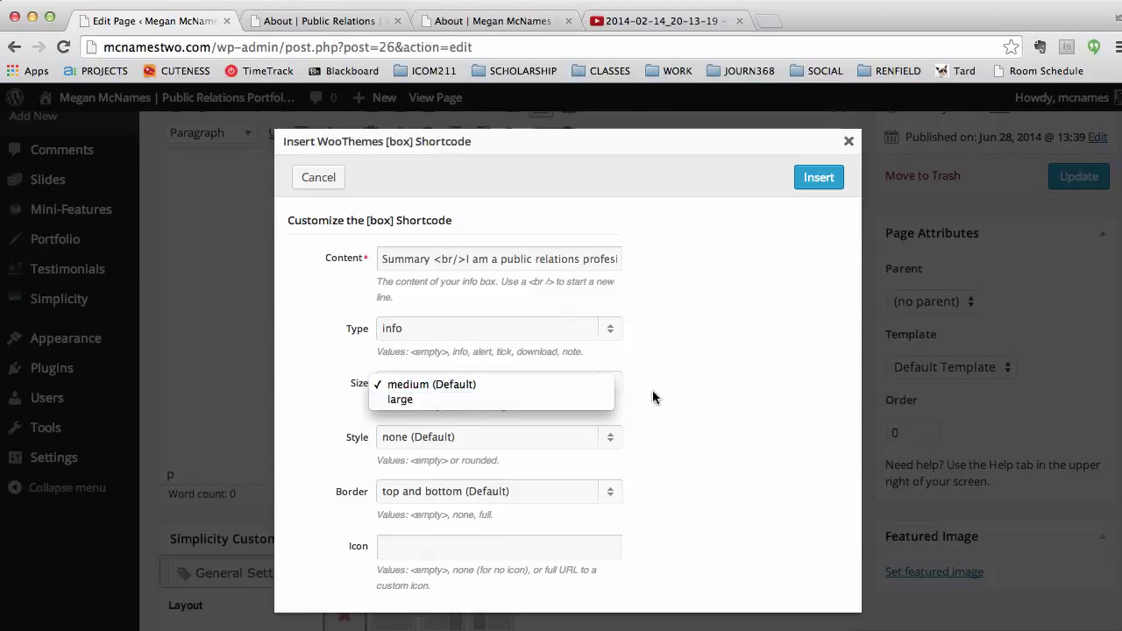
pyautogui.click(652, 392)
pyautogui.click(608, 438)
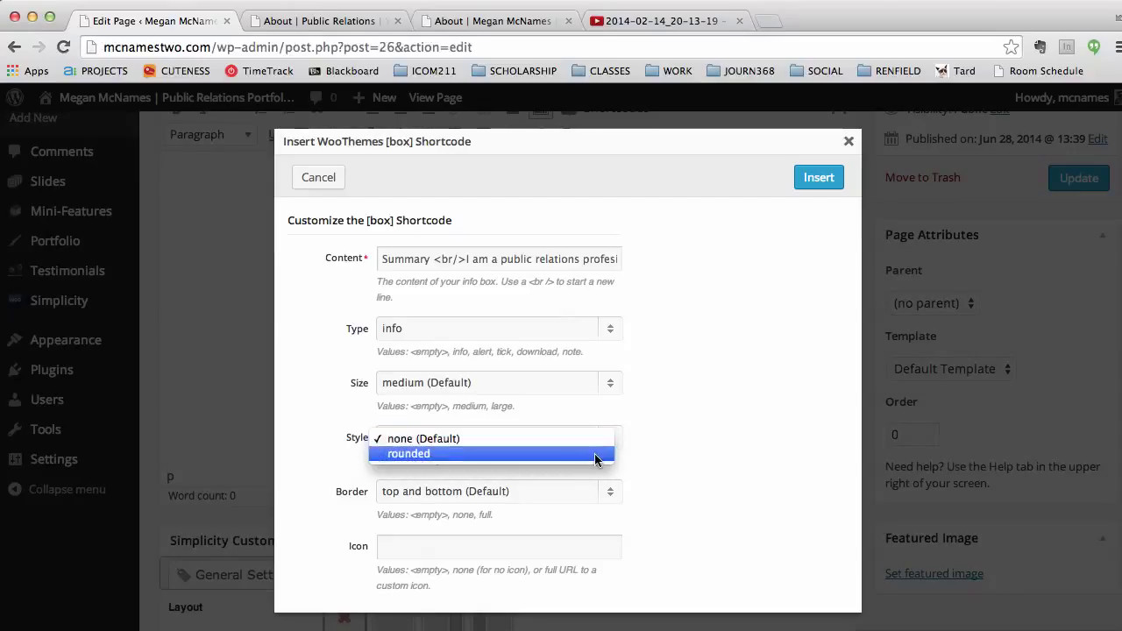
pyautogui.click(675, 467)
pyautogui.click(610, 493)
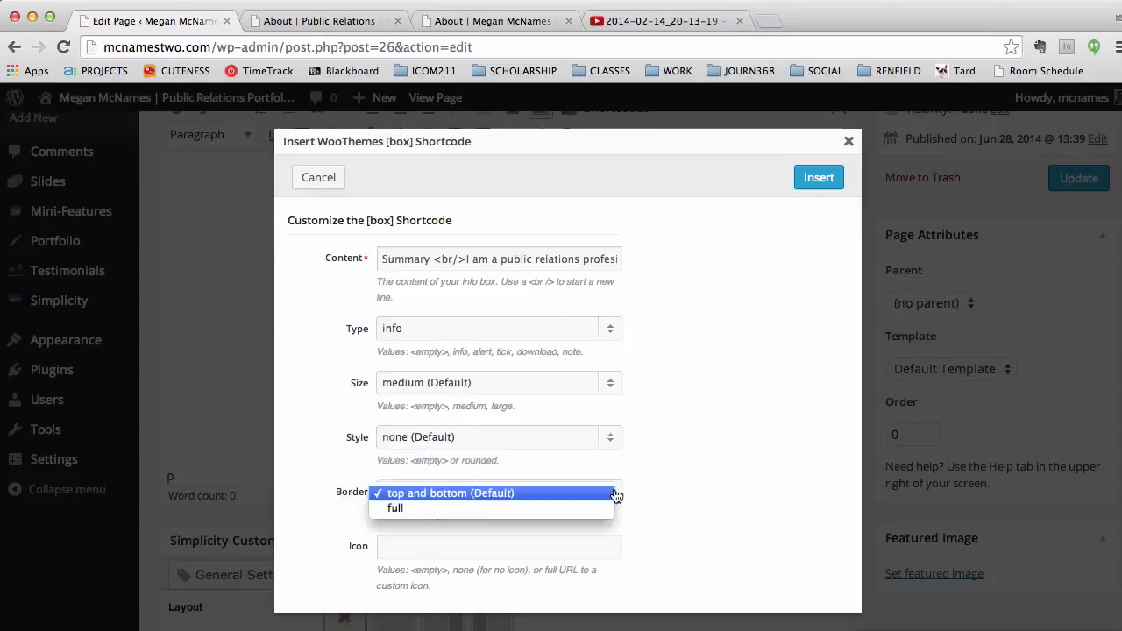
pyautogui.click(695, 484)
pyautogui.scroll(-1, 577, 468)
pyautogui.scroll(5, 578, 468)
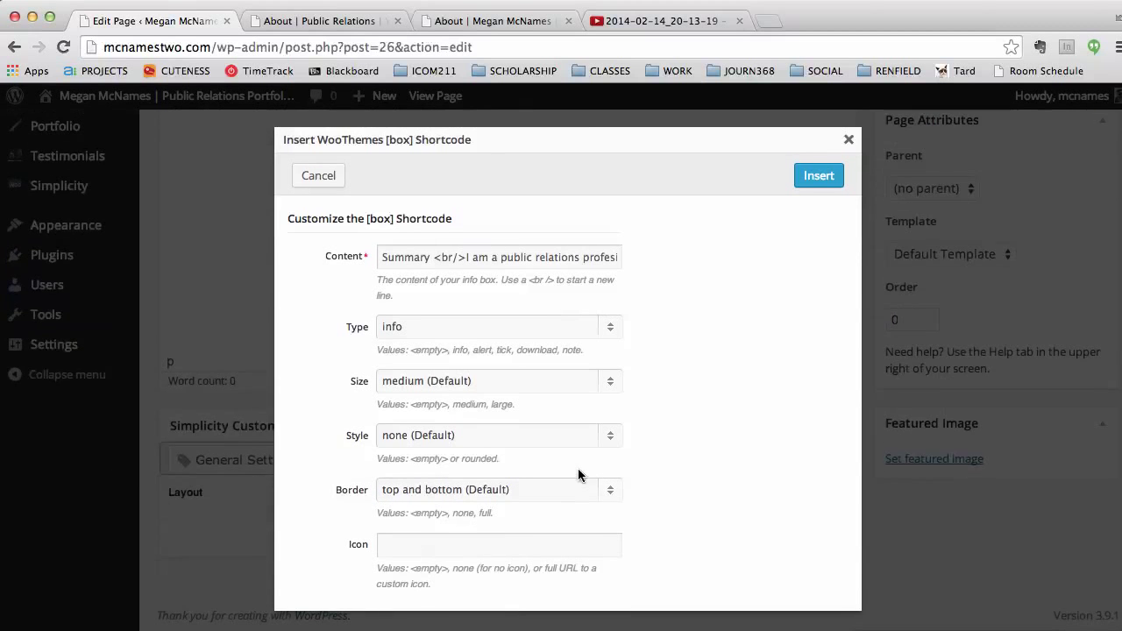
# Step: Insert the info box, check its [box] tags, and add an empty paragraph after [/box]
pyautogui.click(818, 178)
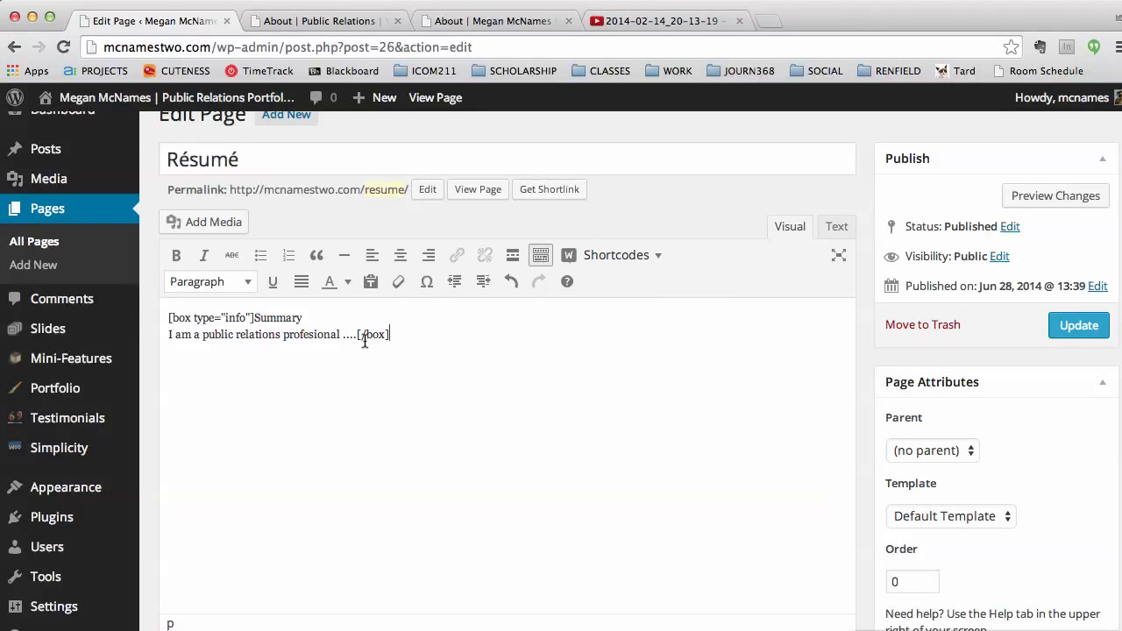
pyautogui.moveTo(356, 334); pyautogui.dragTo(162, 317)
pyautogui.click(230, 317)
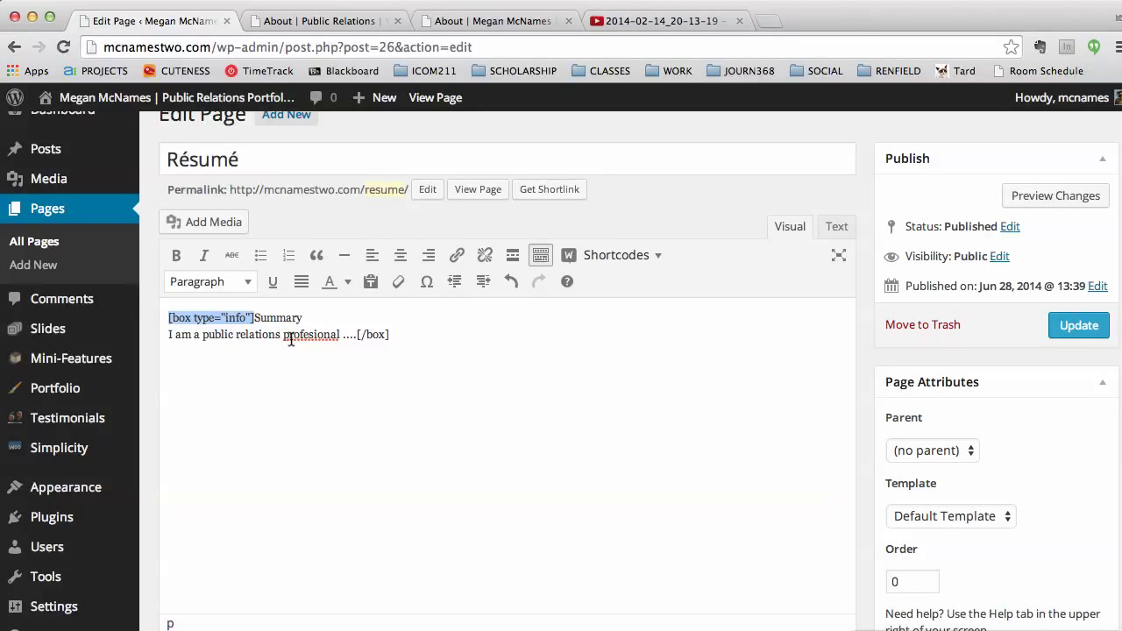
pyautogui.moveTo(393, 333); pyautogui.dragTo(358, 333)
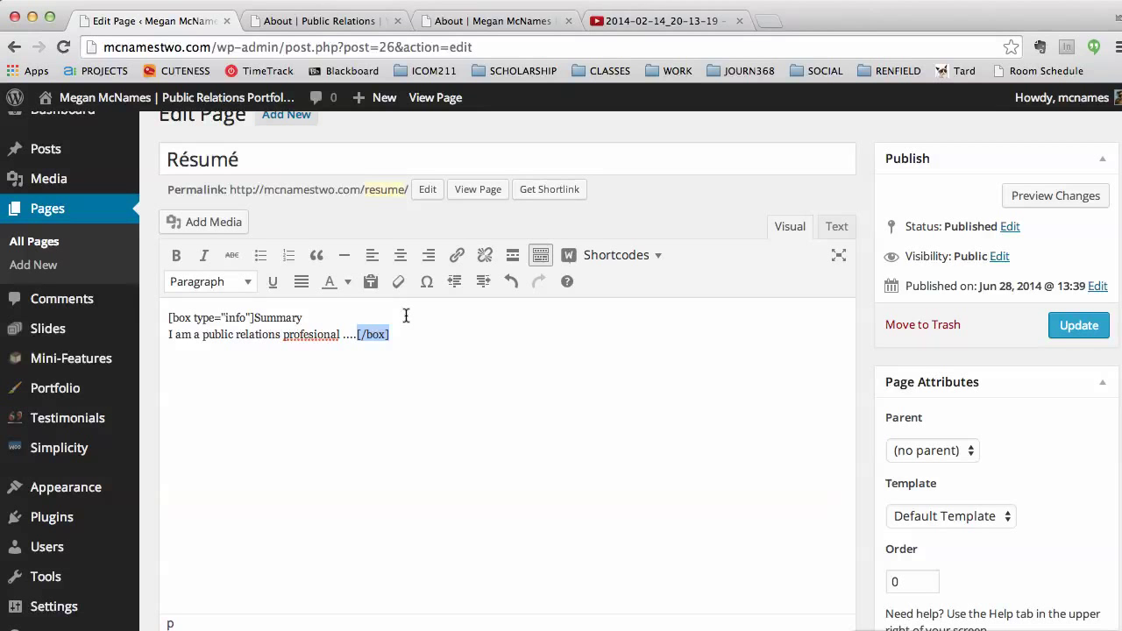
pyautogui.click(467, 342)
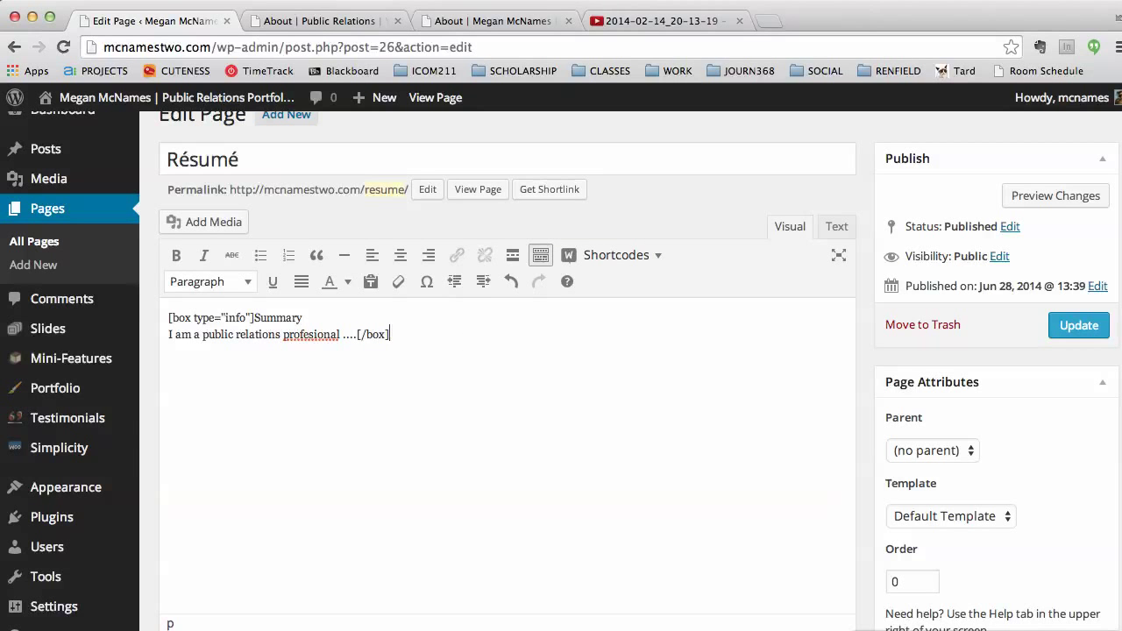
pyautogui.press('Return')
# Step: Reload the example site and view its Résumé page for reference
pyautogui.click(320, 20)
pyautogui.press('super+r')
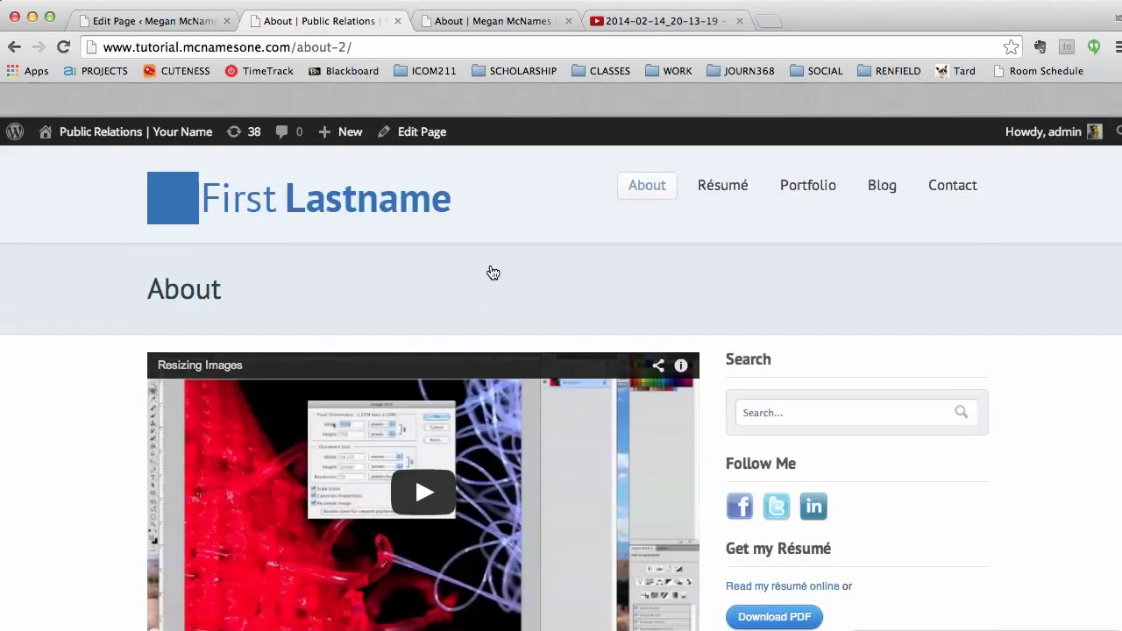
pyautogui.click(710, 166)
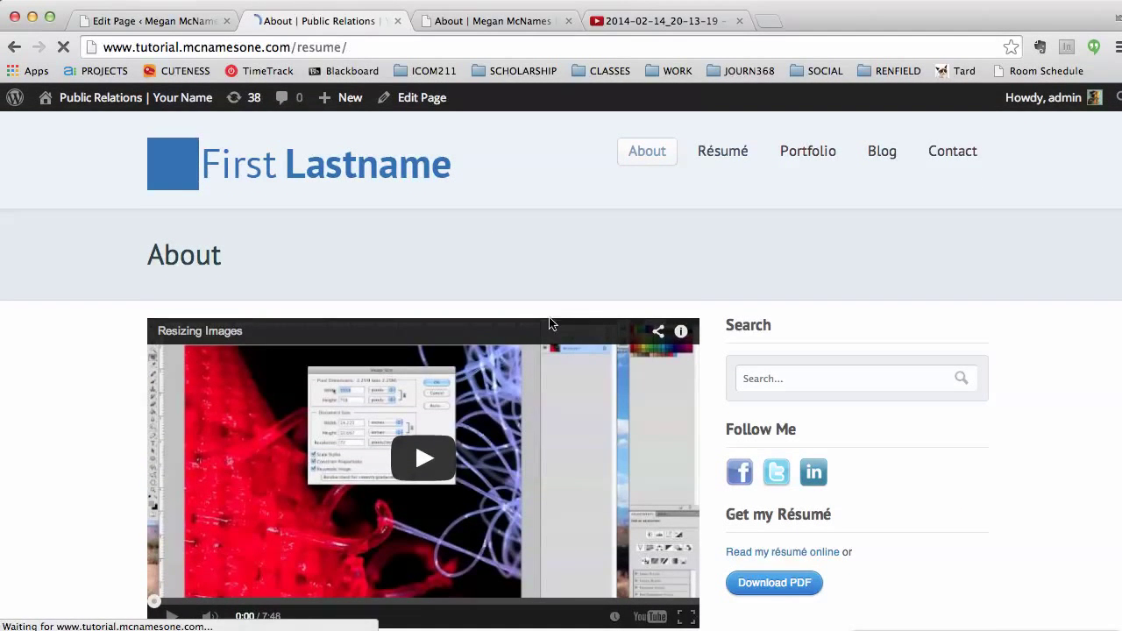
pyautogui.scroll(-2, 546, 339)
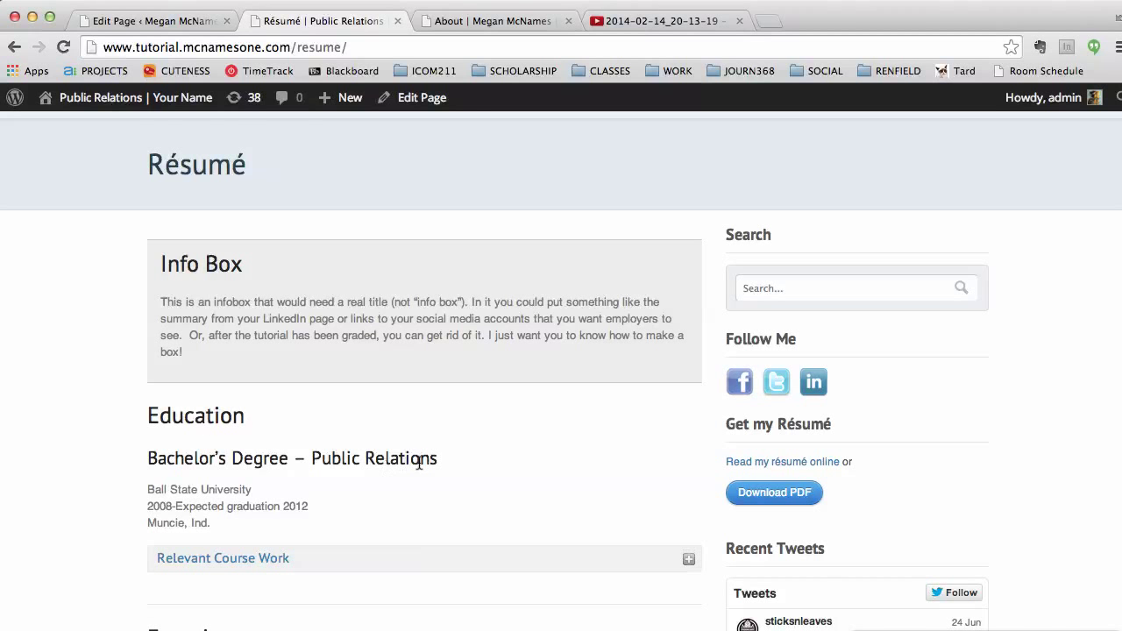
# Step: Type 'Education' and 'Bachelor's Degree – Public Relations' on separate lines in the editor
pyautogui.click(158, 20)
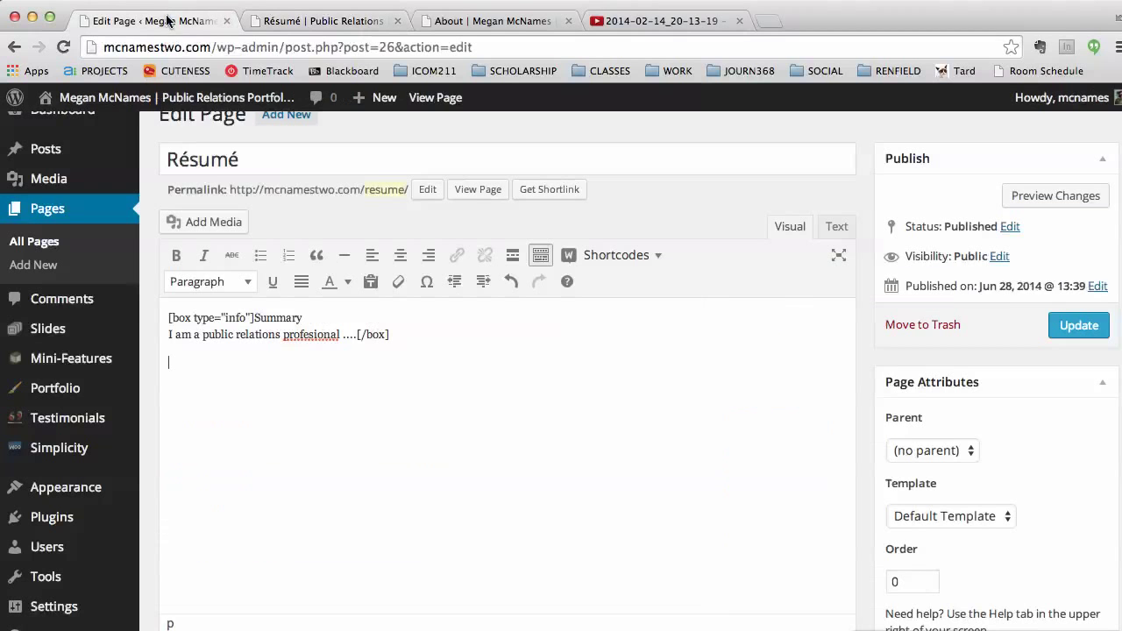
pyautogui.press('Return')
pyautogui.write('Education')
pyautogui.press('Return')
pyautogui.write('Bachelro')
pyautogui.press('BackSpace')
pyautogui.press('BackSpace')
pyautogui.write("or's Degree =")
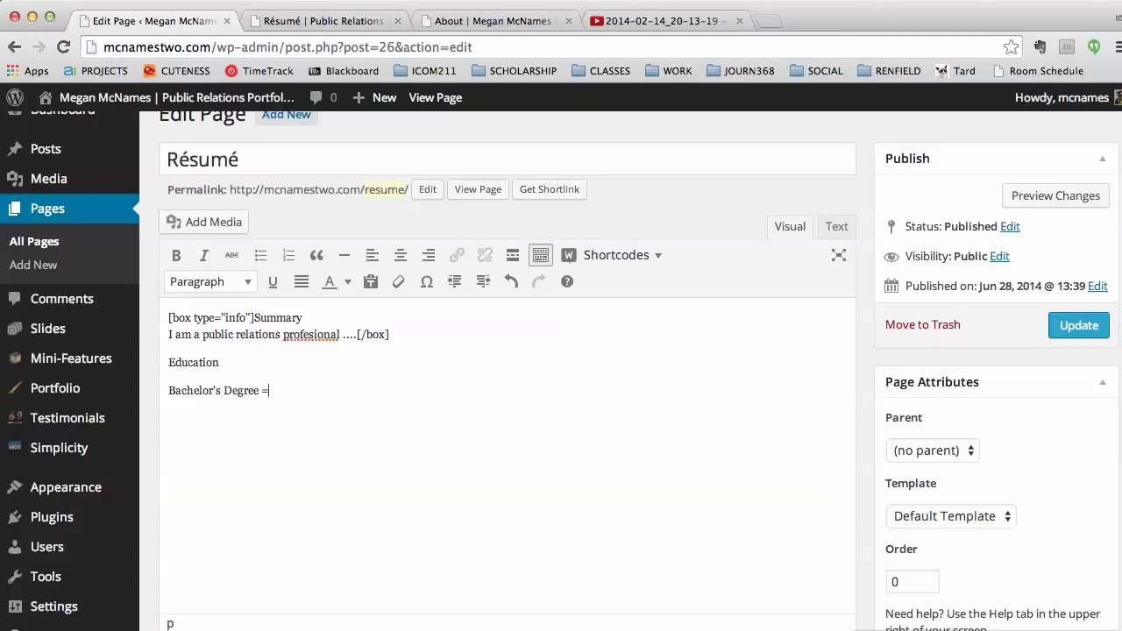
pyautogui.write('– Public Relations')
# Step: Make 'Education' a Heading 1 and the degree line a Heading 2
pyautogui.moveTo(242, 362); pyautogui.dragTo(168, 362)
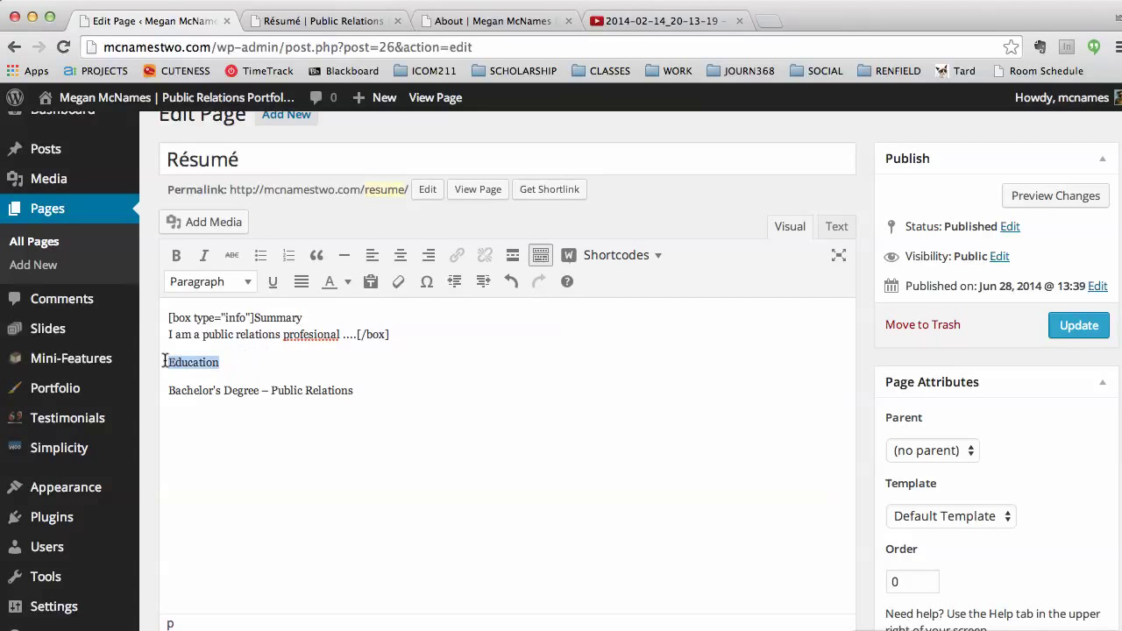
pyautogui.click(210, 282)
pyautogui.click(229, 405)
pyautogui.moveTo(373, 399); pyautogui.dragTo(151, 365)
pyautogui.click(235, 286)
pyautogui.click(238, 439)
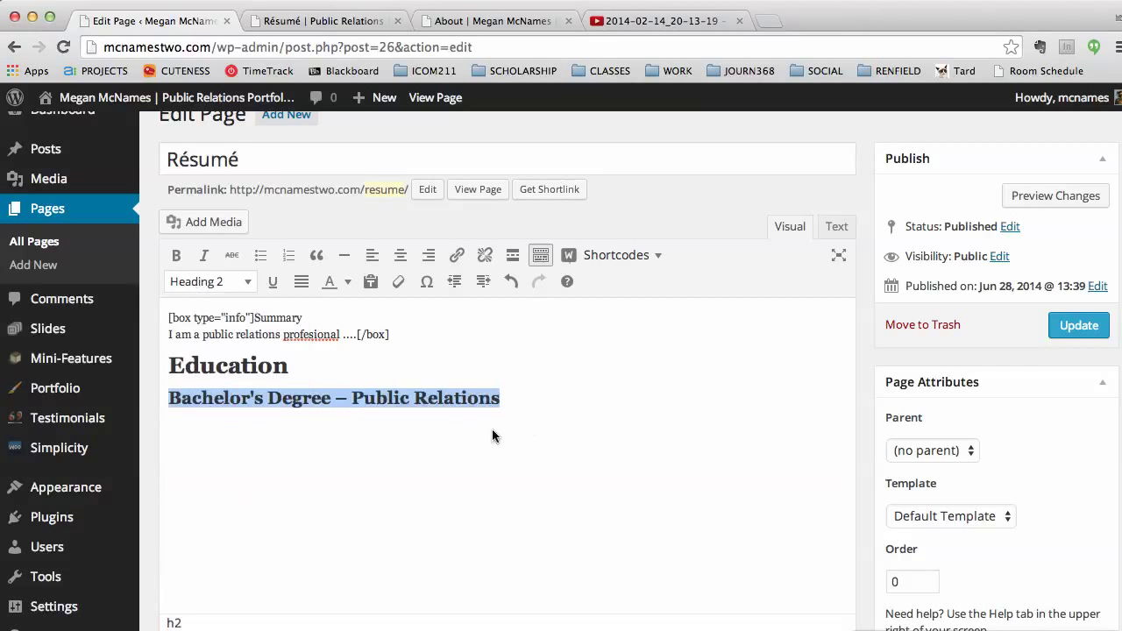
# Step: Add 'Ball State University' below the degree heading, following the example page
pyautogui.click(337, 21)
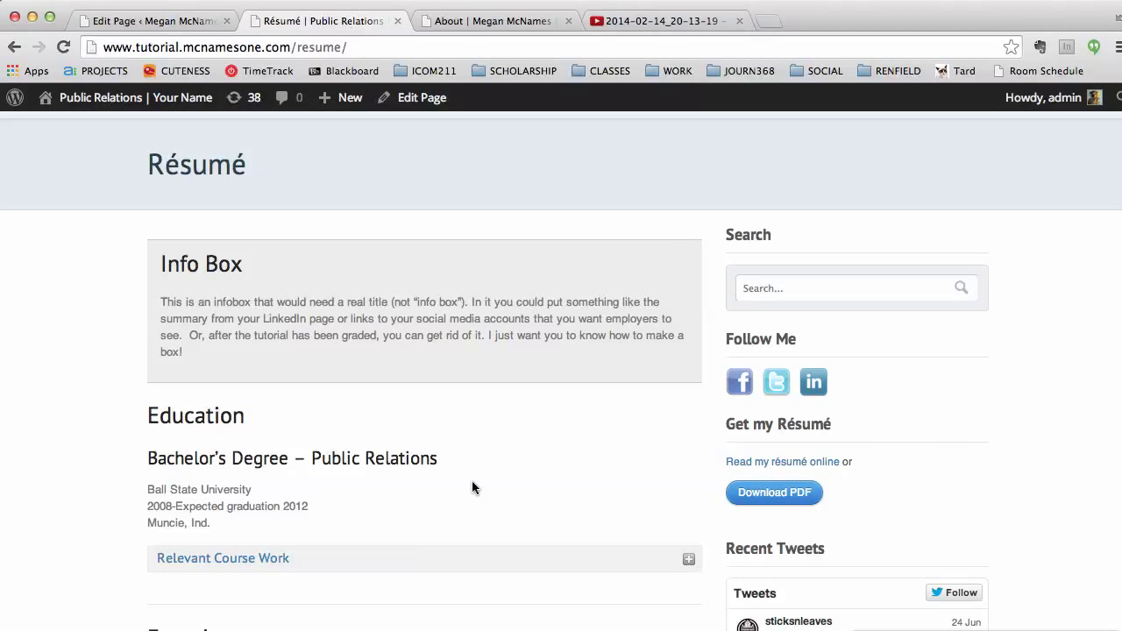
pyautogui.scroll(-2, 395, 469)
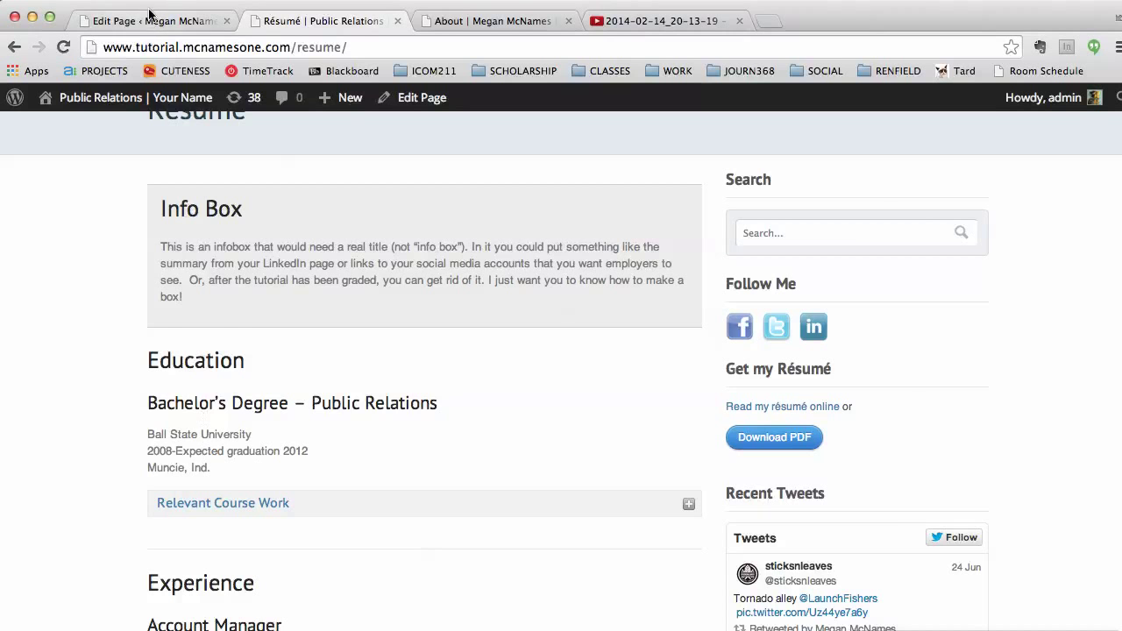
pyautogui.click(154, 21)
pyautogui.click(542, 421)
pyautogui.press('Return')
pyautogui.write('Ball STaet')
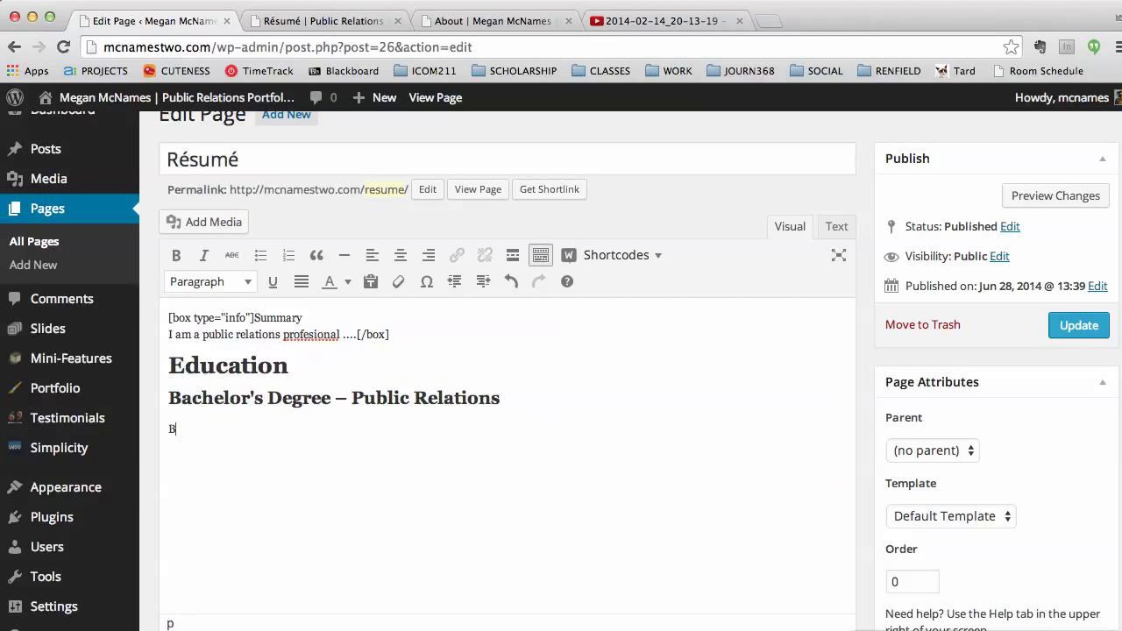
pyautogui.press('BackSpace')
pyautogui.press('BackSpace')
pyautogui.press('BackSpace')
pyautogui.press('BackSpace')
pyautogui.write('tate University')
pyautogui.press('Return')
# Step: Add 'Began 2012 Expected graduation' and 'Muncie, IN' lines, then update the page
pyautogui.write('4')
pyautogui.press('BackSpace')
pyautogui.write('Began 2012')
pyautogui.write('Ex')
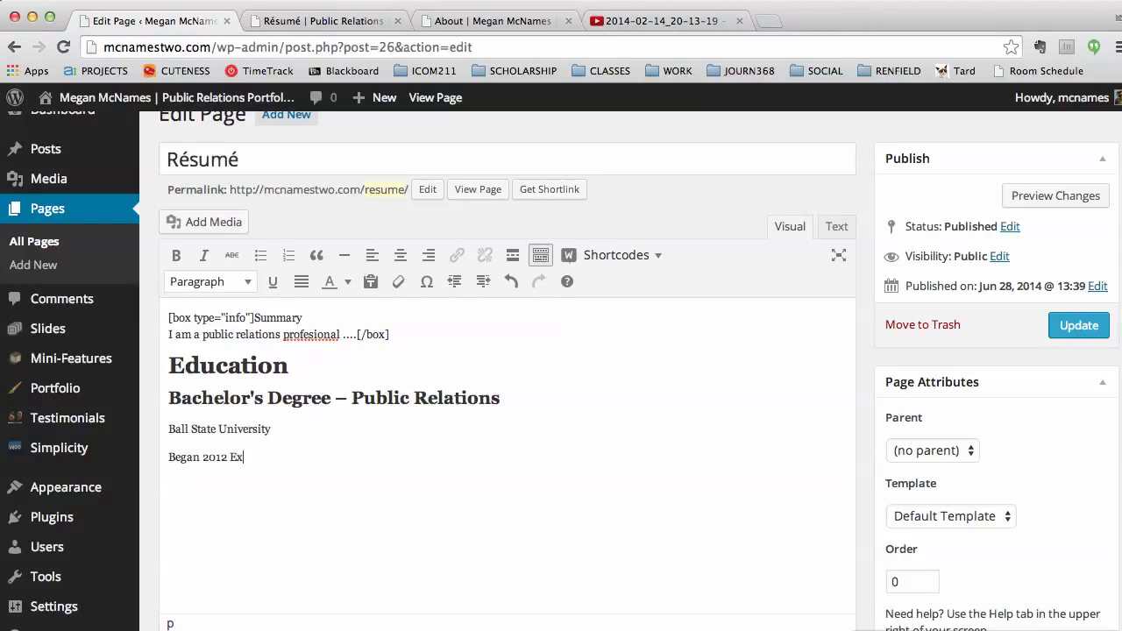
pyautogui.write('pected graduation 2015')
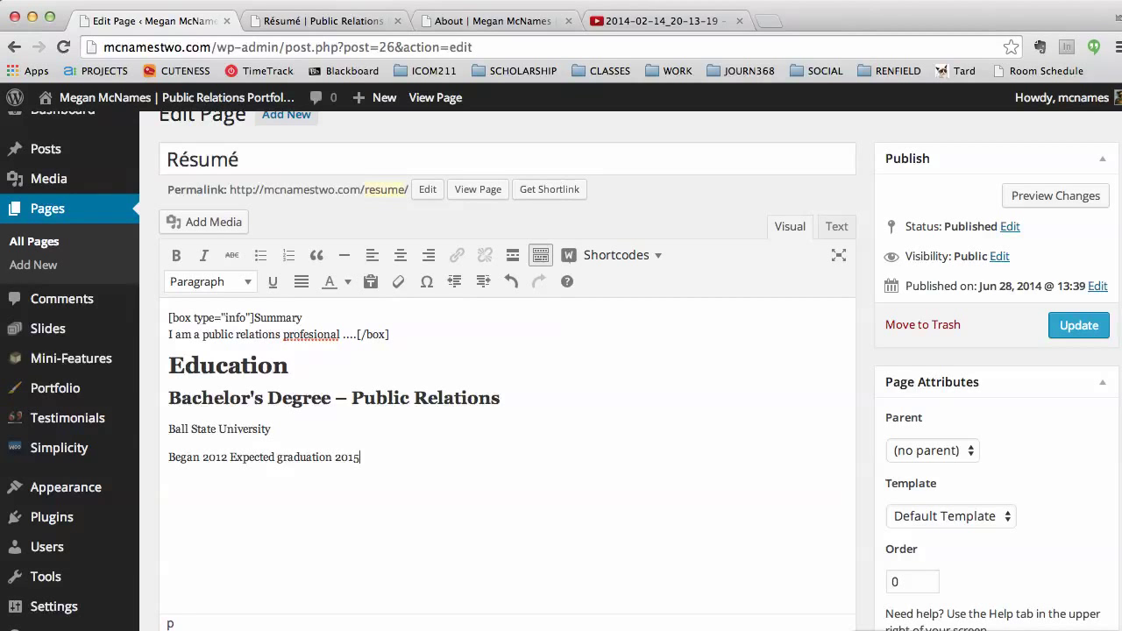
pyautogui.click(320, 24)
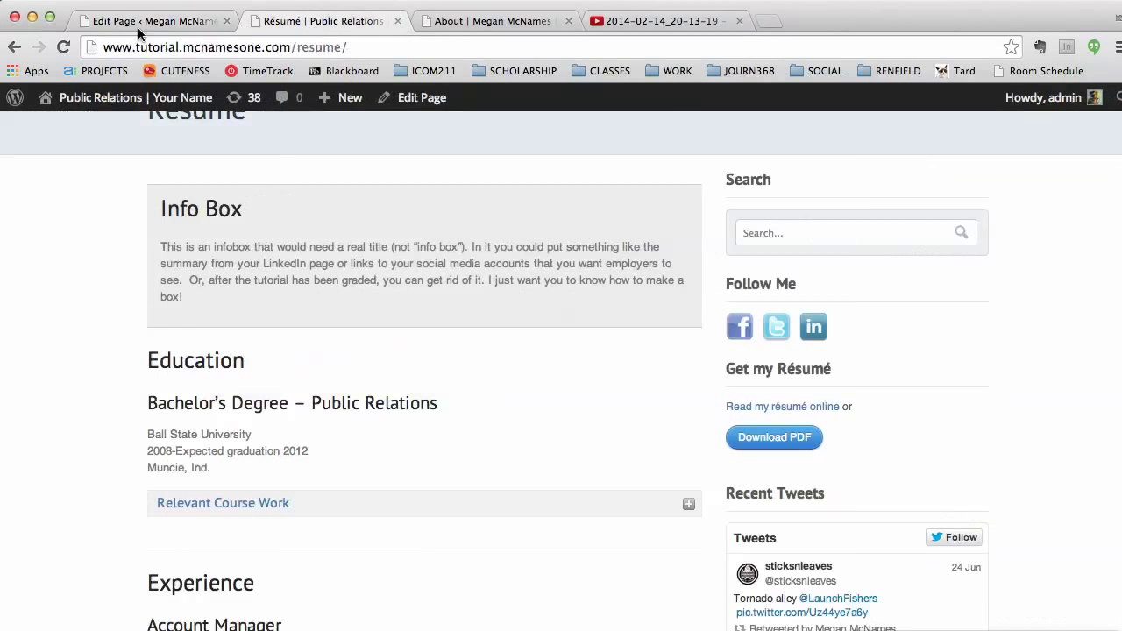
pyautogui.click(144, 24)
pyautogui.write('Muncie, IN')
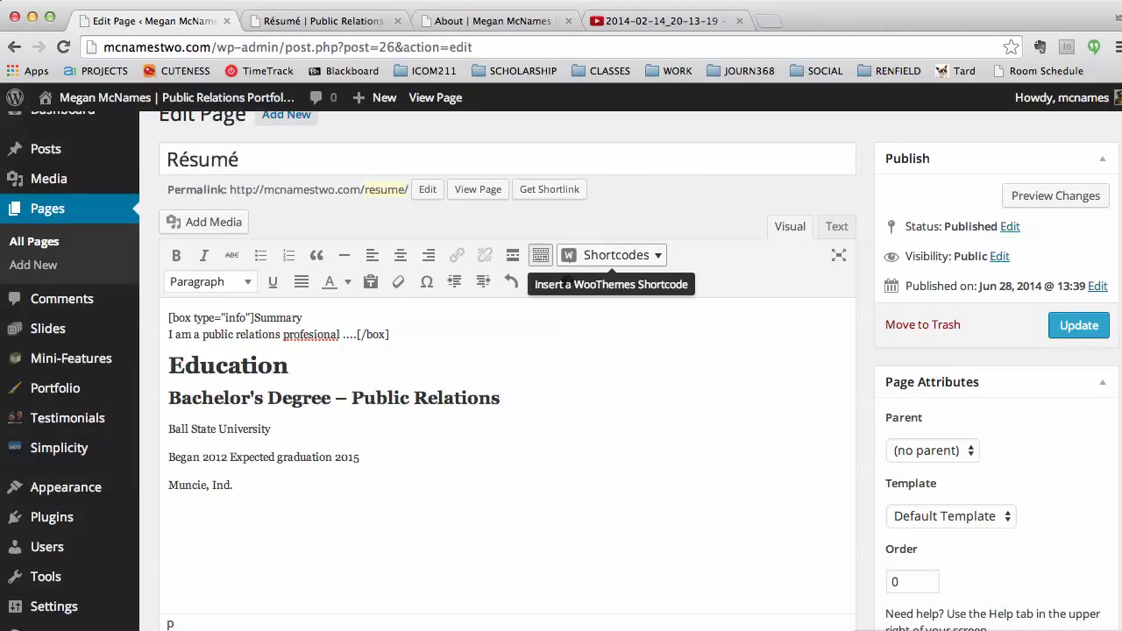
pyautogui.click(1077, 325)
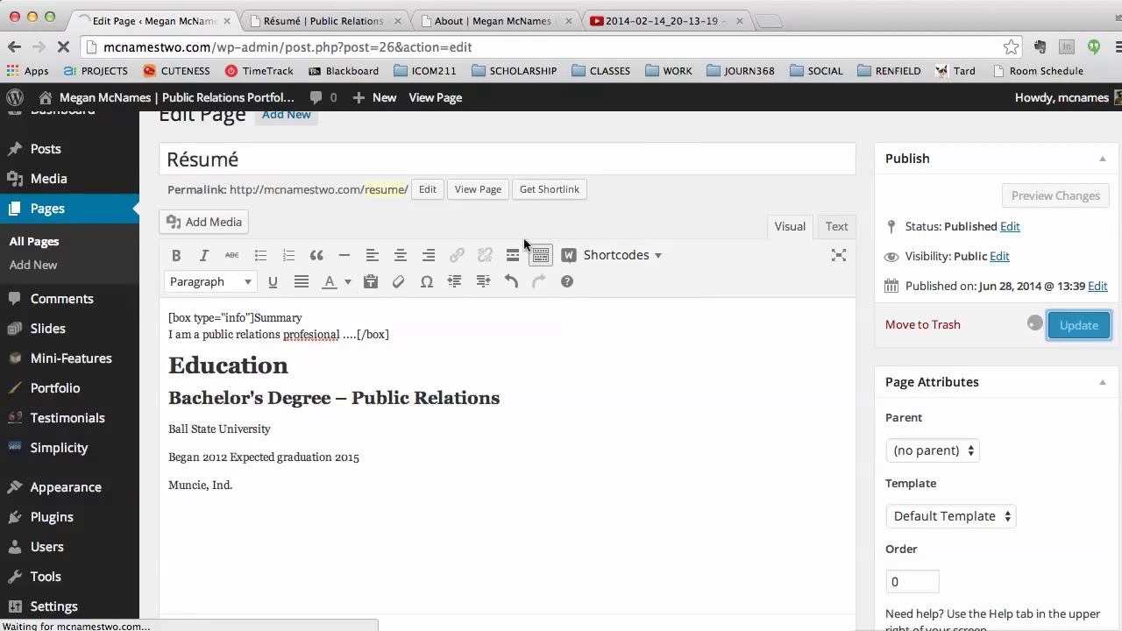
# Step: On the live Résumé page, highlight the Education heading, degree heading and detail lines
pyautogui.click(448, 19)
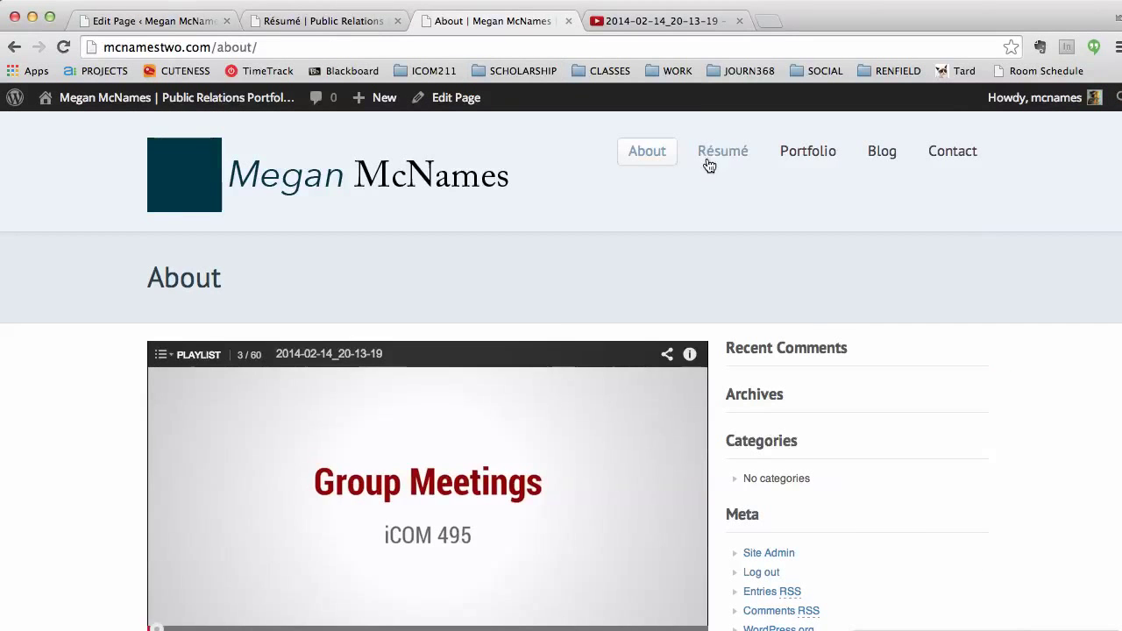
pyautogui.click(717, 151)
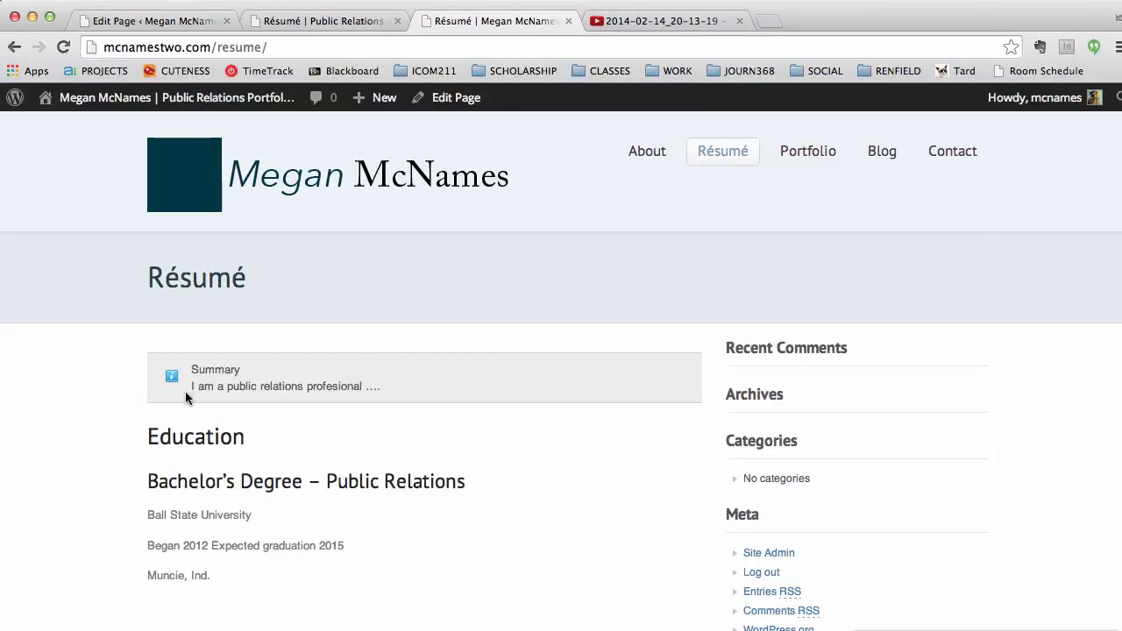
pyautogui.moveTo(148, 437); pyautogui.dragTo(245, 439)
pyautogui.moveTo(173, 478); pyautogui.dragTo(473, 486)
pyautogui.moveTo(223, 586); pyautogui.dragTo(128, 502)
pyautogui.scroll(-3, 317, 499)
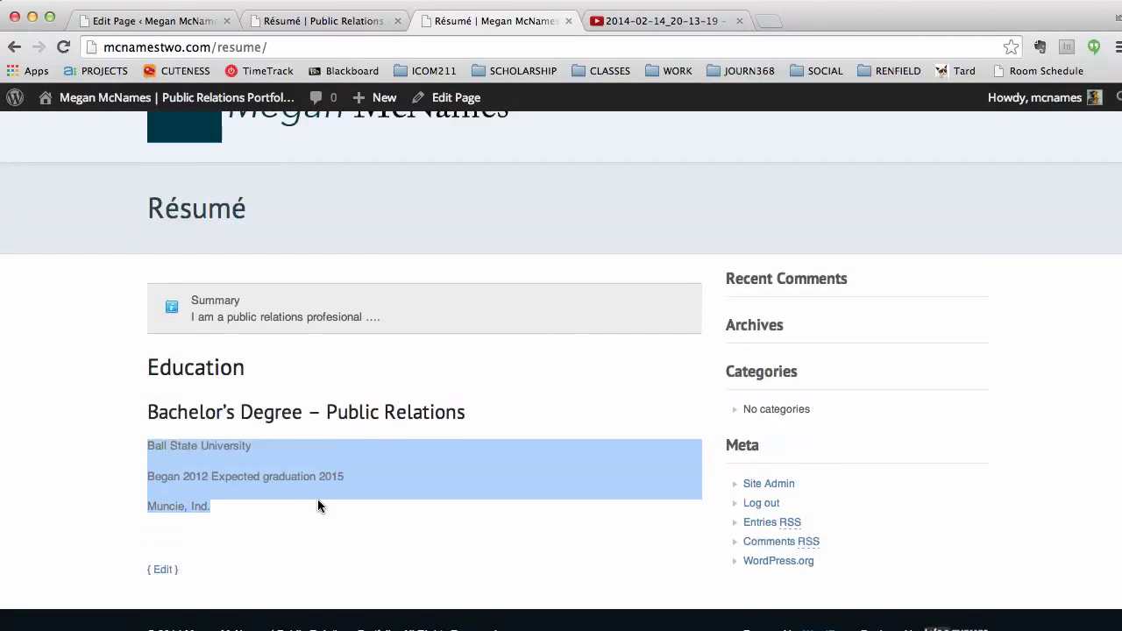
# Step: Compare the Education detail-line spacing with the tutorial's example, then go back to the editor
pyautogui.click(315, 21)
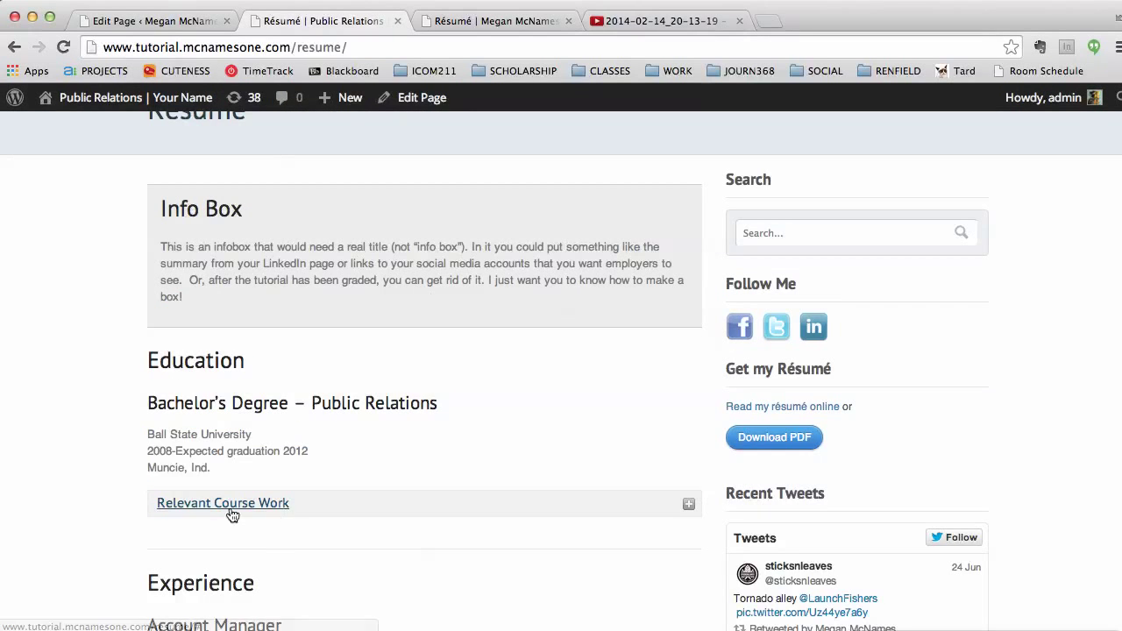
pyautogui.moveTo(217, 481); pyautogui.dragTo(137, 436)
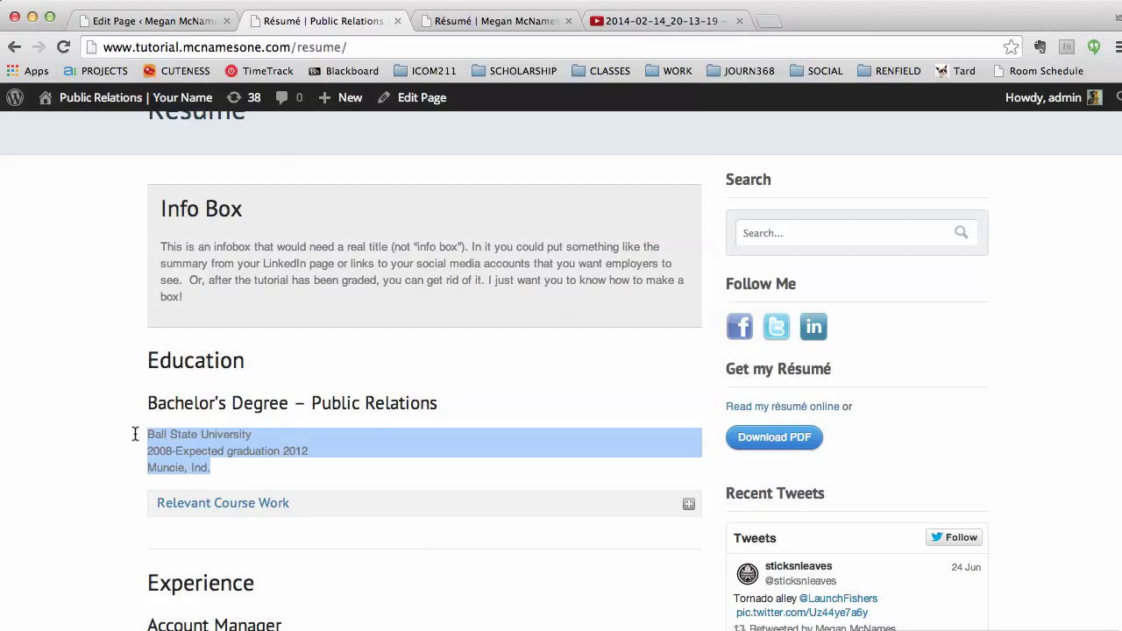
pyautogui.scroll(1, 135, 433)
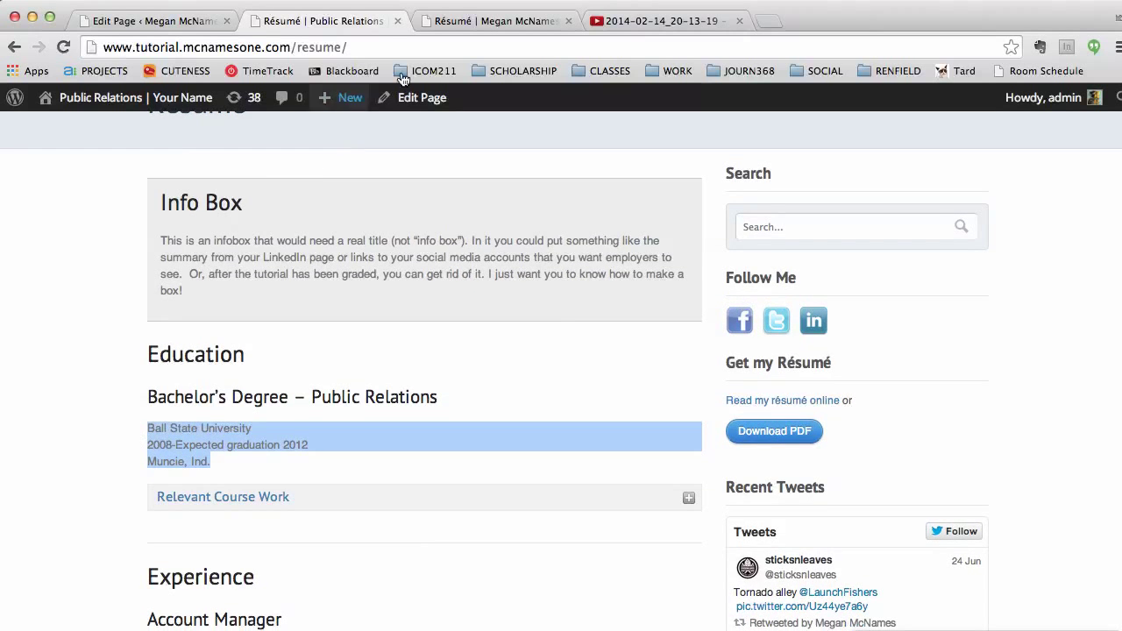
pyautogui.click(465, 21)
pyautogui.moveTo(220, 506); pyautogui.dragTo(138, 449)
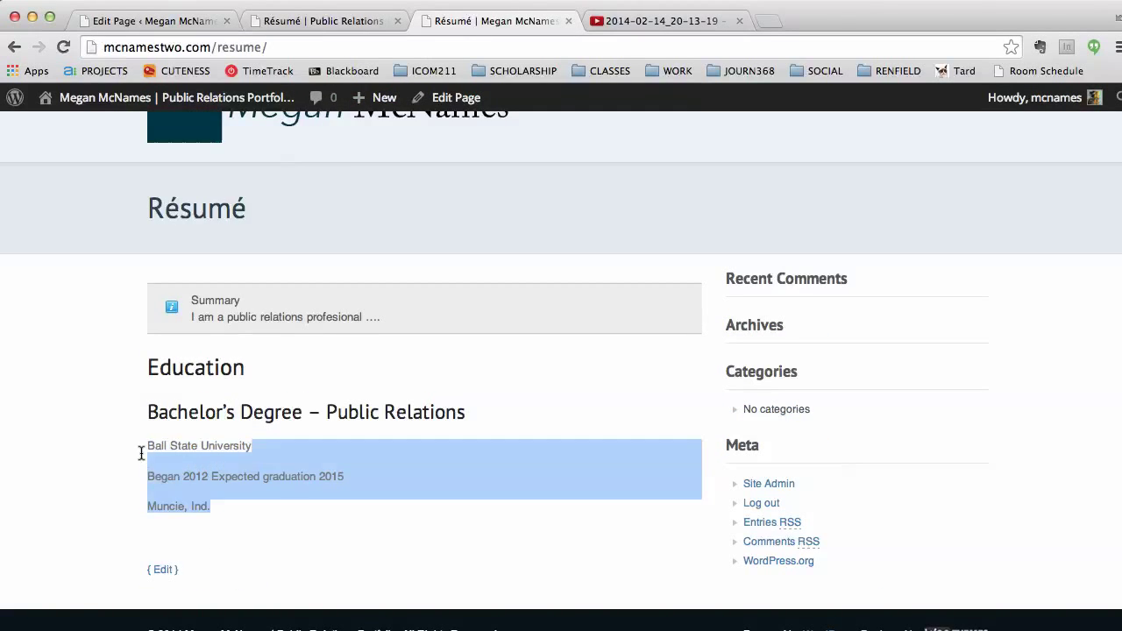
pyautogui.click(153, 22)
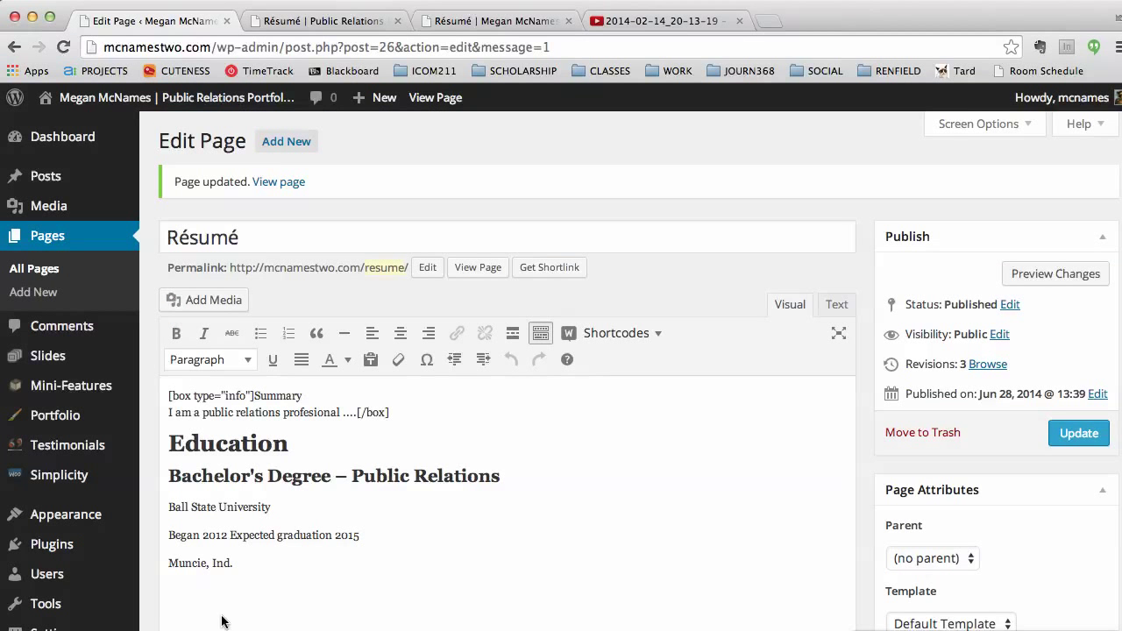
# Step: Join the three Education detail lines into one paragraph with Shift+Enter breaks, plus a blank paragraph after
pyautogui.scroll(-2, 301, 556)
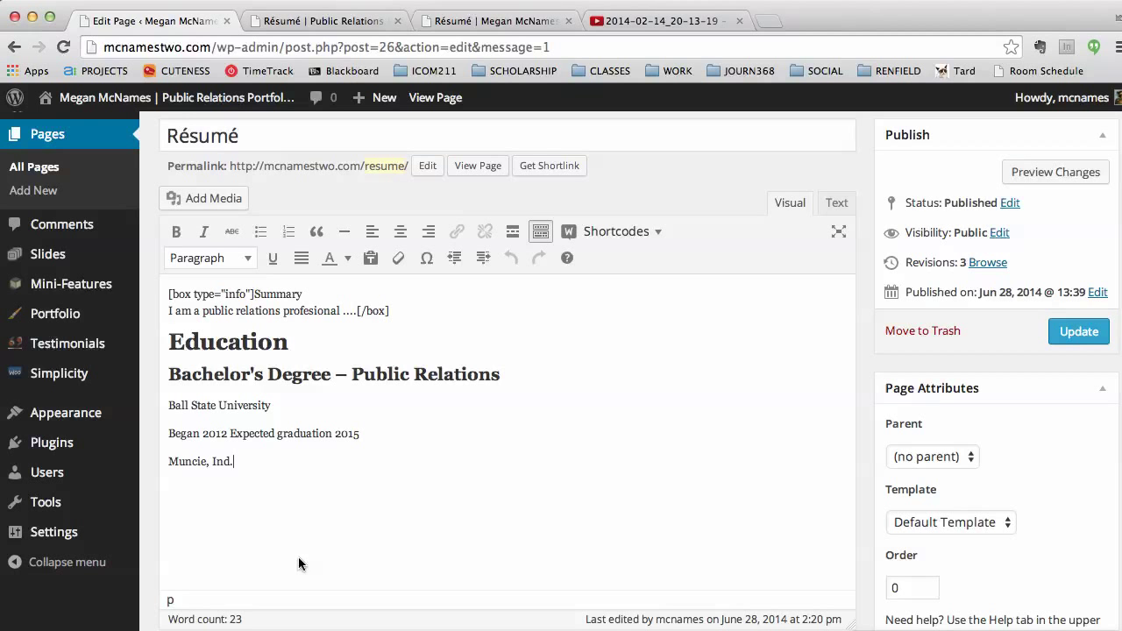
pyautogui.scroll(-1, 298, 564)
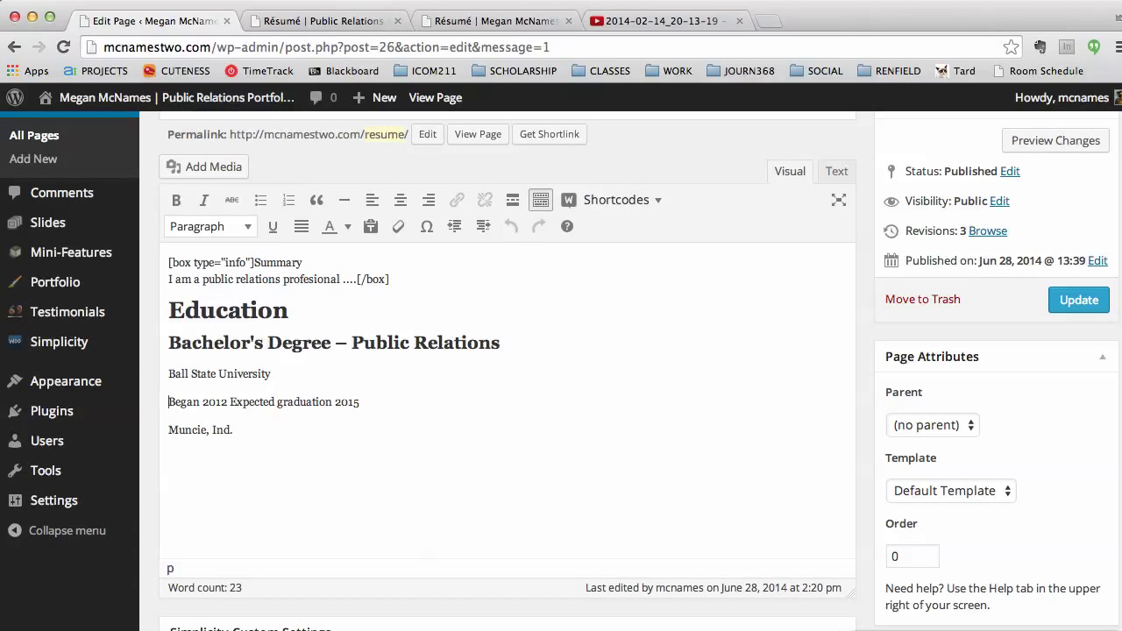
pyautogui.press('BackSpace')
pyautogui.click(169, 402)
pyautogui.press('BackSpace')
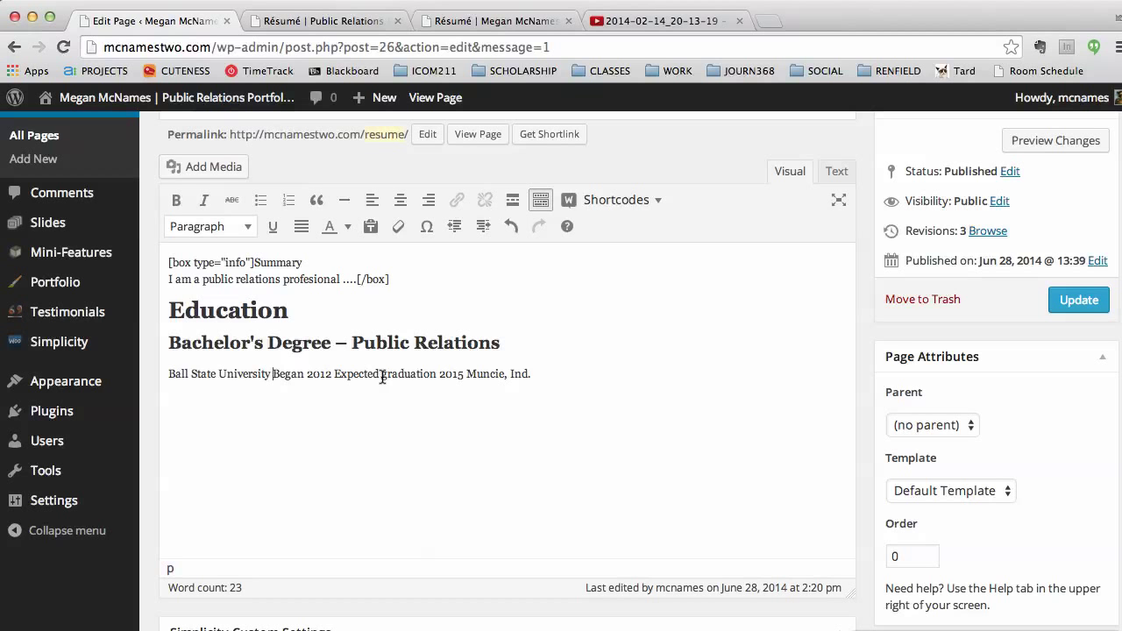
pyautogui.hotkey('shift', 'Return')
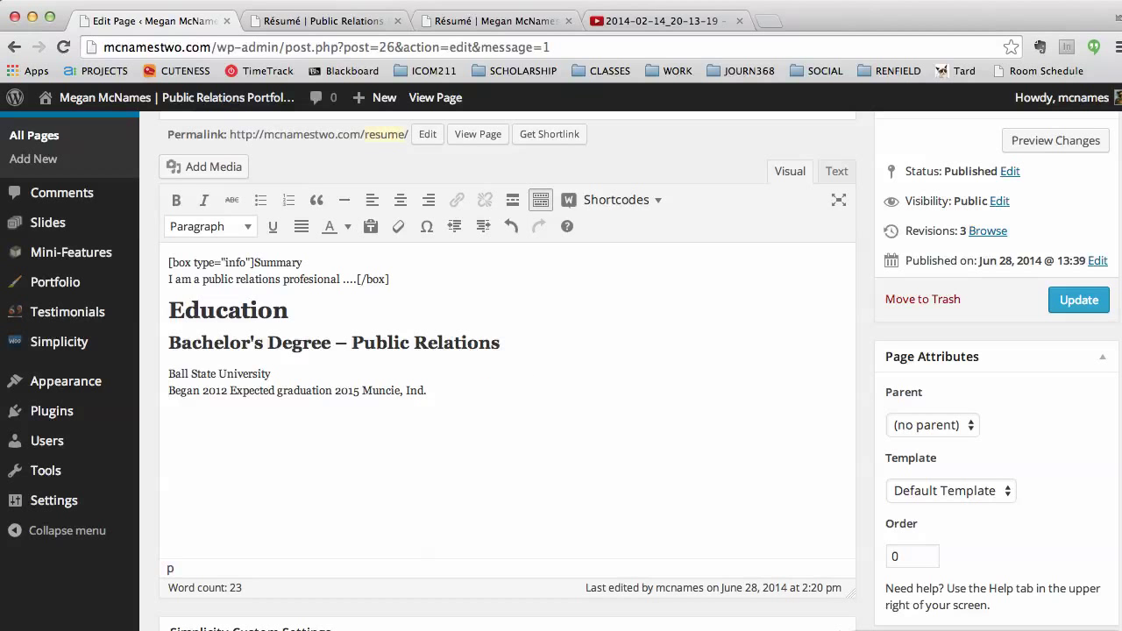
pyautogui.click(230, 391)
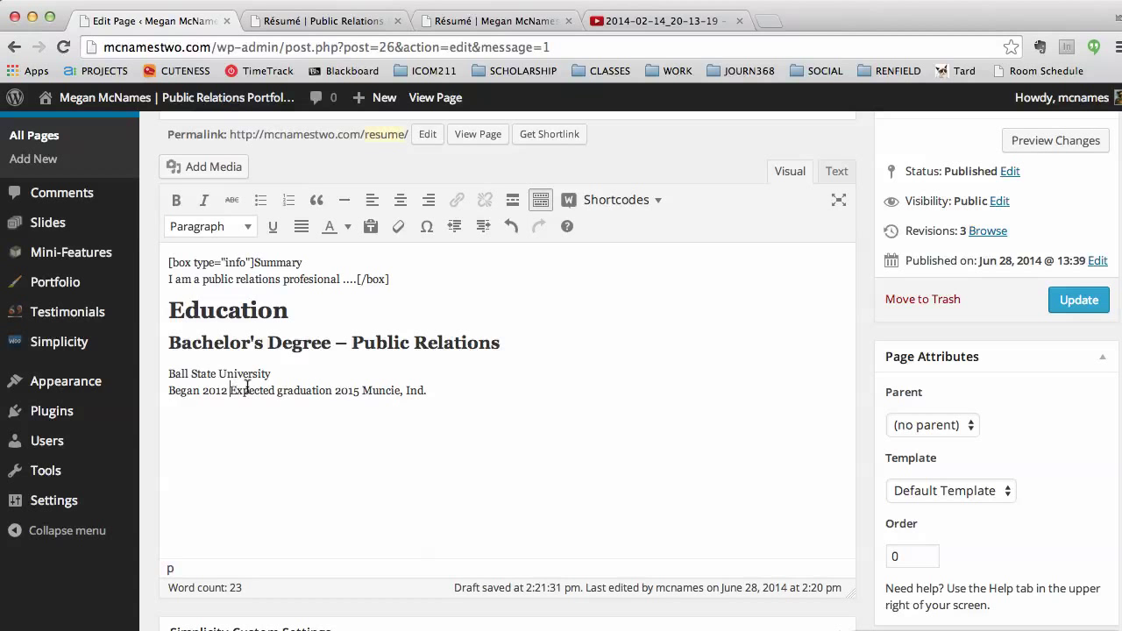
pyautogui.click(363, 390)
pyautogui.hotkey('shift', 'Return')
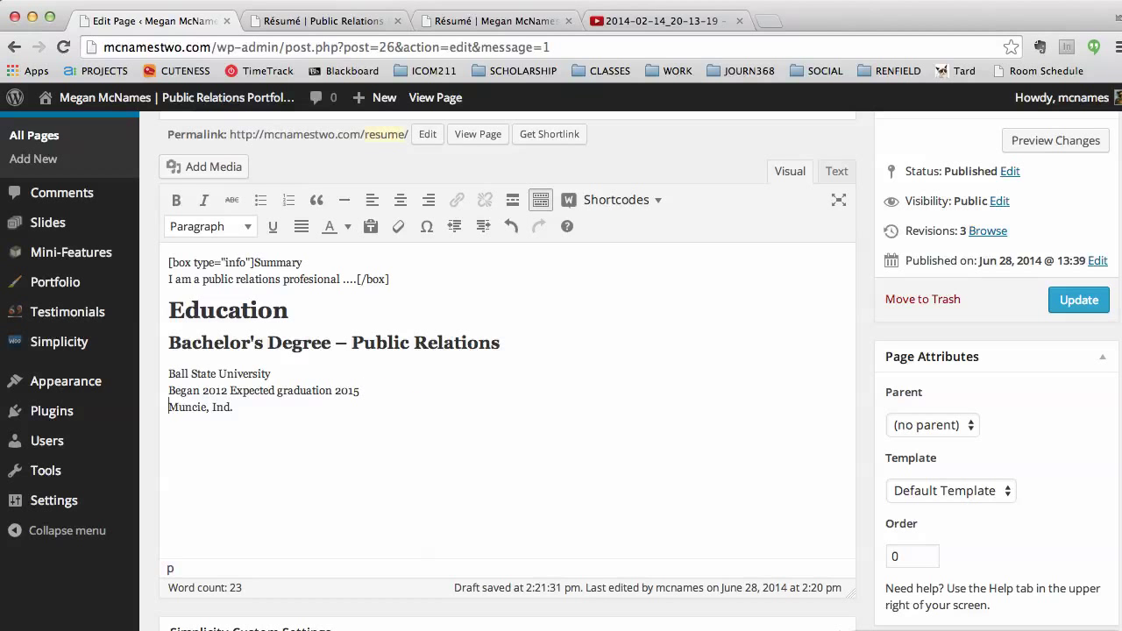
pyautogui.click(367, 425)
pyautogui.press('Return')
pyautogui.click(349, 24)
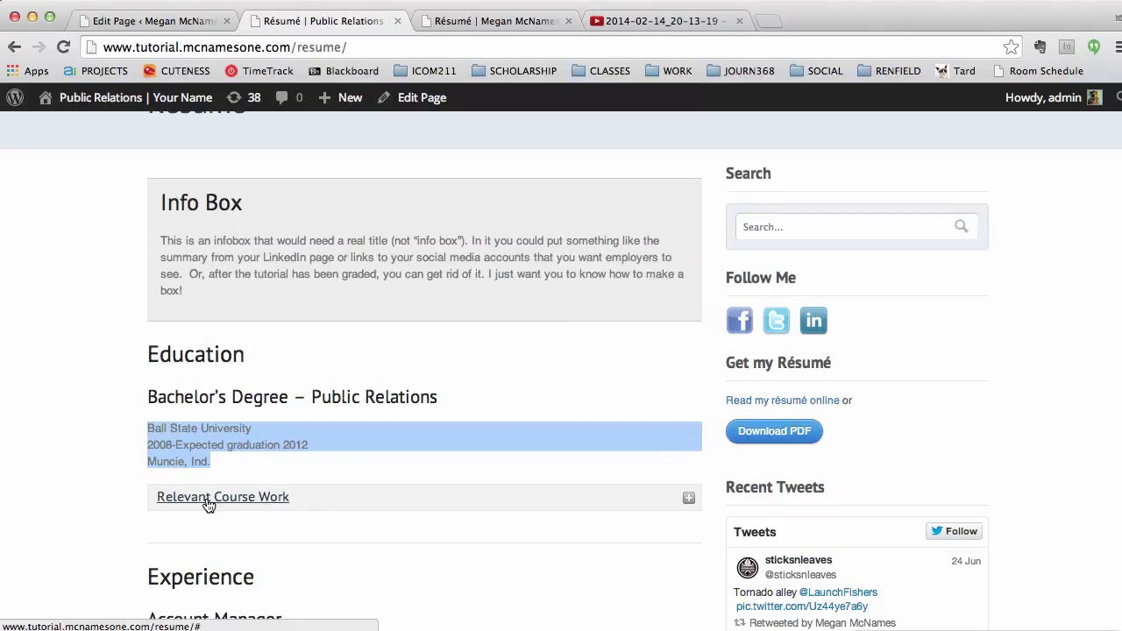
pyautogui.click(688, 499)
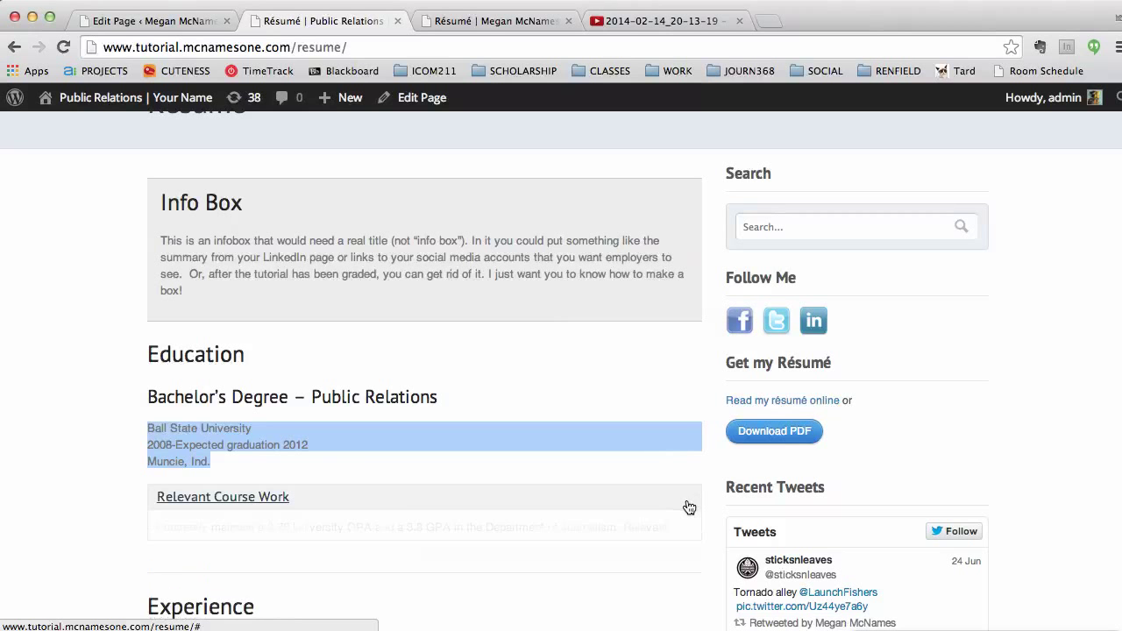
pyautogui.scroll(-3, 676, 498)
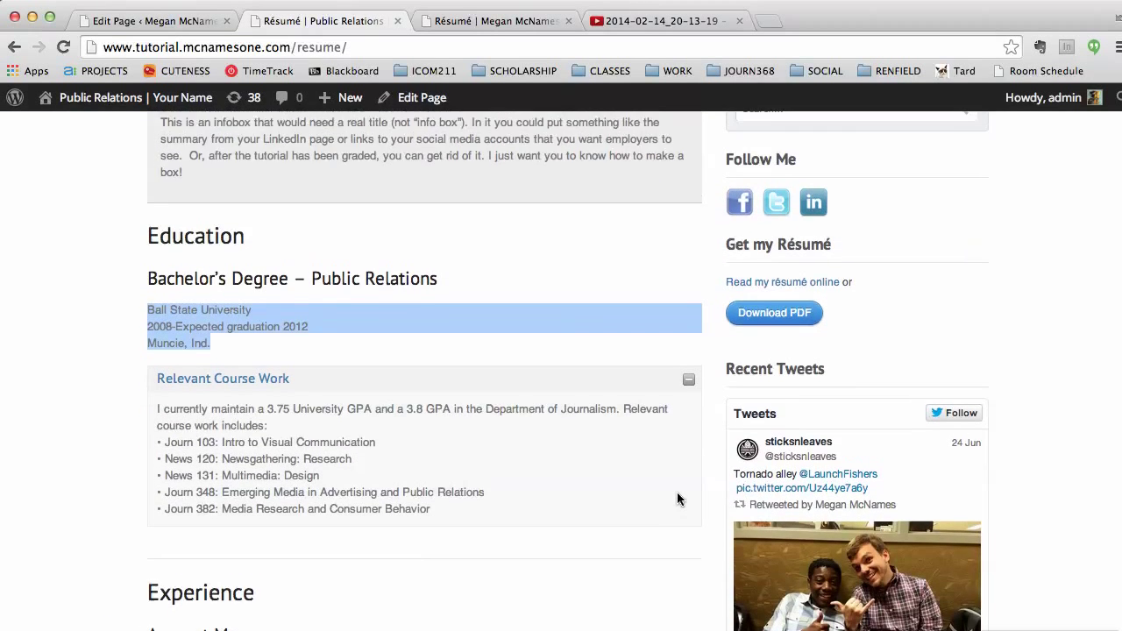
pyautogui.scroll(-1, 491, 289)
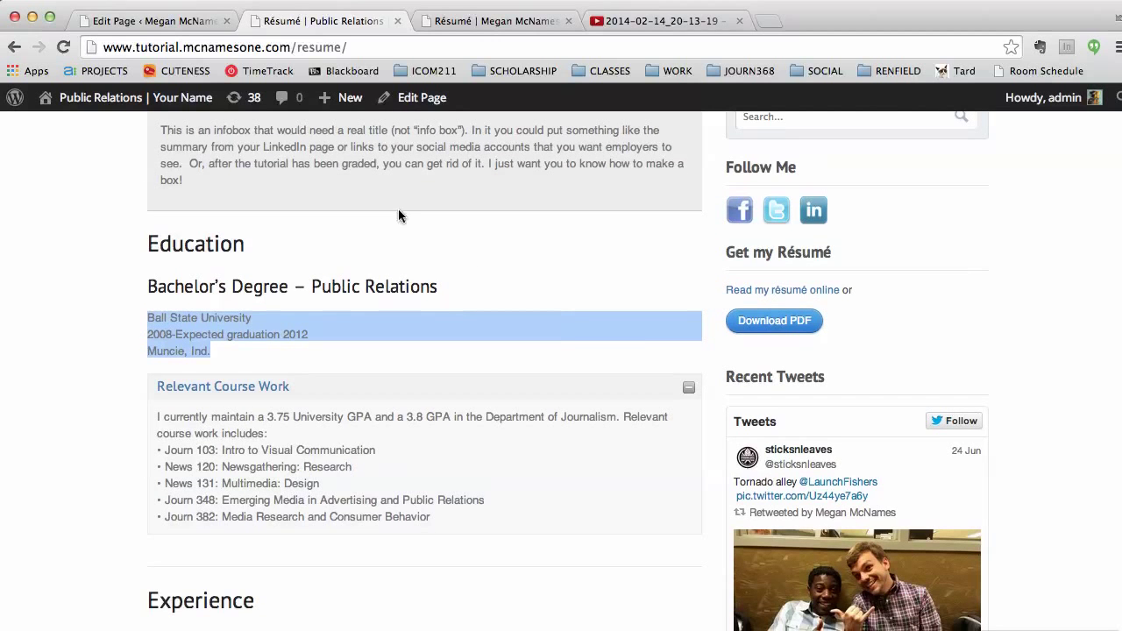
pyautogui.click(174, 23)
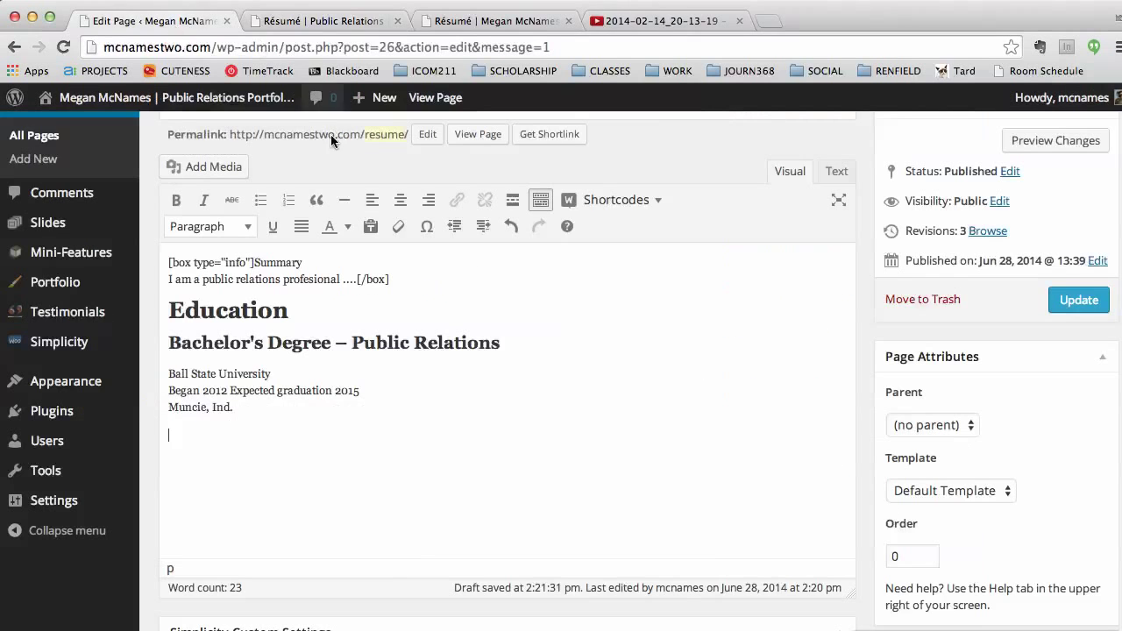
# Step: Start a Content Toggle with both open and closed titles set to 'Relevant Coursework'
pyautogui.click(617, 201)
pyautogui.scroll(1, 601, 297)
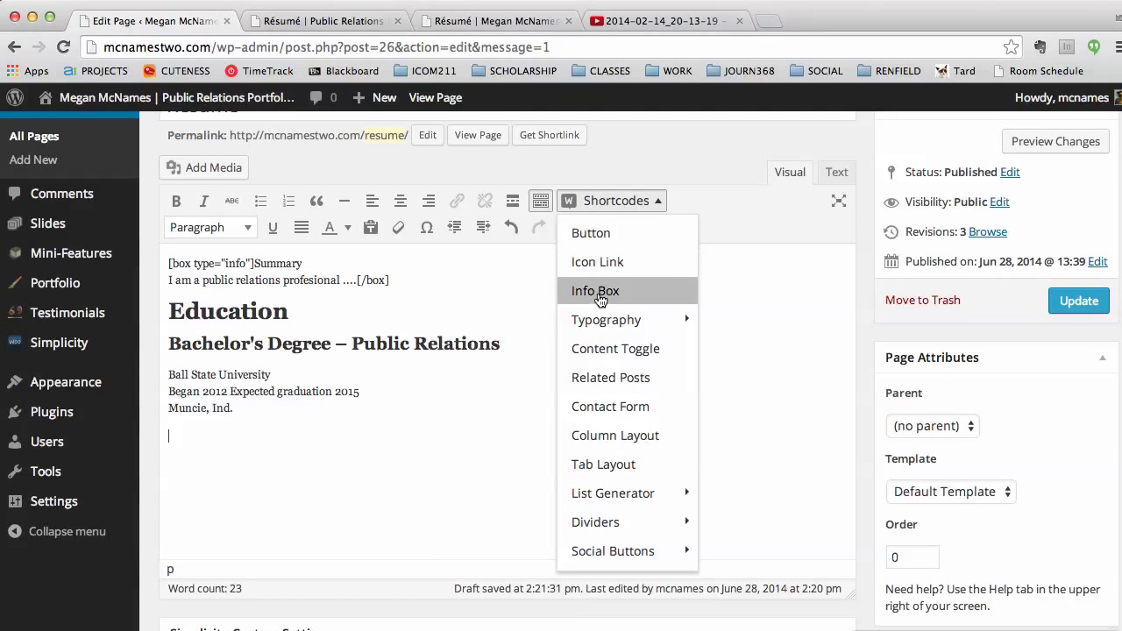
pyautogui.scroll(-1, 612, 349)
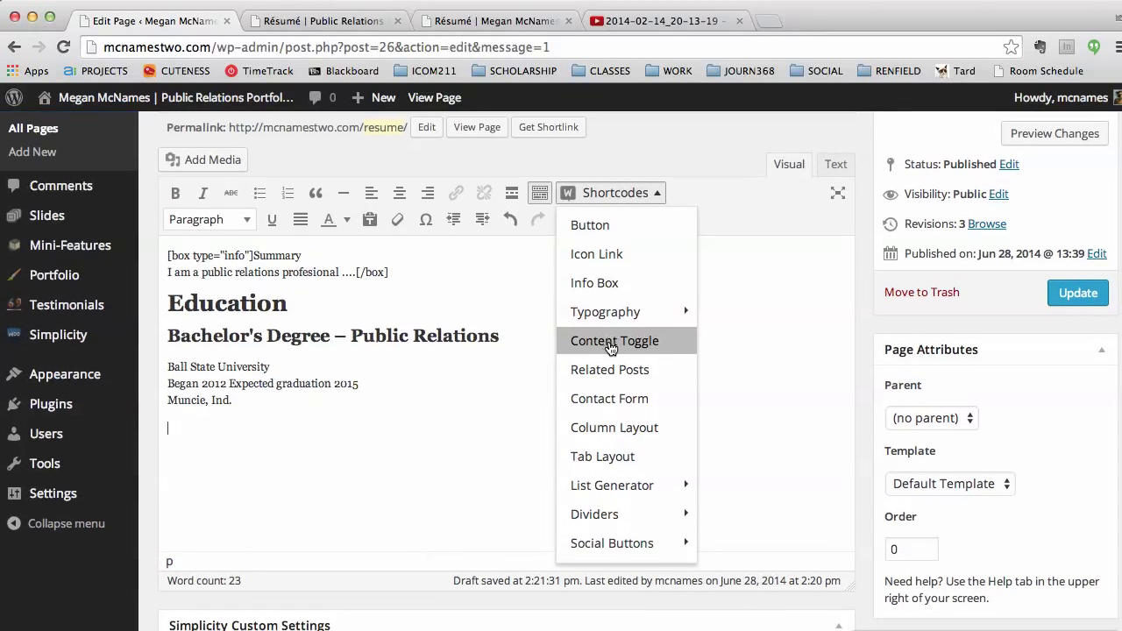
pyautogui.click(612, 347)
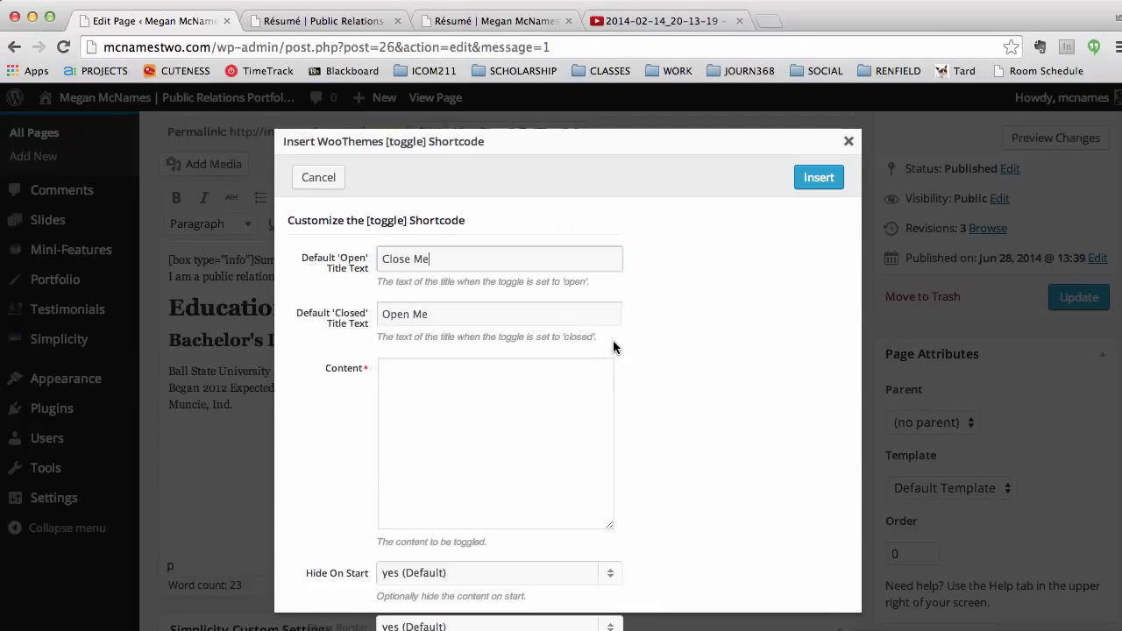
pyautogui.tripleClick(460, 261)
pyautogui.write('Relevant Coursework')
pyautogui.press('Tab')
pyautogui.write('Relevant Coursework')
# Step: Enter 'Journ368 - Publications' and 'iCOM101 - Intro to the Digital World' as content and insert the toggle
pyautogui.click(547, 391)
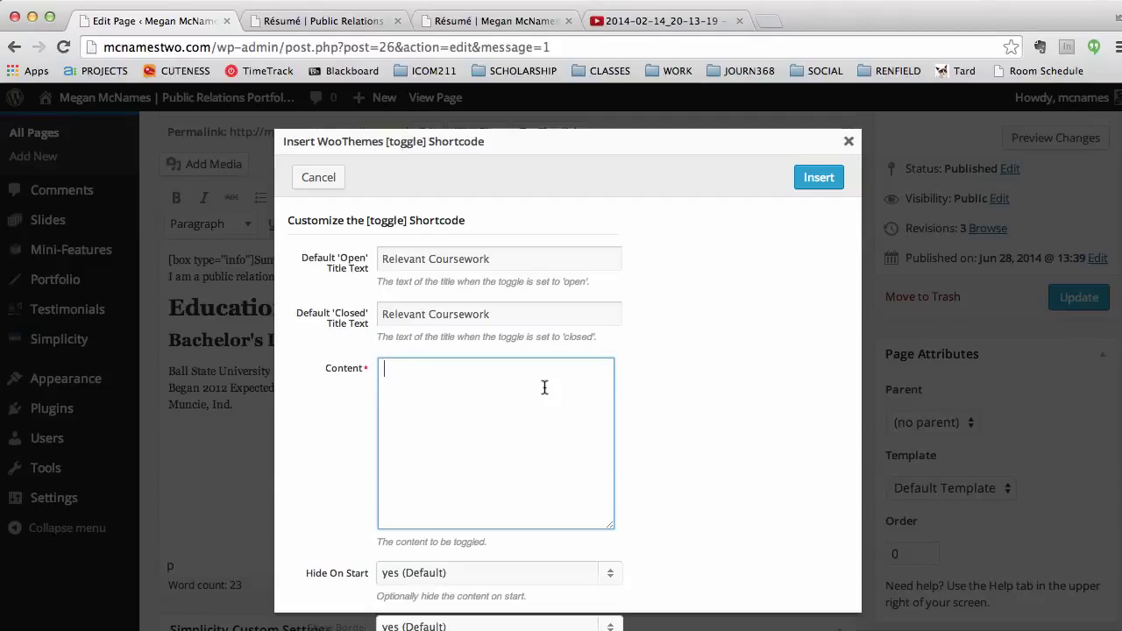
pyautogui.write('Journ368 - Publication')
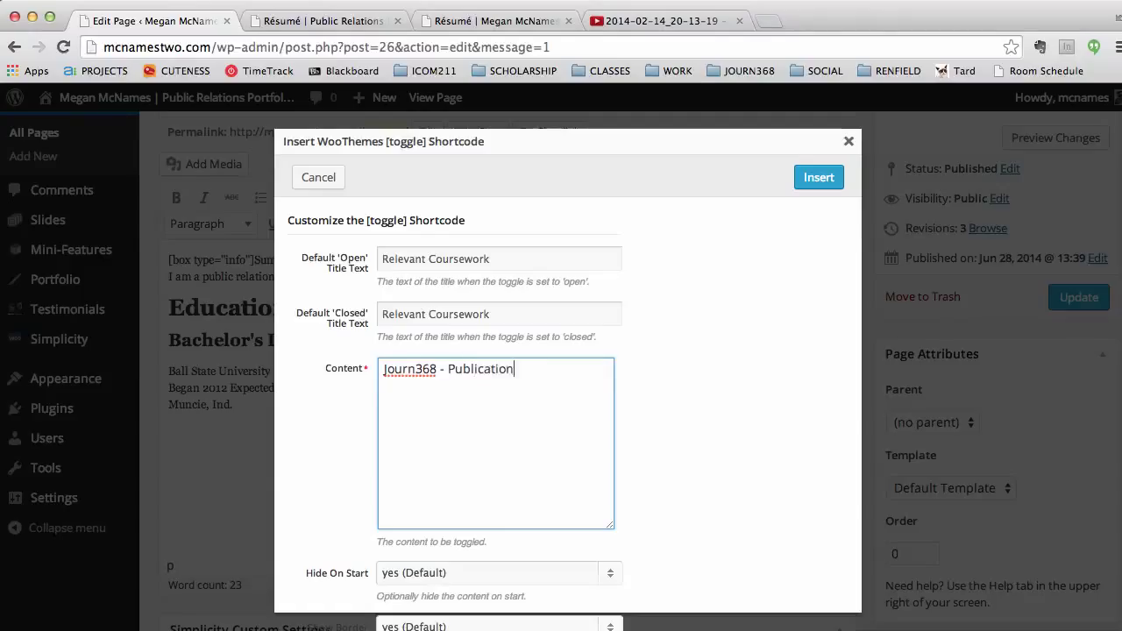
pyautogui.write('s Journ')
pyautogui.press('BackSpace')
pyautogui.press('BackSpace')
pyautogui.press('BackSpace')
pyautogui.write('iCOM101 - in')
pyautogui.press('BackSpace')
pyautogui.press('BackSpace')
pyautogui.write('Intro to the Digital World')
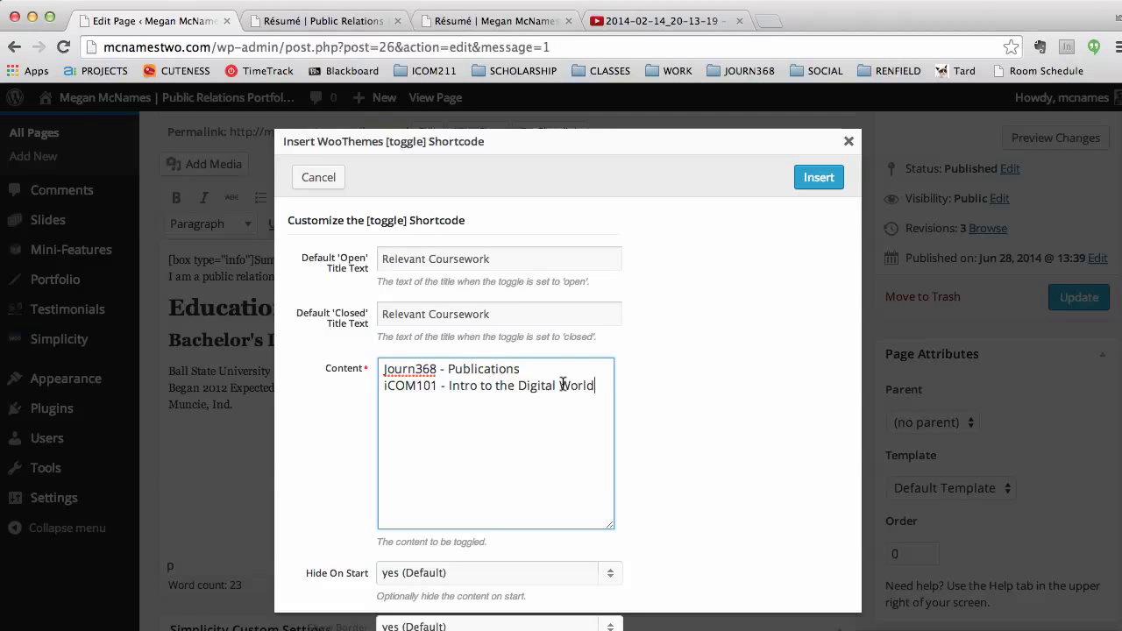
pyautogui.scroll(-2, 646, 480)
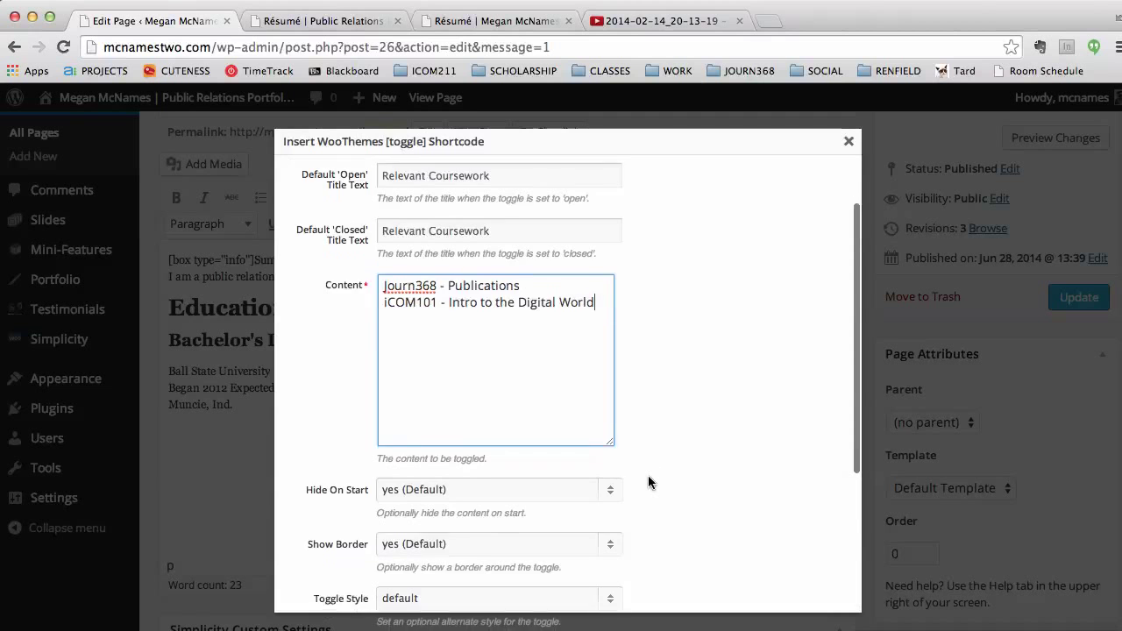
pyautogui.scroll(-8, 649, 482)
pyautogui.scroll(10, 649, 482)
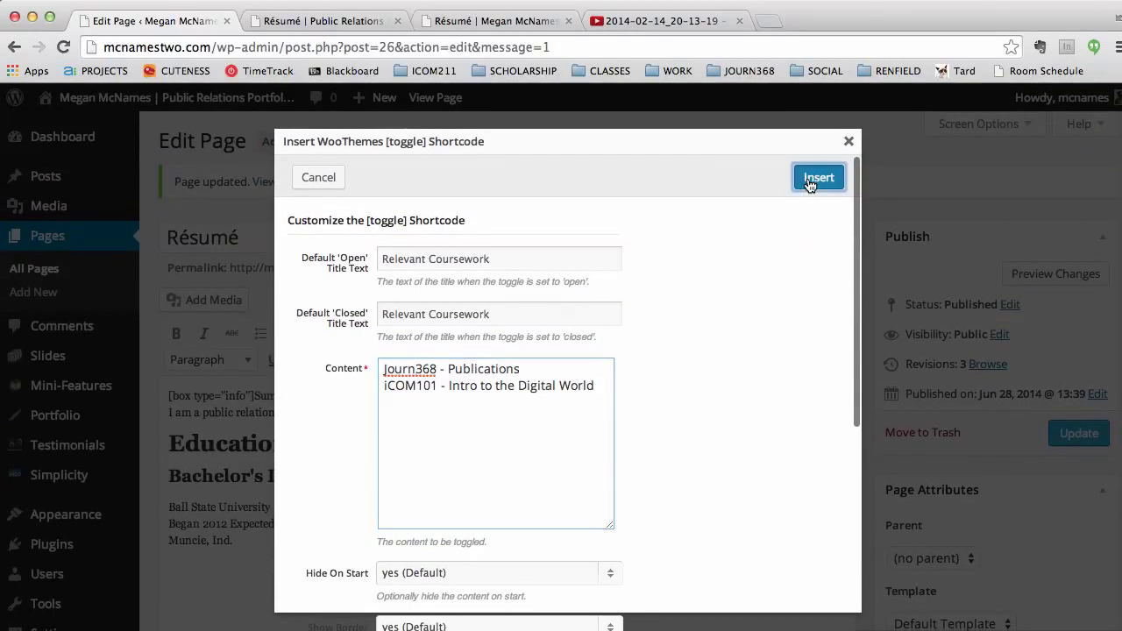
pyautogui.click(818, 178)
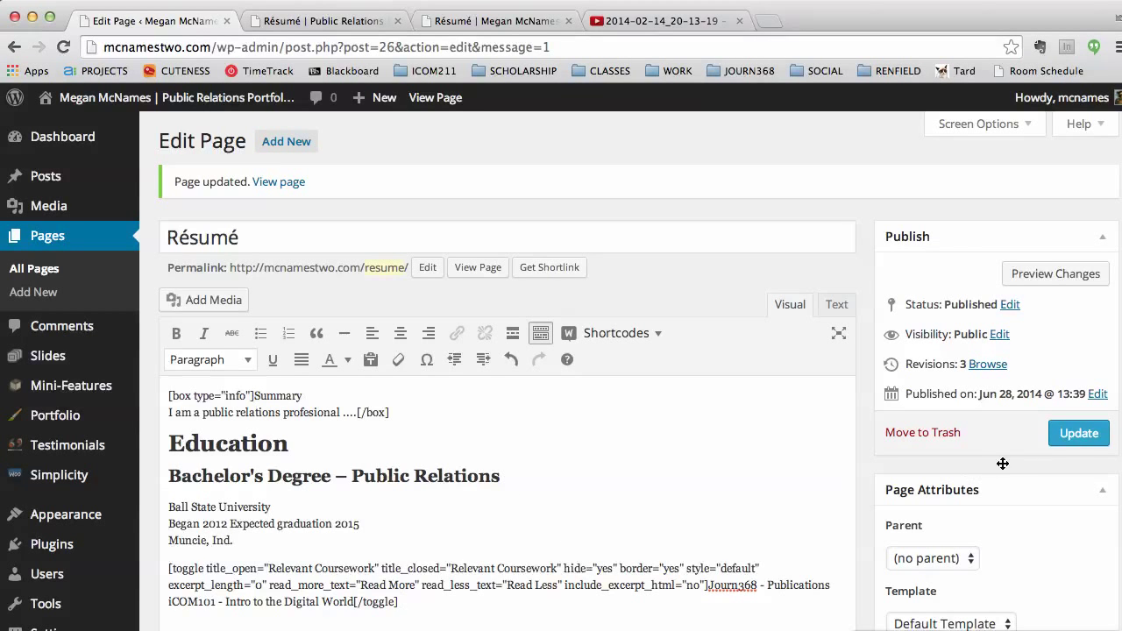
# Step: Update the page and expand Relevant Coursework on the live Résumé page to check both courses
pyautogui.click(1078, 433)
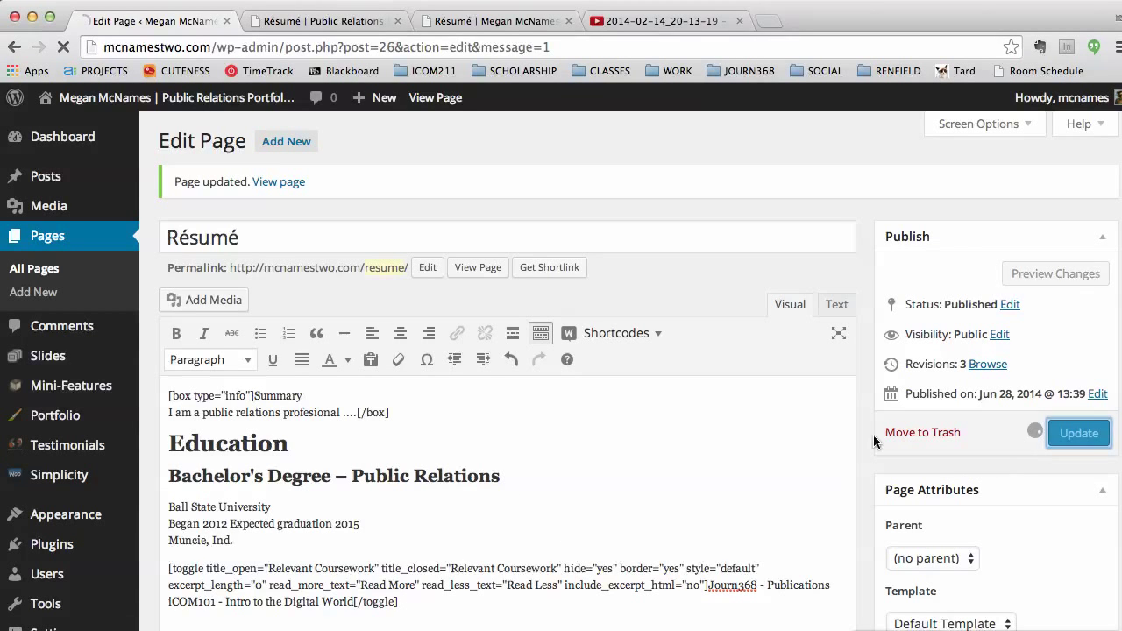
pyautogui.click(458, 19)
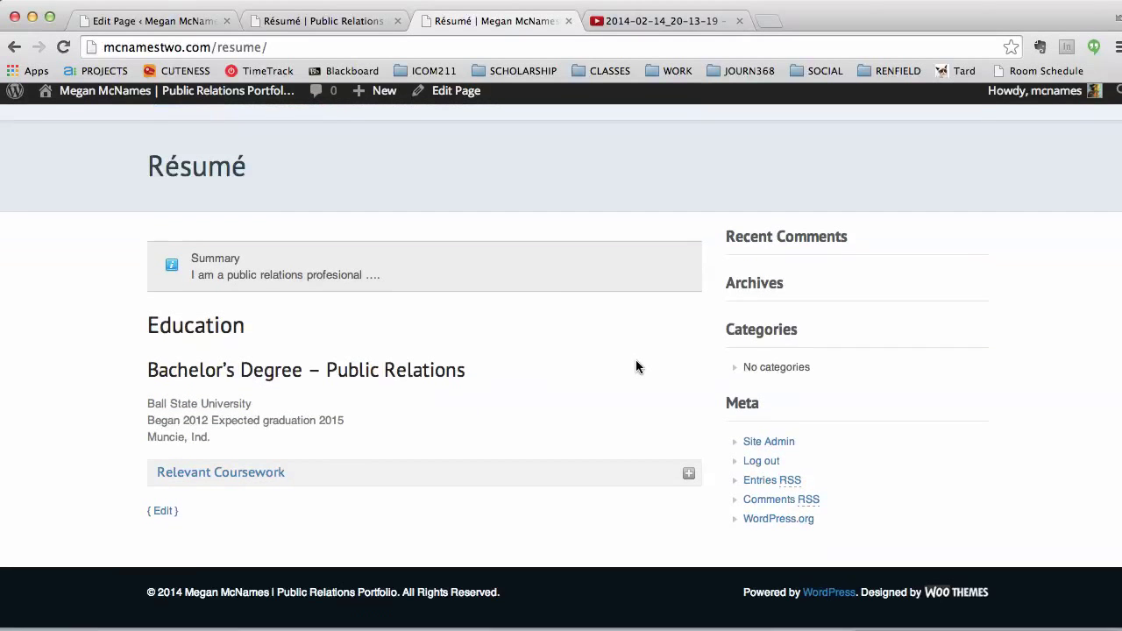
pyautogui.click(688, 480)
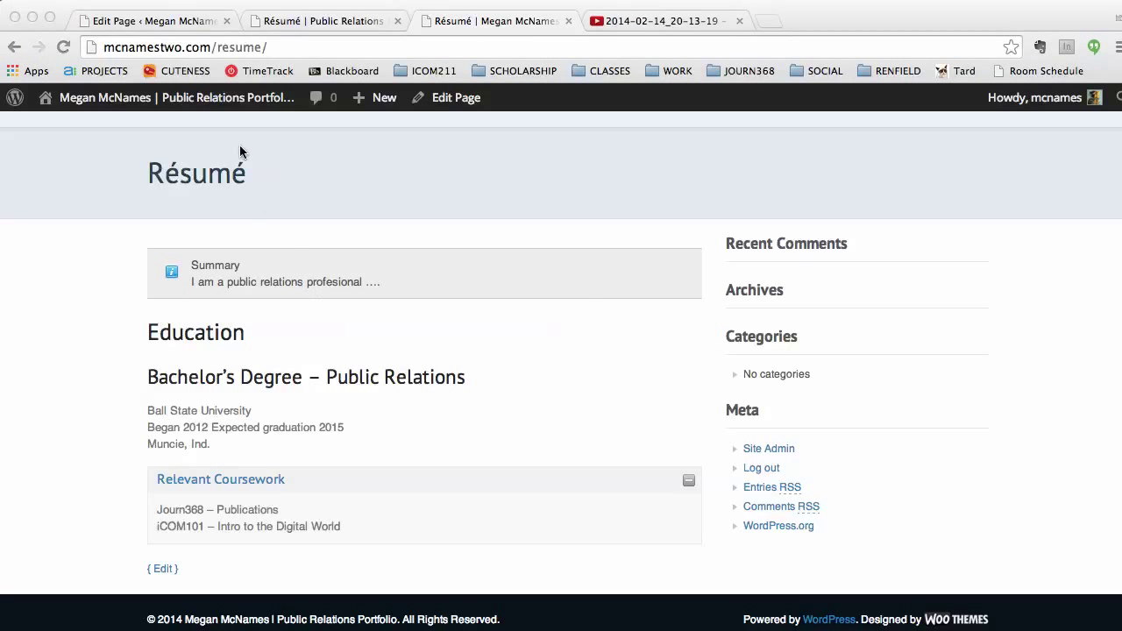
pyautogui.click(184, 21)
# Step: Add a horizontal line after the toggle, then type 'Experience' as a Heading 1
pyautogui.scroll(-2, 488, 511)
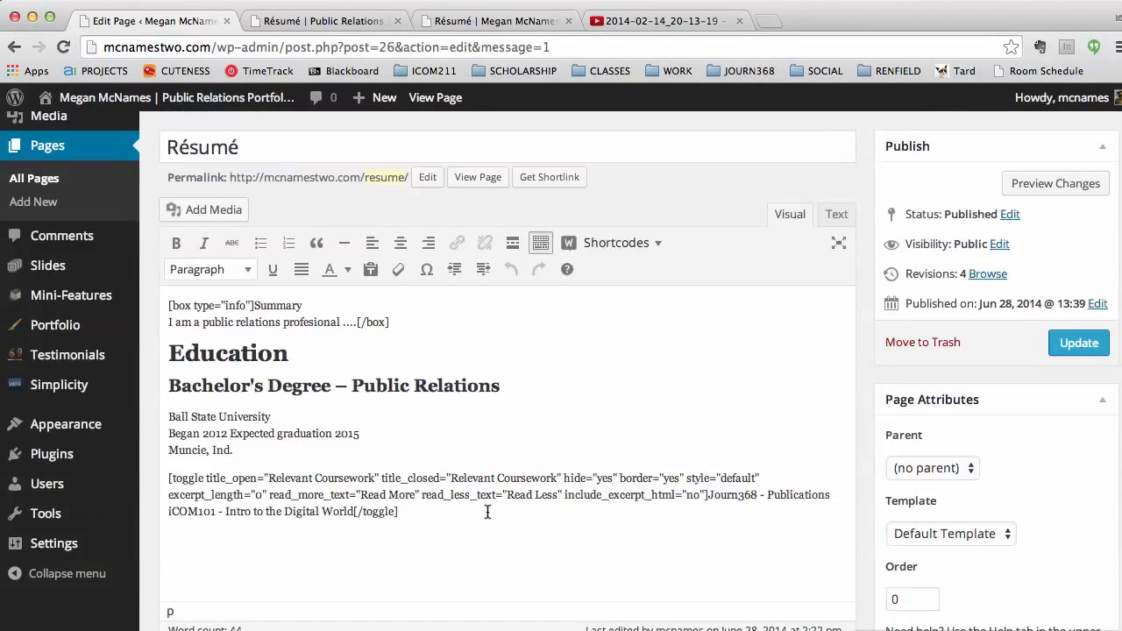
pyautogui.press('Return')
pyautogui.click(345, 247)
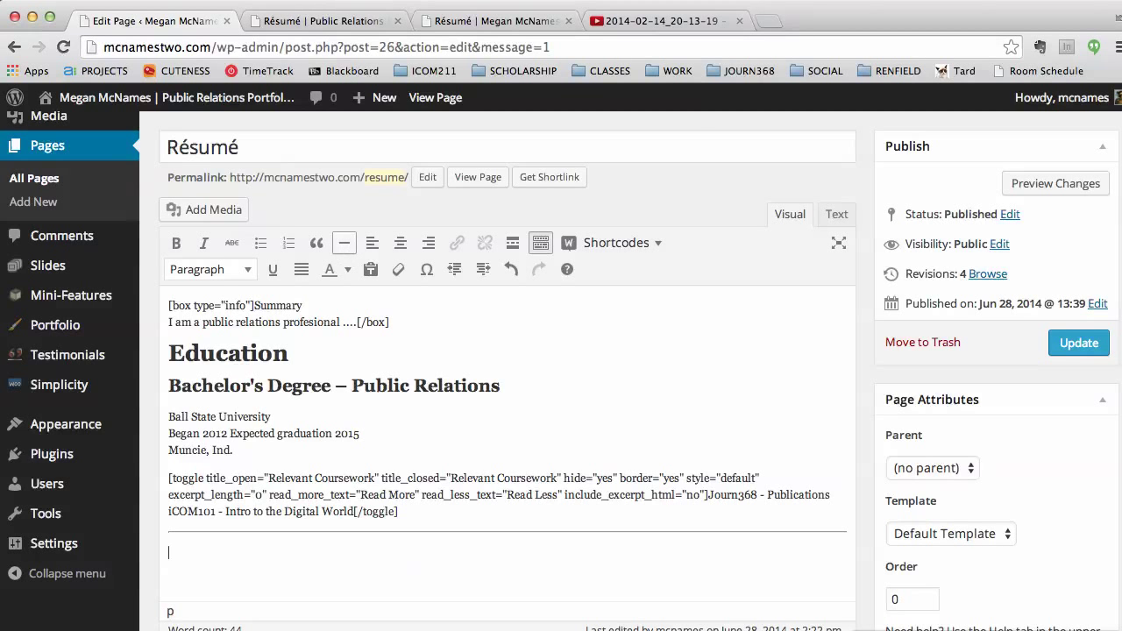
pyautogui.click(309, 25)
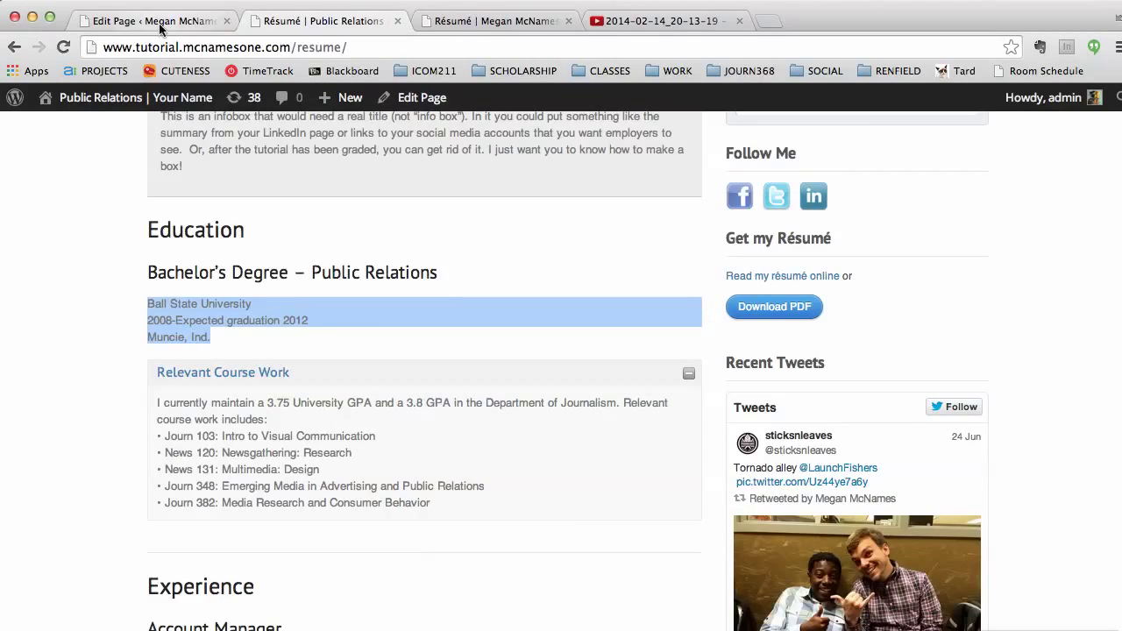
pyautogui.click(159, 22)
pyautogui.write('Experienc')
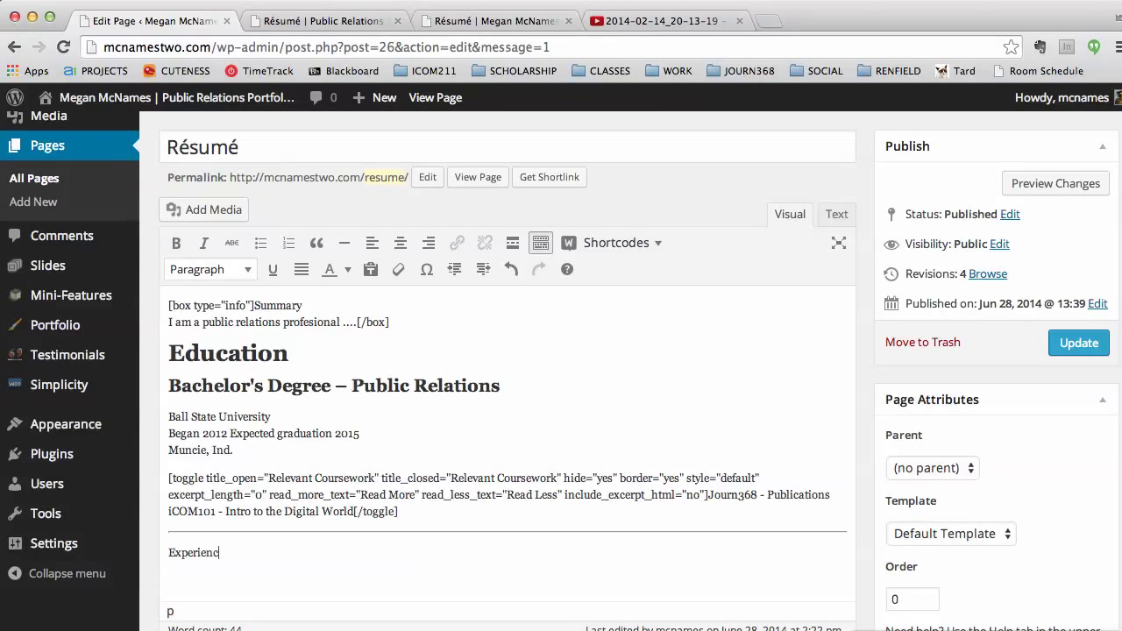
pyautogui.write('e Account Manager')
pyautogui.moveTo(229, 552); pyautogui.dragTo(164, 552)
pyautogui.click(210, 273)
pyautogui.click(235, 395)
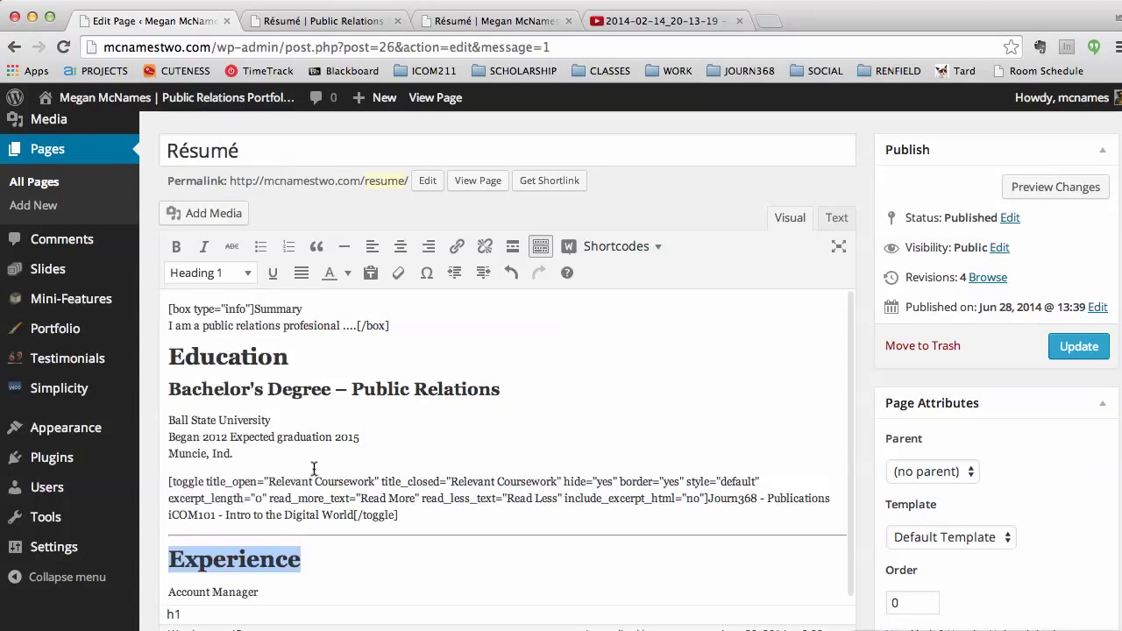
# Step: Make 'Account Manager' a Heading 2 and start a new paragraph below it
pyautogui.scroll(-3, 259, 481)
pyautogui.click(245, 451)
pyautogui.moveTo(259, 450); pyautogui.dragTo(150, 445)
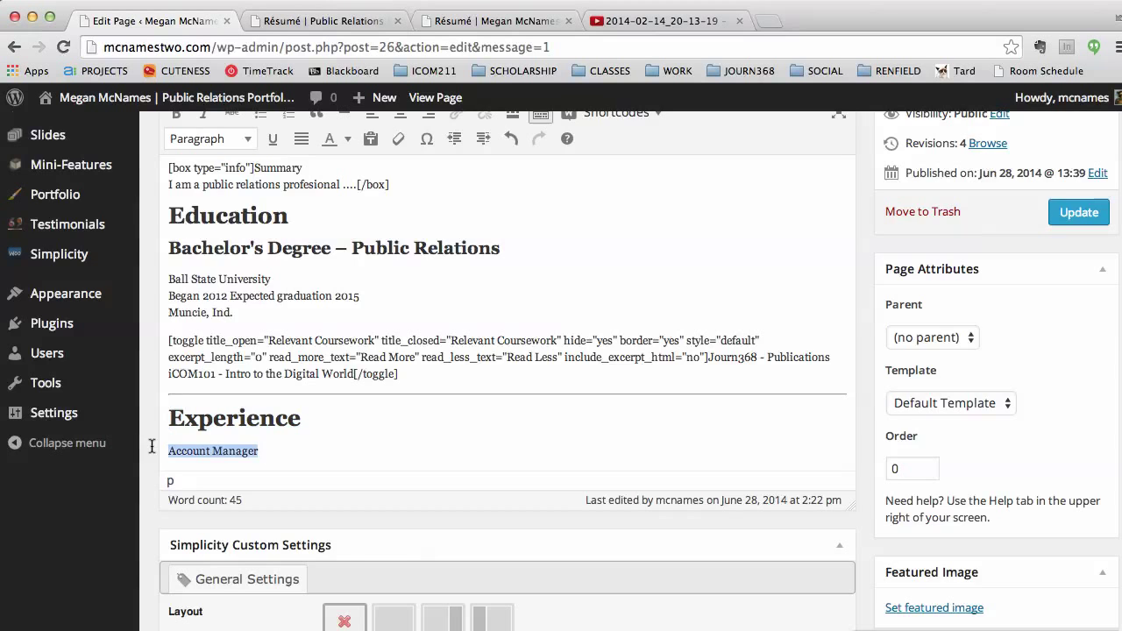
pyautogui.scroll(2, 238, 377)
pyautogui.click(215, 238)
pyautogui.click(226, 395)
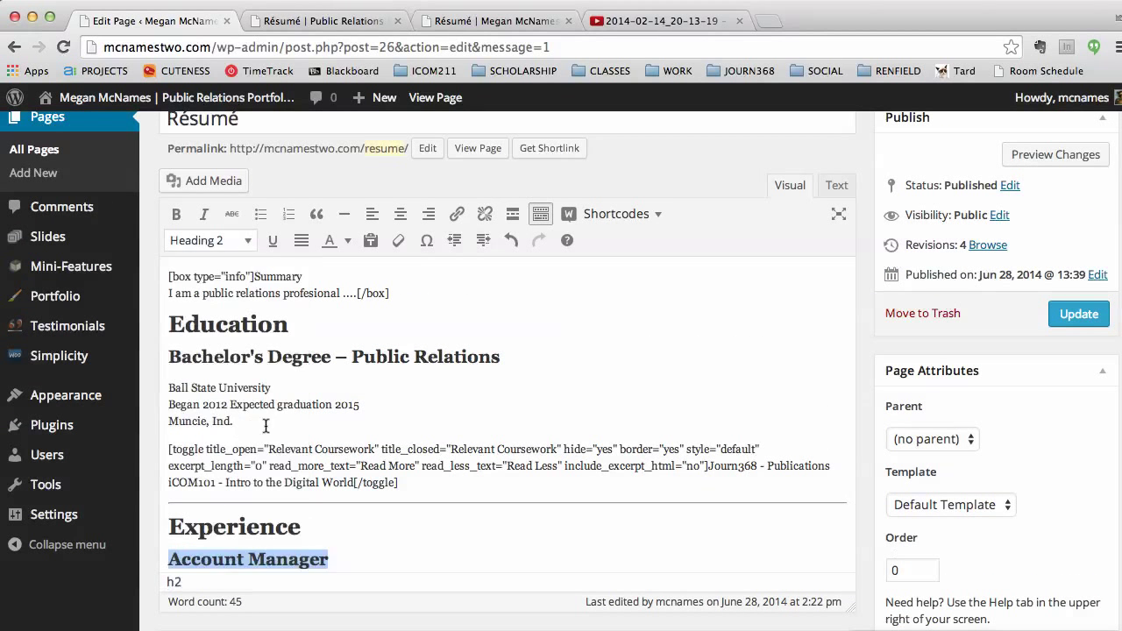
pyautogui.click(395, 553)
pyautogui.press('Return')
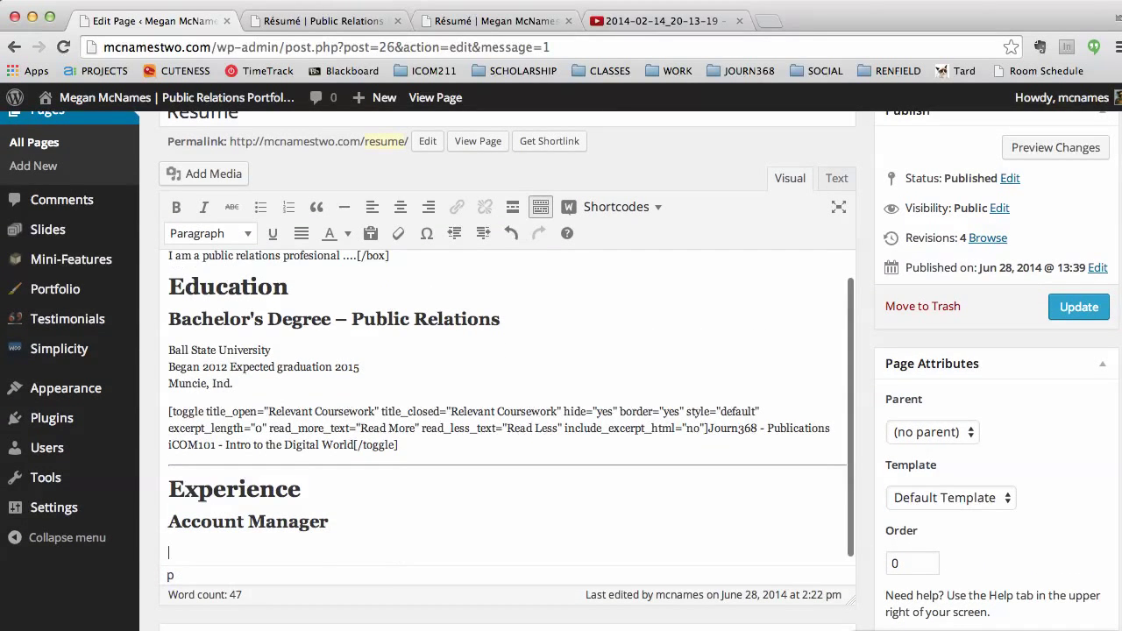
# Step: Add 'Cardinal Communications' with '2011- Present' on the line below
pyautogui.click(341, 19)
pyautogui.scroll(-5, 570, 433)
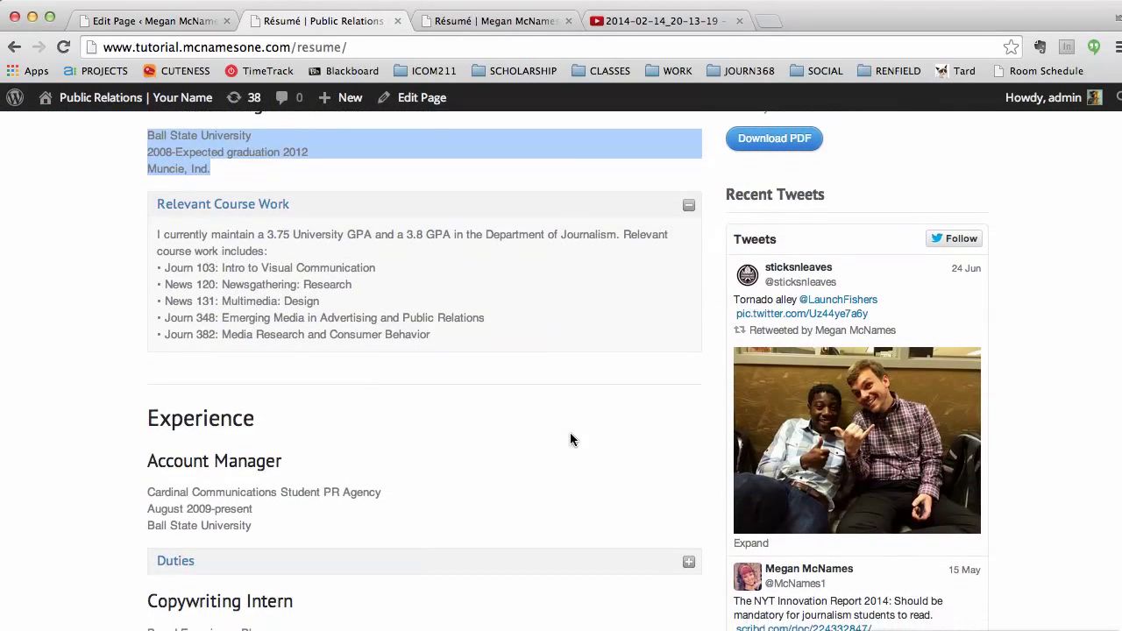
pyautogui.click(140, 21)
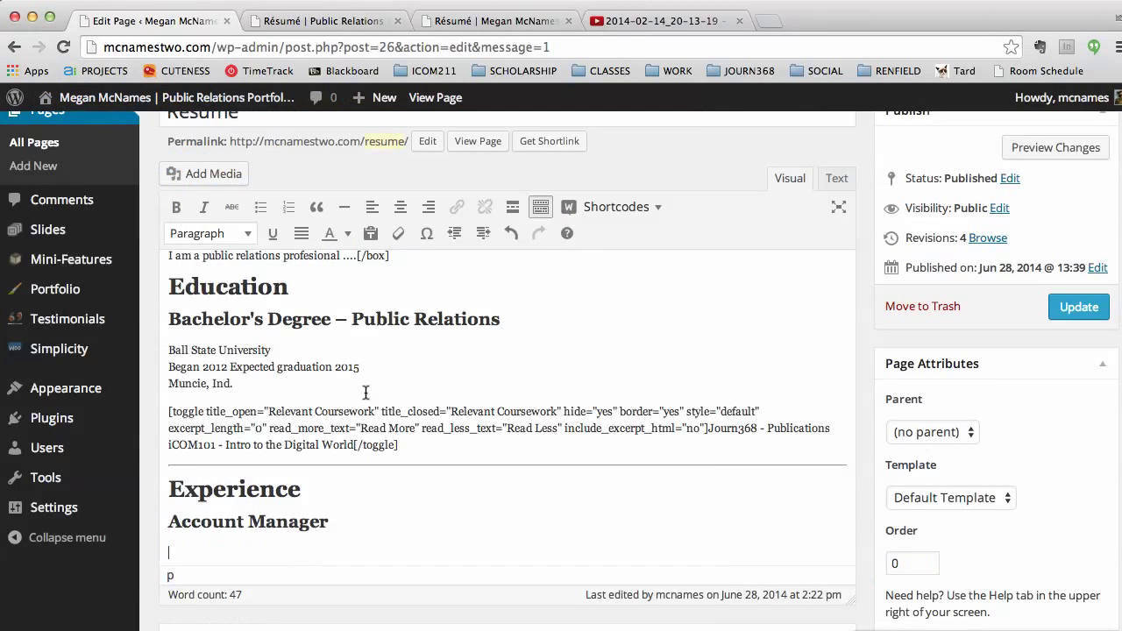
pyautogui.write('Cardinal Communications')
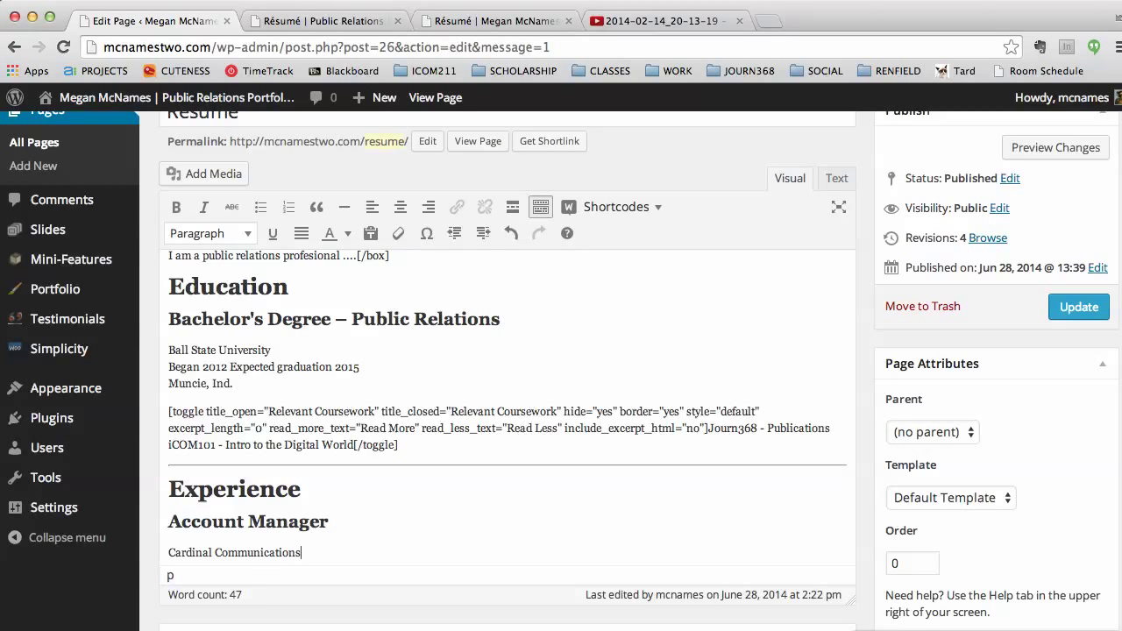
pyautogui.hotkey('shift', 'Return')
pyautogui.write('201')
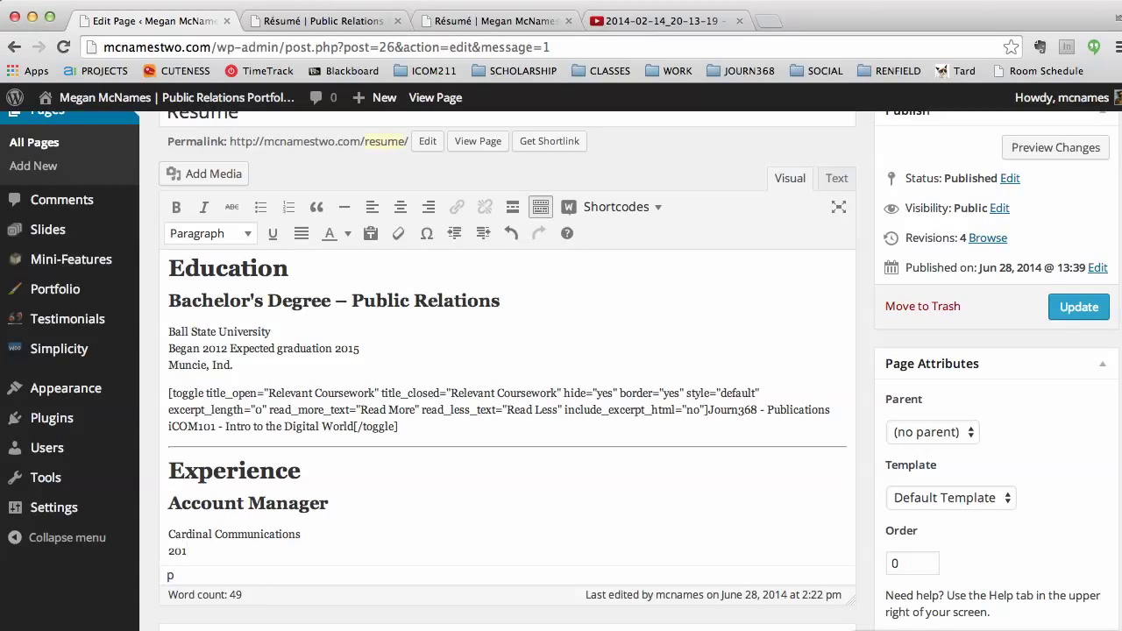
pyautogui.write('1- Present')
pyautogui.scroll(-1, 510, 429)
# Step: Start another content toggle with 'Accomplishments' as both its open and closed title
pyautogui.click(663, 207)
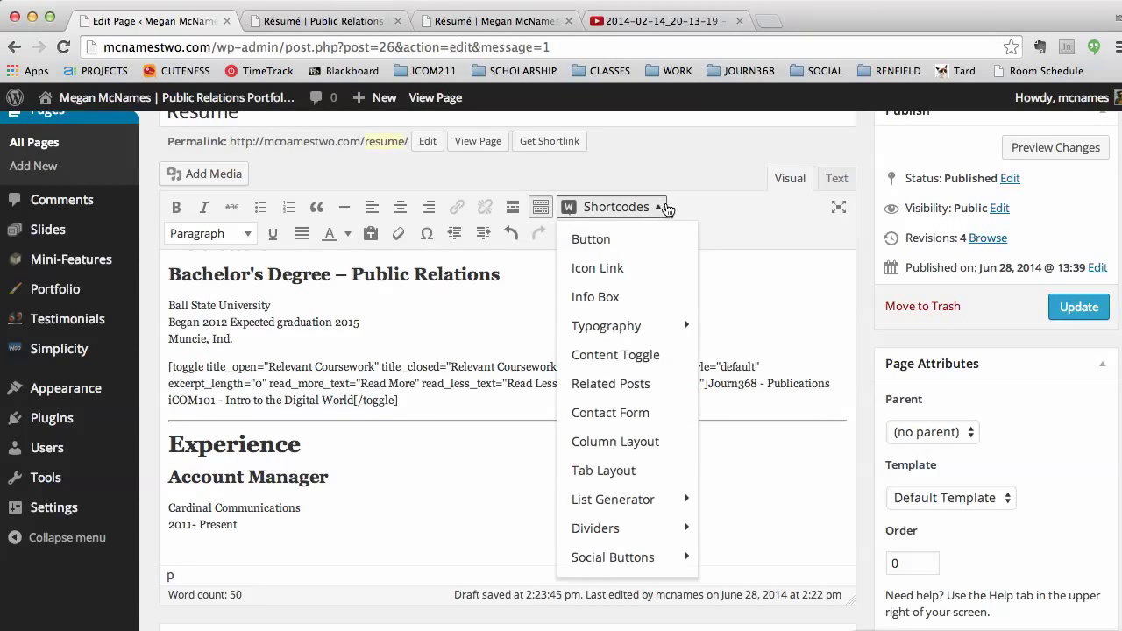
pyautogui.click(646, 354)
pyautogui.click(543, 390)
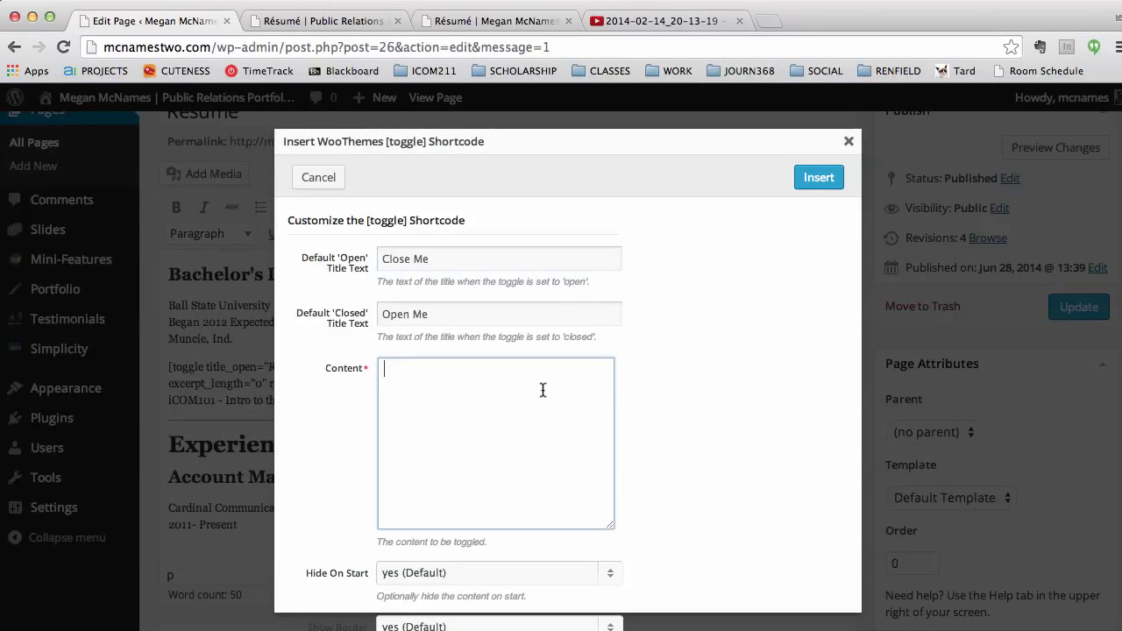
pyautogui.tripleClick(481, 261)
pyautogui.press('BackSpace')
pyautogui.write('Accomplishments')
pyautogui.press('Tab')
pyautogui.write('Accomplishments')
pyautogui.press('Tab')
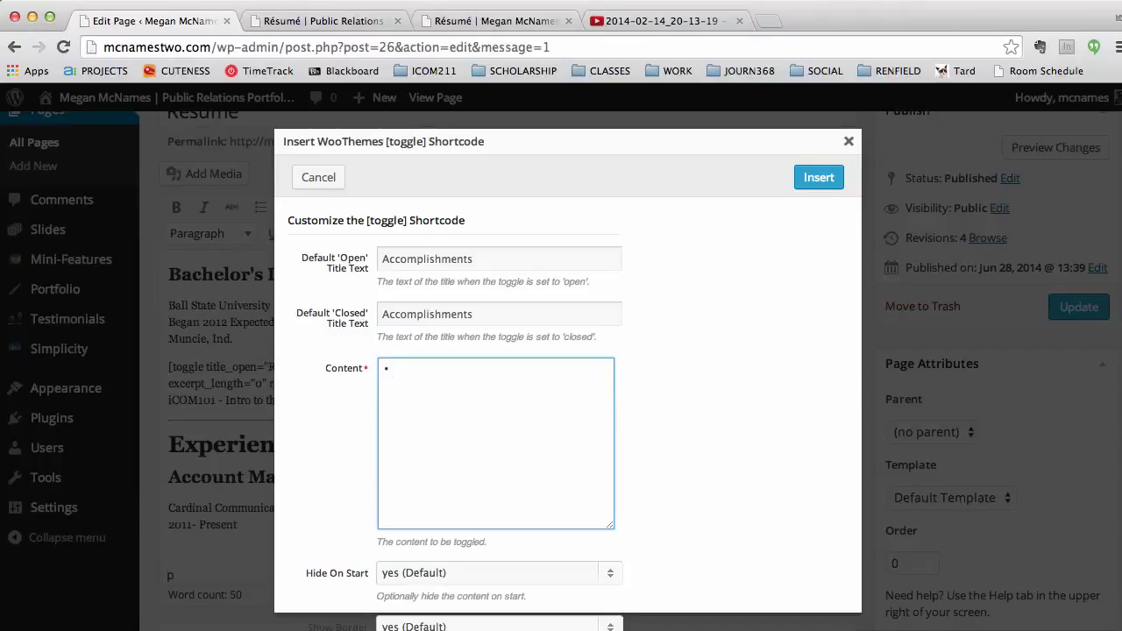
# Step: Fill in client retention and the $3,400 Riley Hospital charity event, then insert the toggle
pyautogui.write('Retained 100 percent of clients ov')
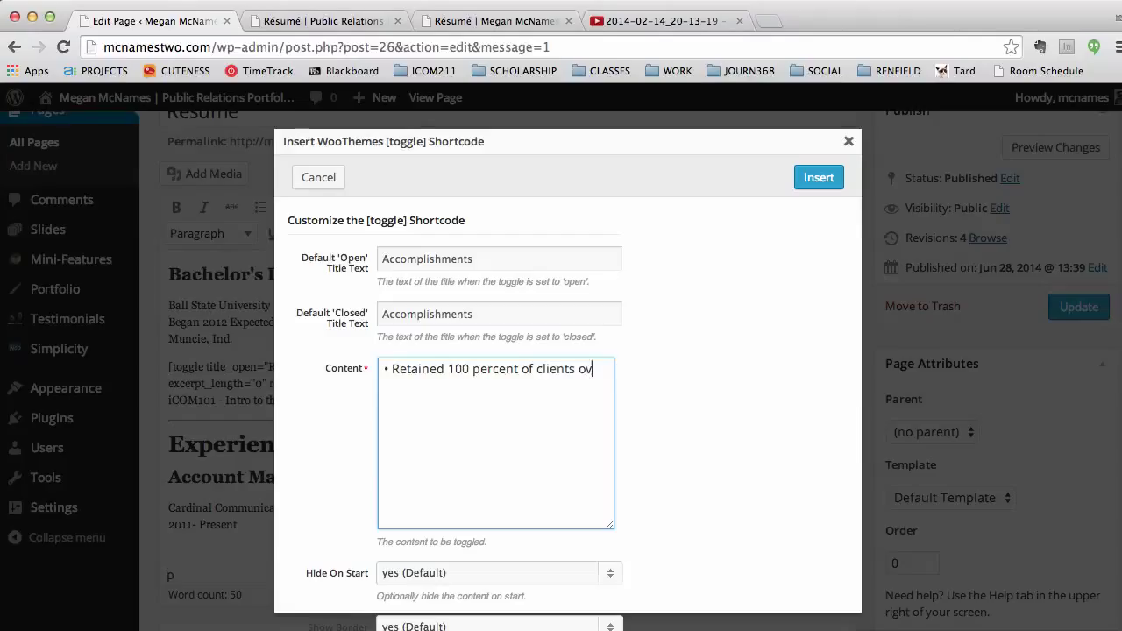
pyautogui.write('er three years')
pyautogui.write('P')
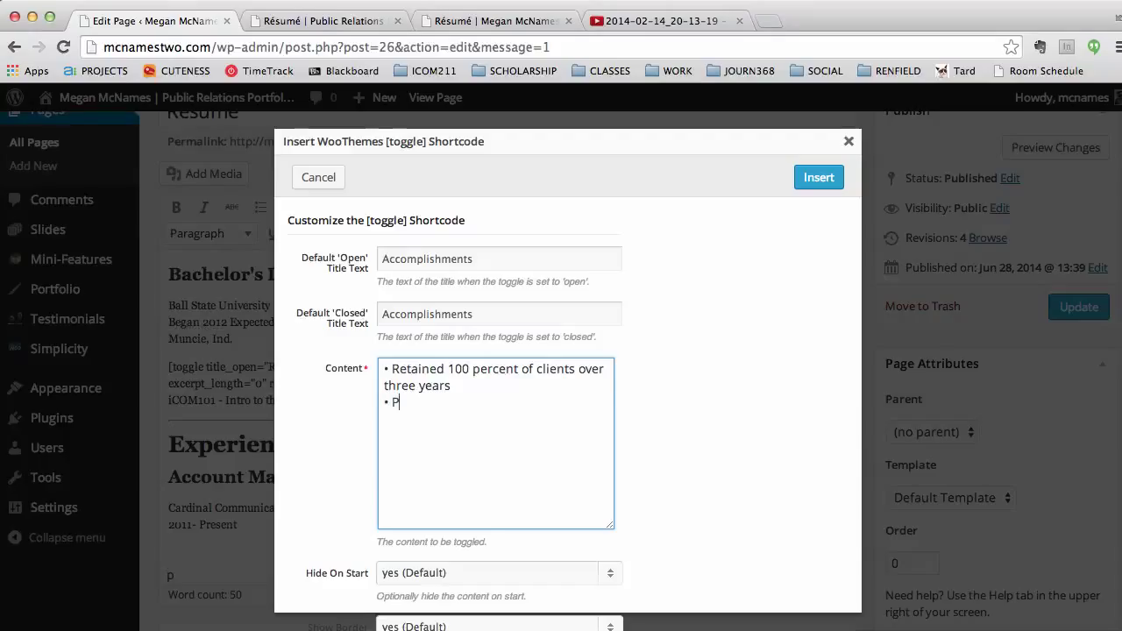
pyautogui.write('lanned and held charity ')
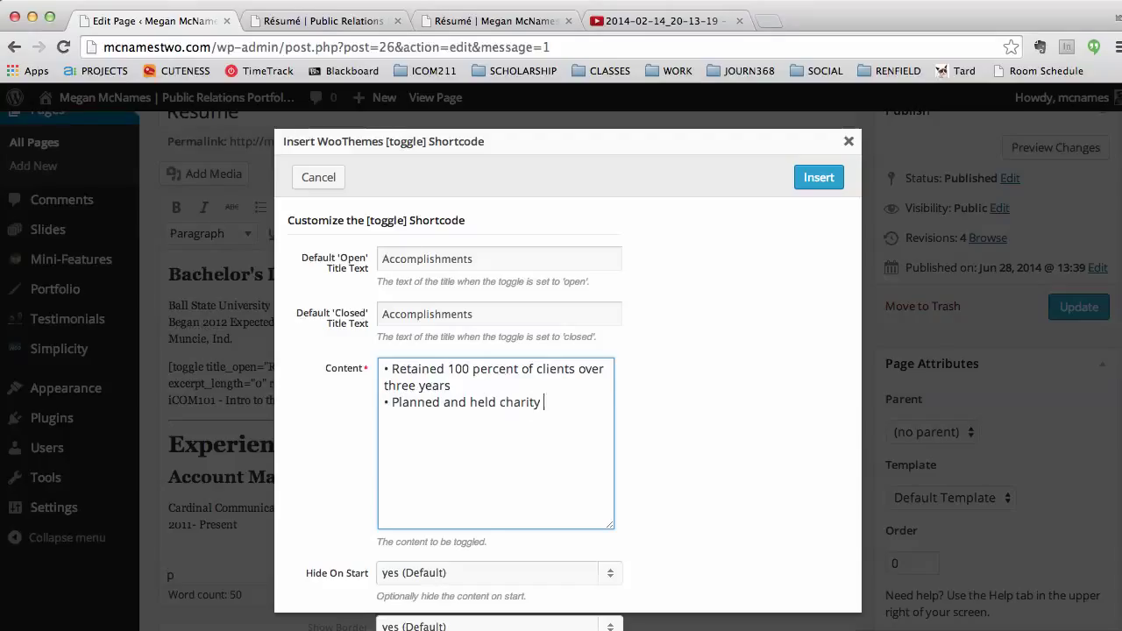
pyautogui.write('event, raising more than ')
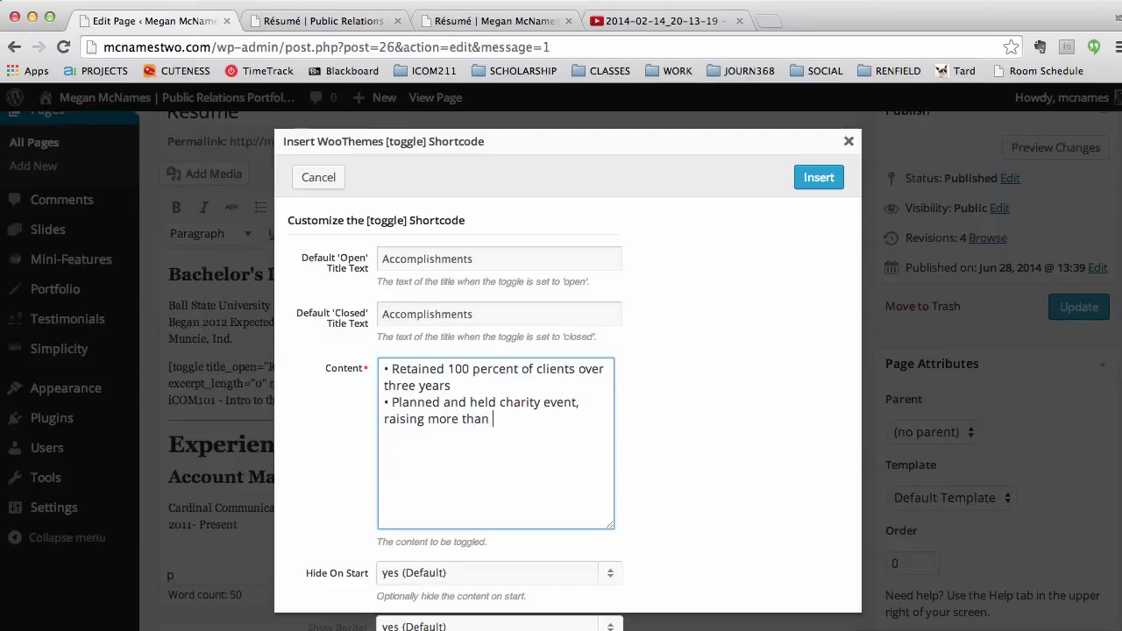
pyautogui.write('$3,400 for Riley Ho')
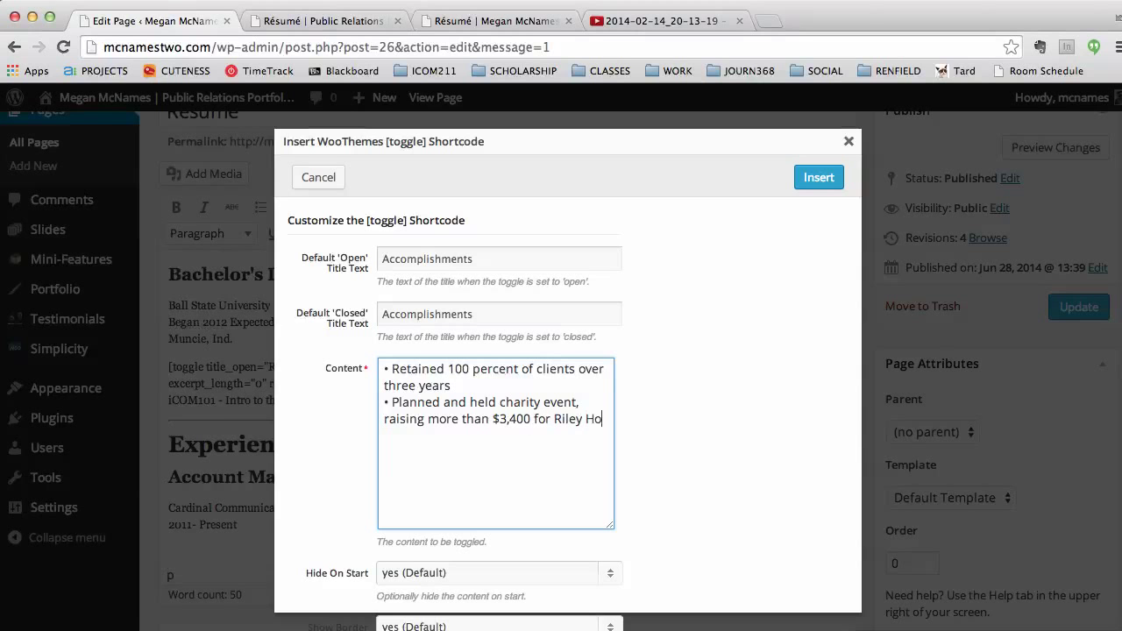
pyautogui.write('spital')
pyautogui.click(817, 178)
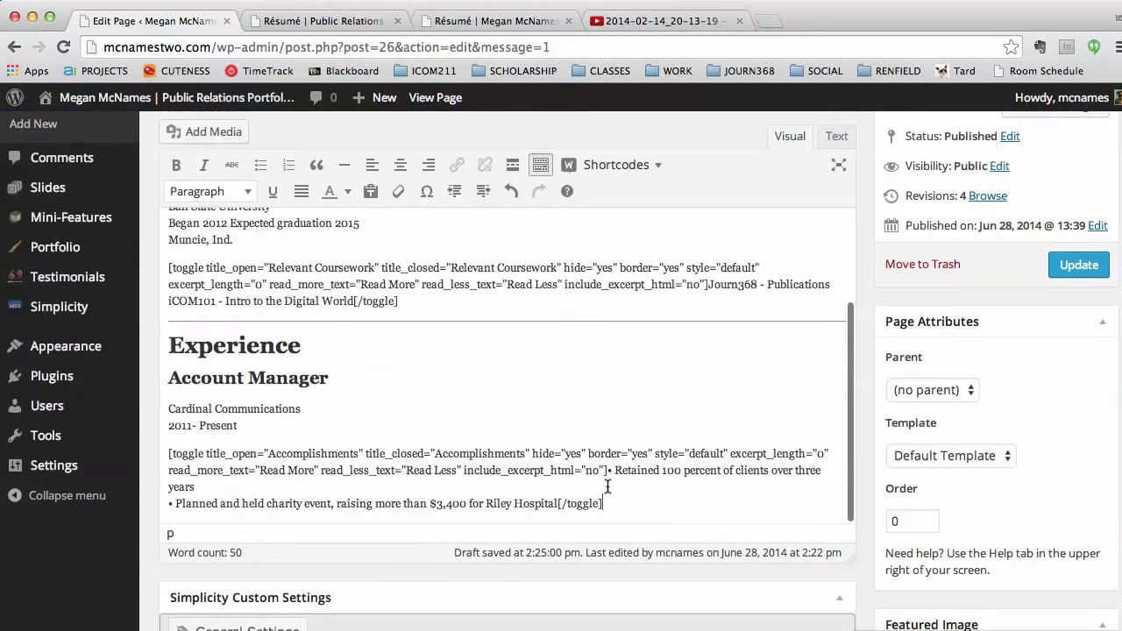
# Step: Update the résumé page and reload the live Résumé tab
pyautogui.click(1076, 266)
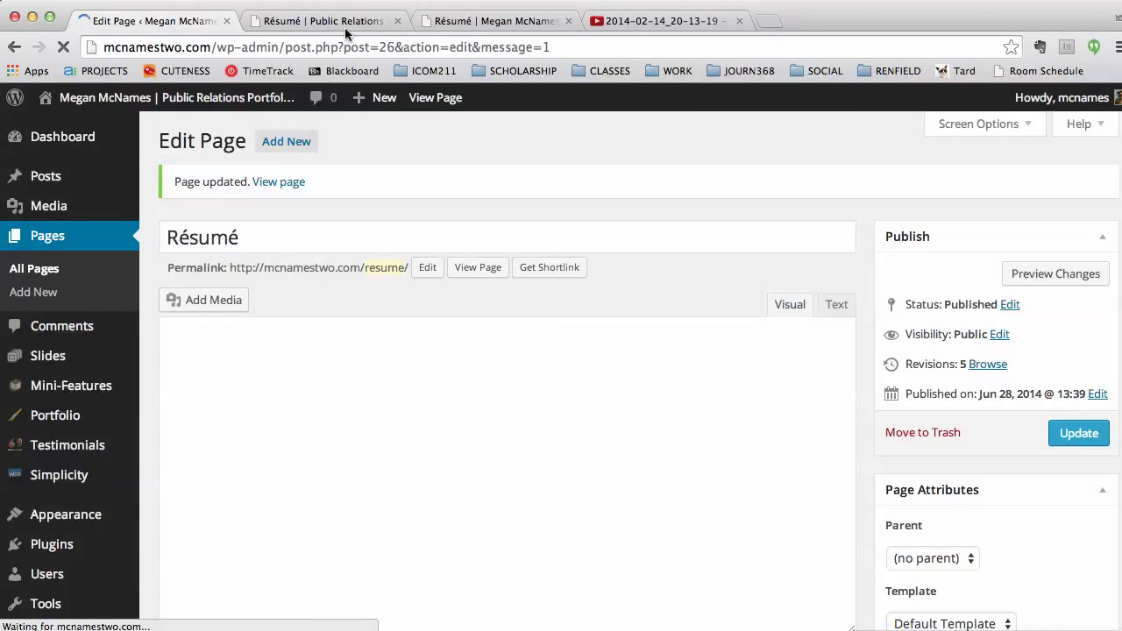
pyautogui.click(344, 24)
pyautogui.click(63, 46)
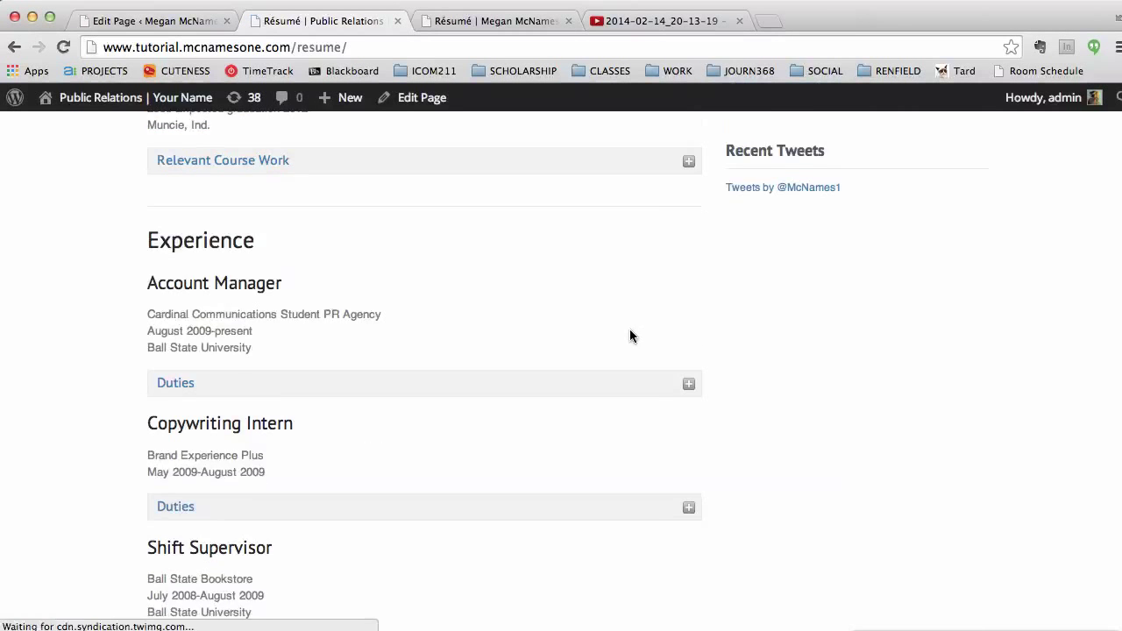
# Step: Review the live Experience and Skills sections, then go back to the Edit Page tab
pyautogui.scroll(-5, 629, 336)
pyautogui.scroll(-3, 630, 336)
pyautogui.scroll(5, 630, 336)
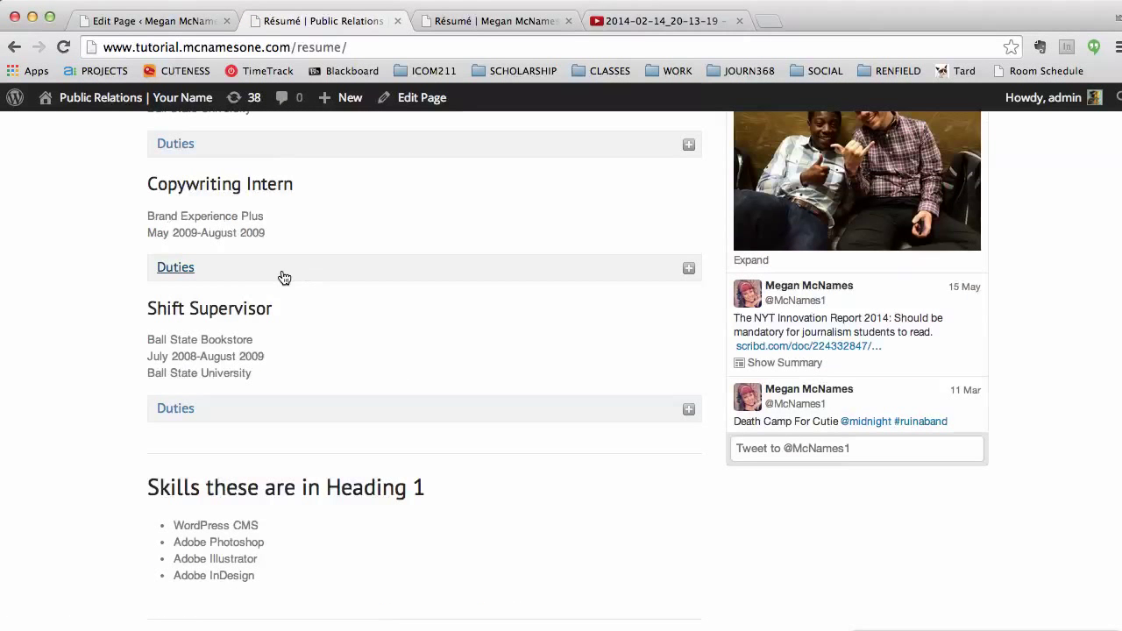
pyautogui.scroll(3, 571, 293)
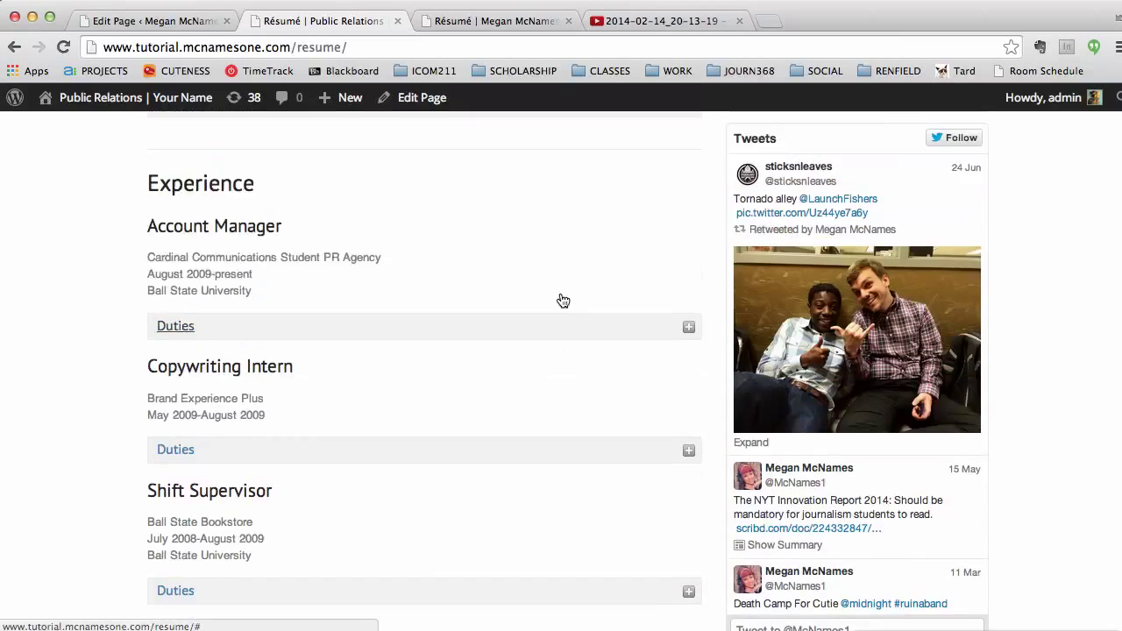
pyautogui.scroll(3, 561, 300)
pyautogui.scroll(-9, 561, 300)
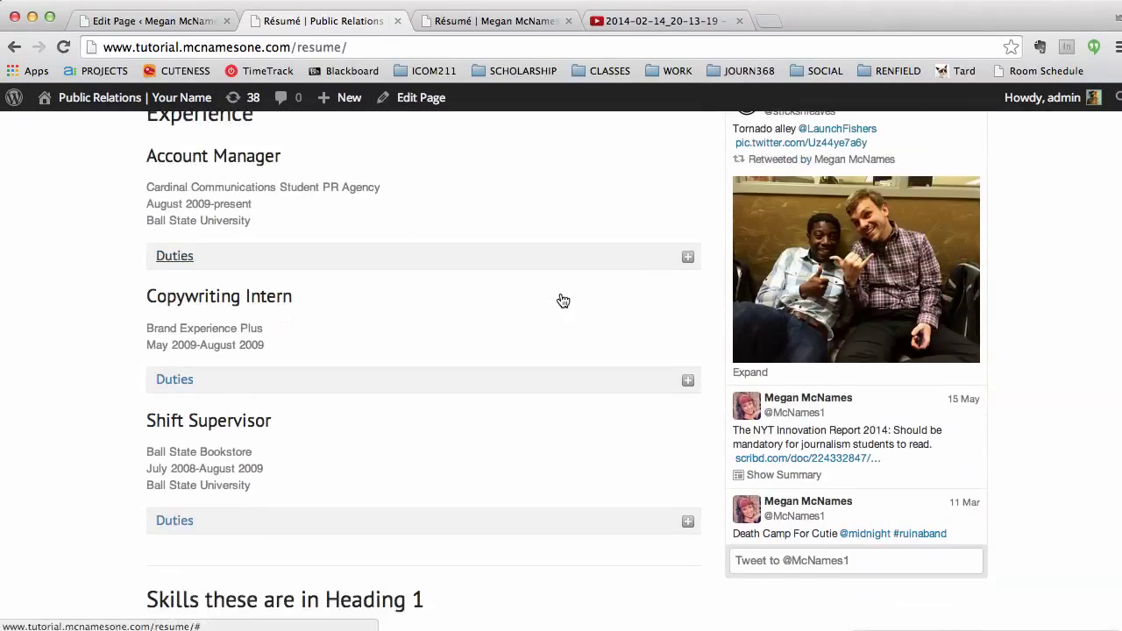
pyautogui.scroll(-7, 561, 300)
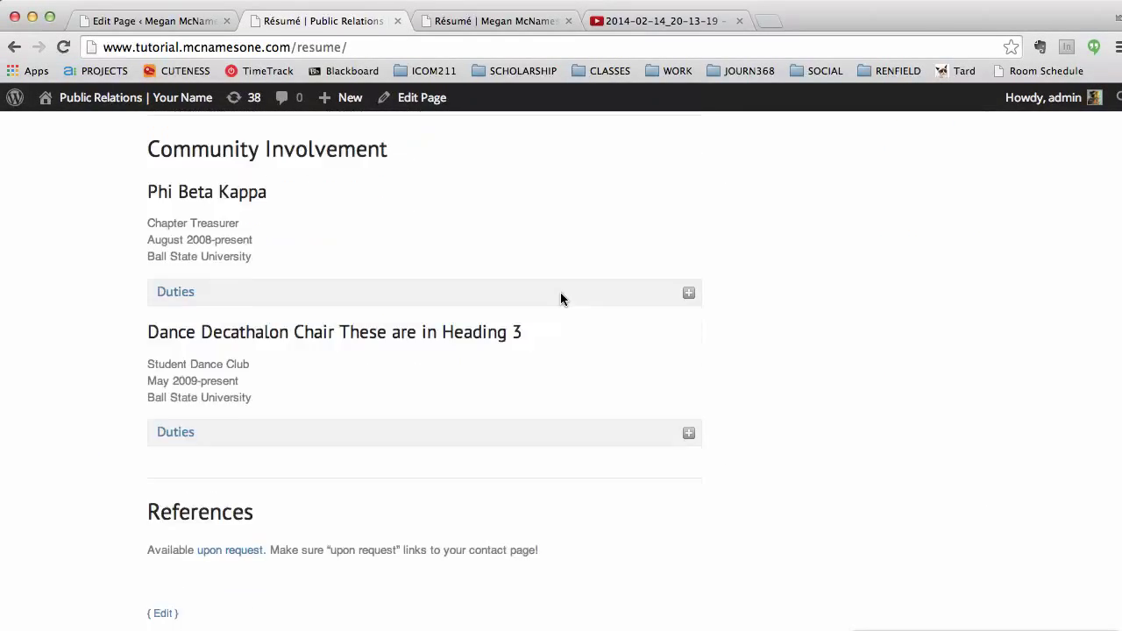
pyautogui.scroll(1, 560, 299)
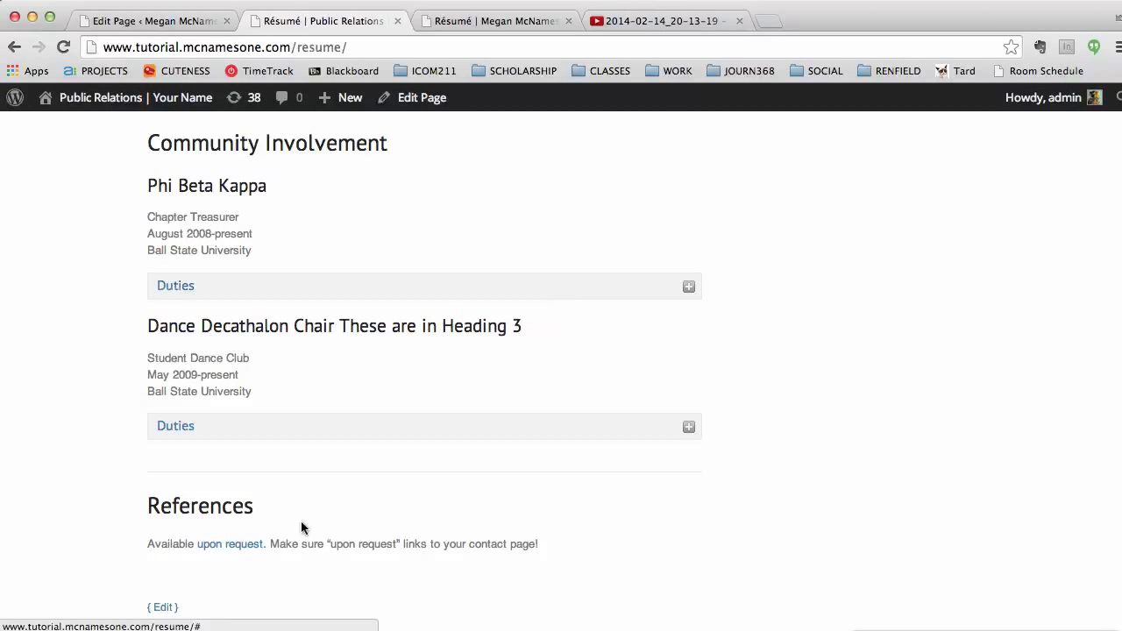
pyautogui.scroll(4, 255, 290)
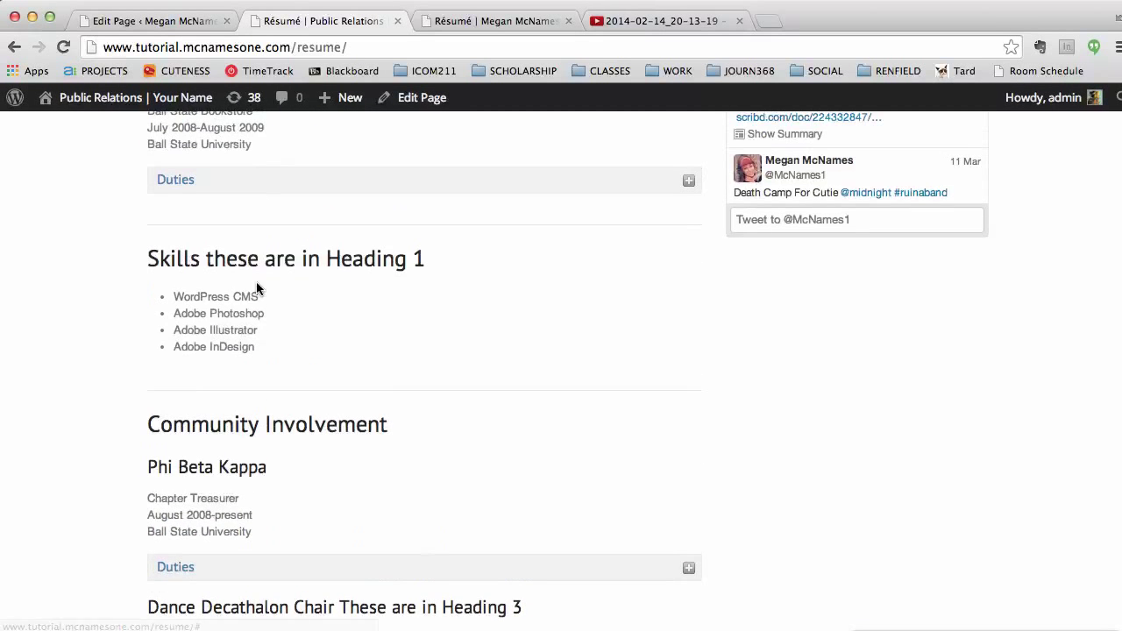
pyautogui.moveTo(201, 294); pyautogui.dragTo(238, 369)
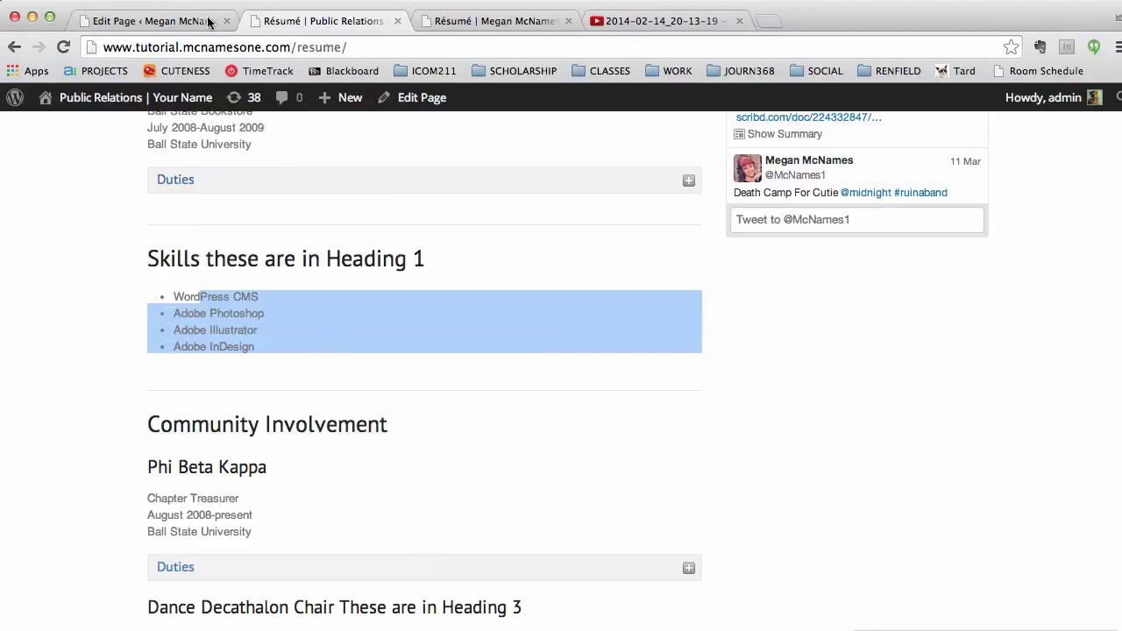
pyautogui.click(210, 21)
pyautogui.scroll(-5, 446, 469)
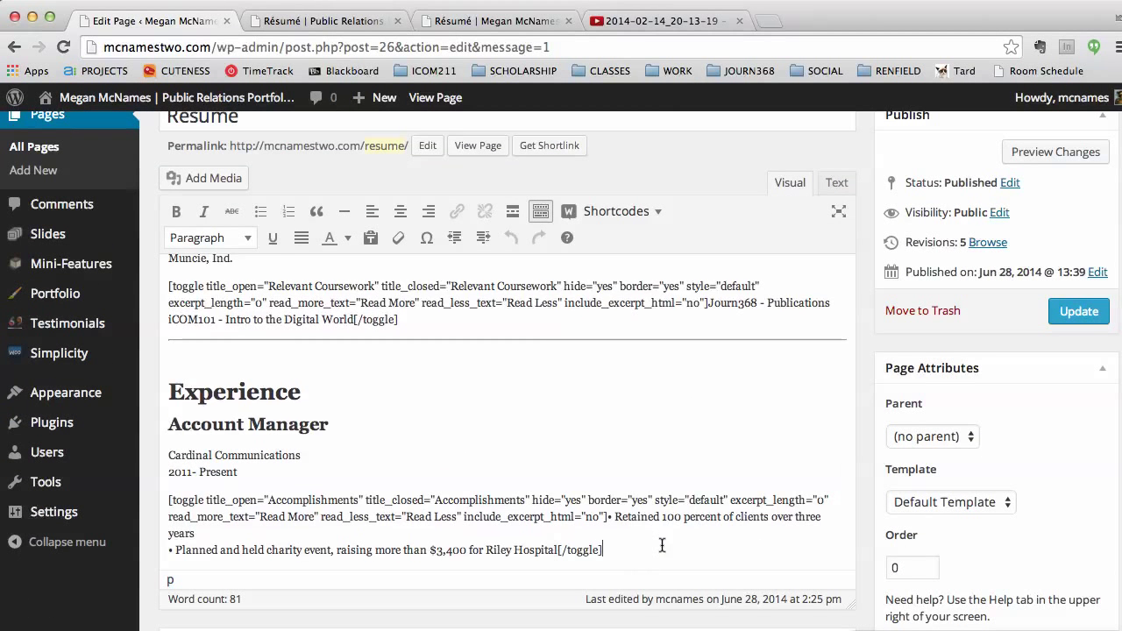
# Step: Insert a horizontal line below the Accomplishments toggle and type 'Skills' under it
pyautogui.click(660, 543)
pyautogui.press('Return')
pyautogui.click(344, 217)
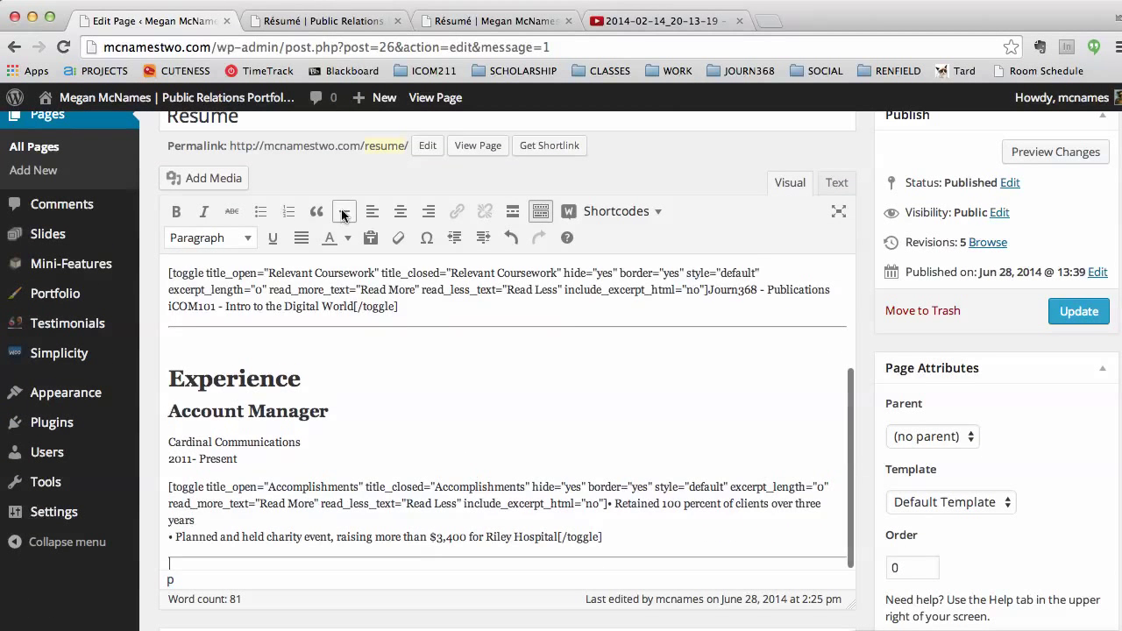
pyautogui.write('Skills')
pyautogui.press('Return')
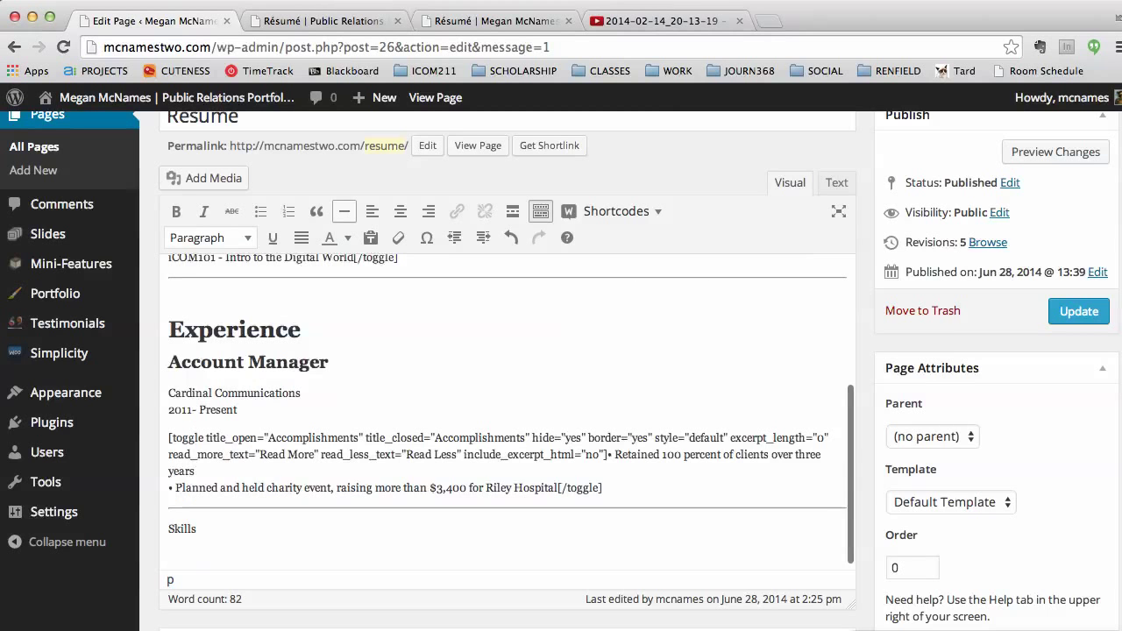
pyautogui.scroll(1, 343, 212)
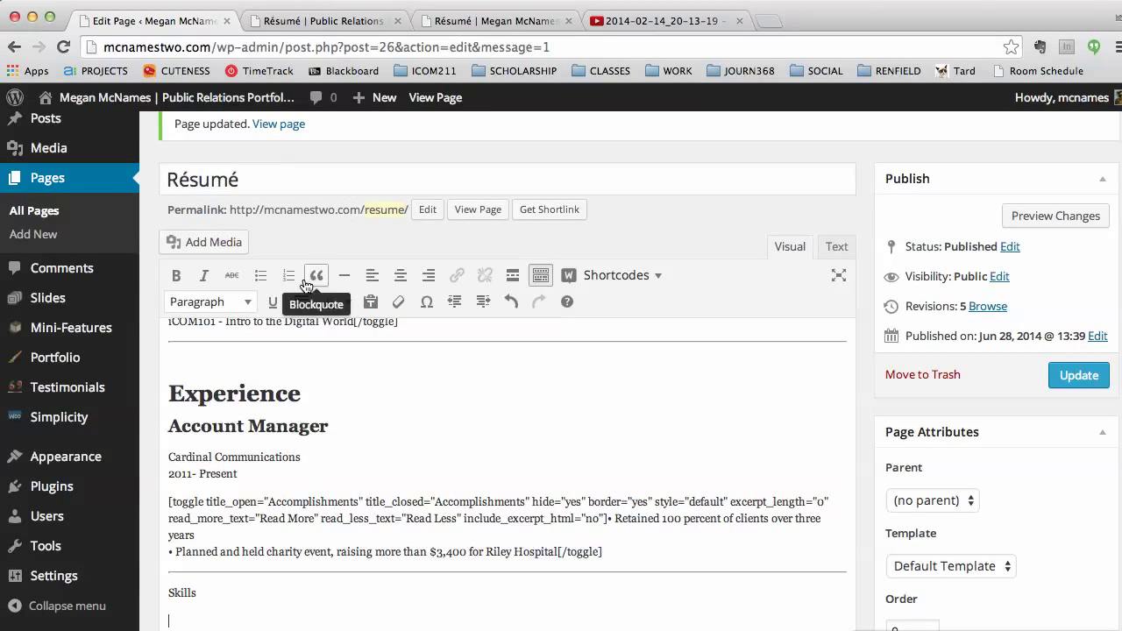
# Step: Add a bulleted list of Skill1, Skill2, Skill3 and Skill 4
pyautogui.click(257, 281)
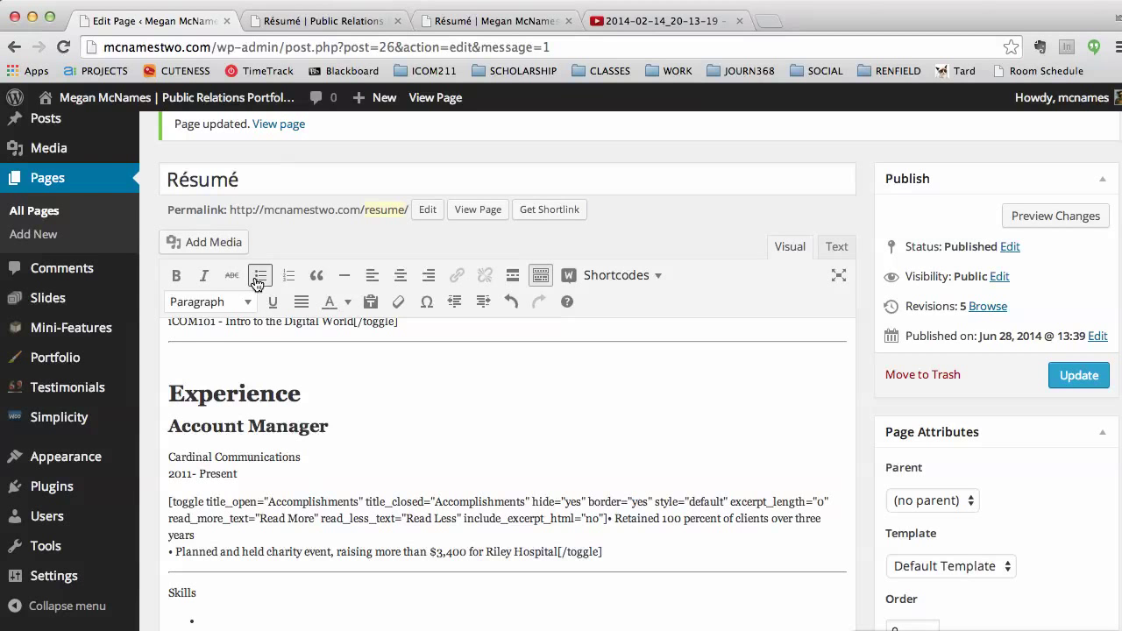
pyautogui.write('Skill1')
pyautogui.press('Return')
pyautogui.write('Skill2')
pyautogui.press('Return')
pyautogui.write('Skill3')
pyautogui.press('Return')
pyautogui.write('Skill ')
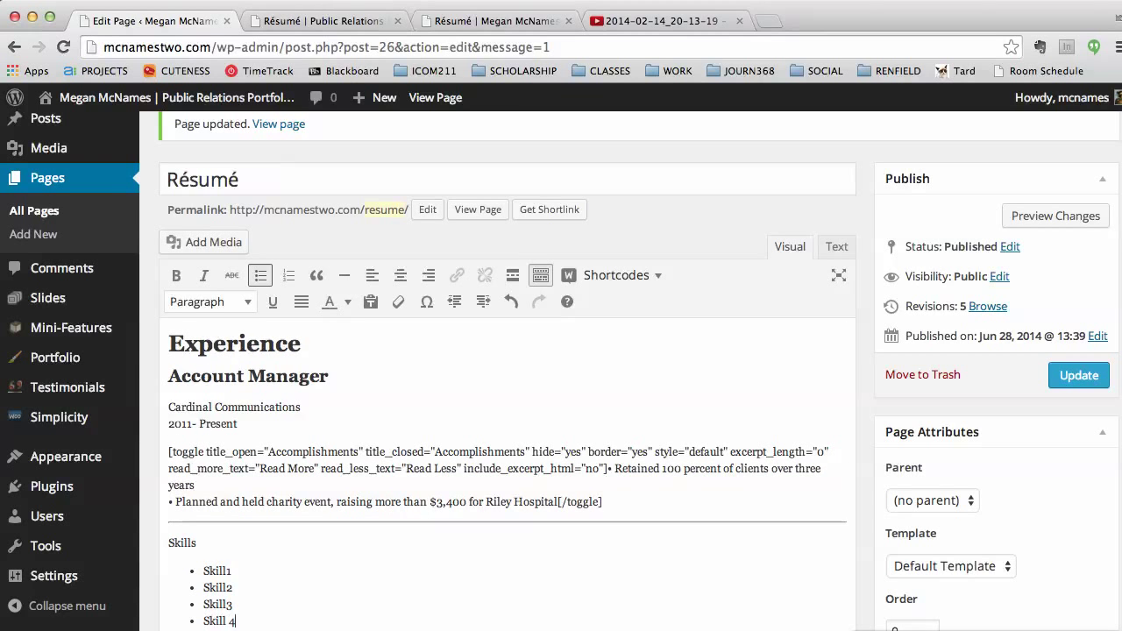
pyautogui.write('4')
pyautogui.press('Return')
pyautogui.press('Return')
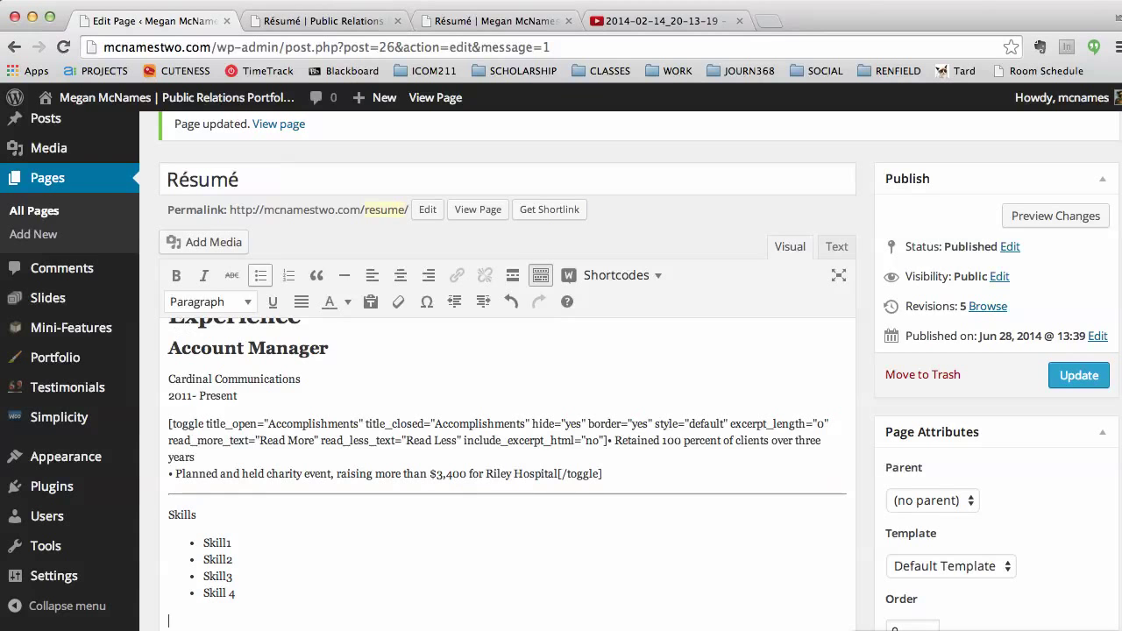
# Step: Format 'Skills' as Heading 1, then select the Skill 4 item
pyautogui.moveTo(214, 513); pyautogui.dragTo(163, 513)
pyautogui.click(210, 302)
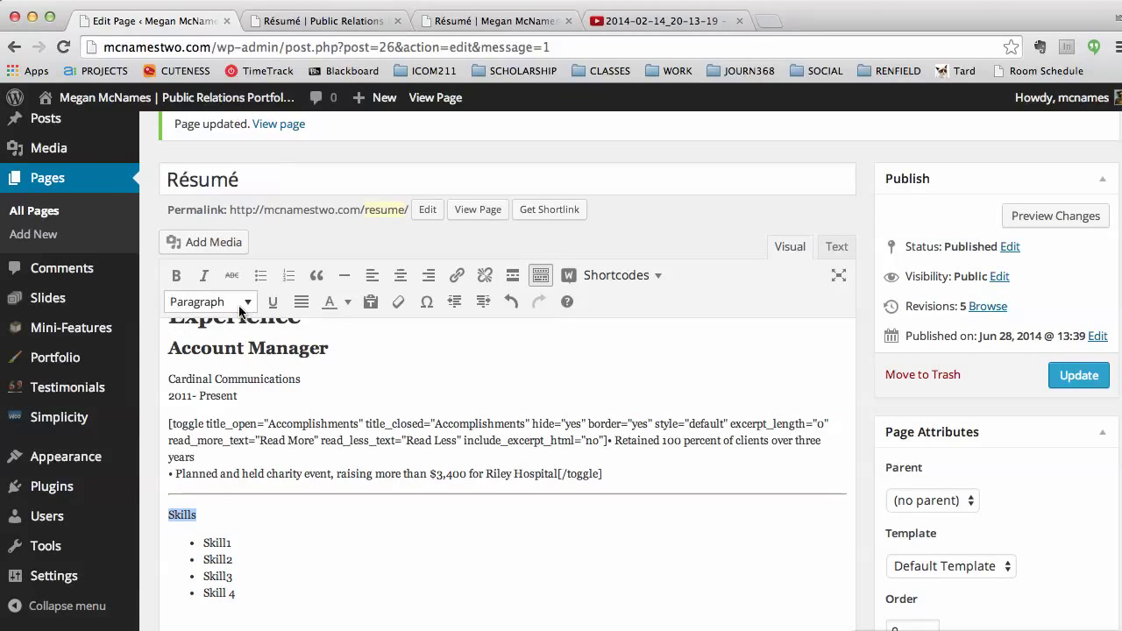
pyautogui.click(226, 459)
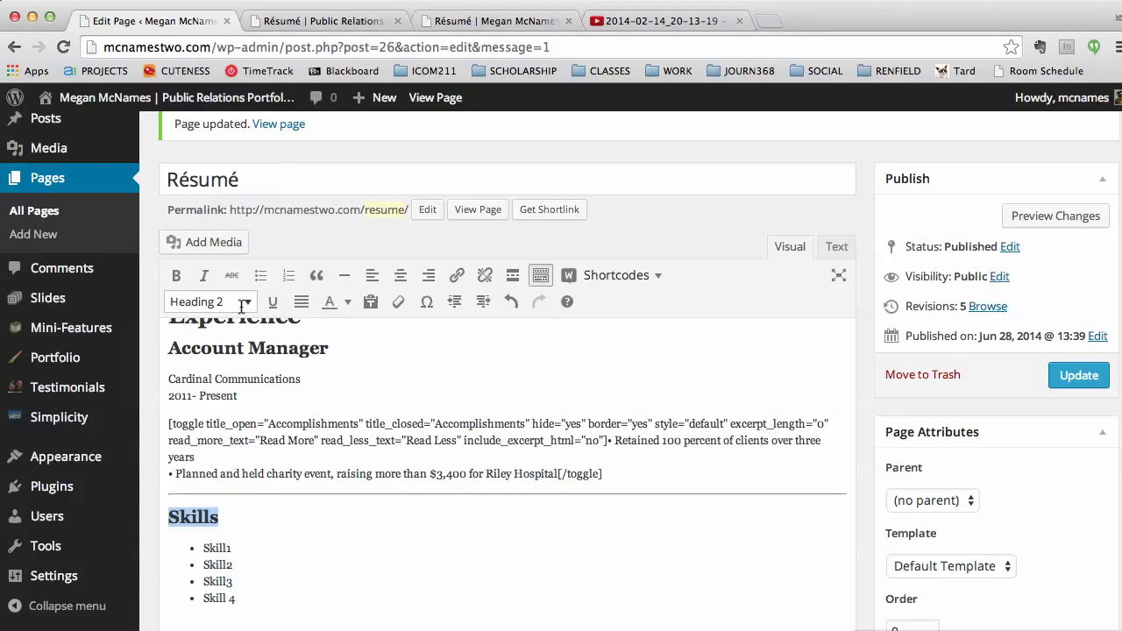
pyautogui.click(234, 302)
pyautogui.click(226, 424)
pyautogui.scroll(-1, 333, 561)
pyautogui.click(329, 542)
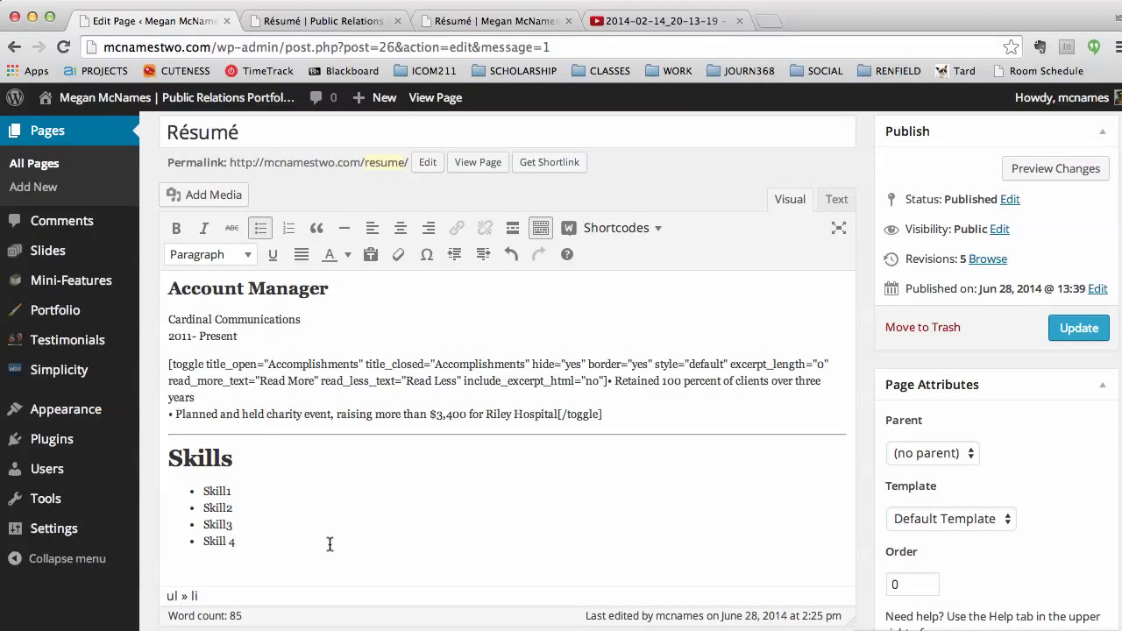
pyautogui.moveTo(233, 538); pyautogui.dragTo(210, 536)
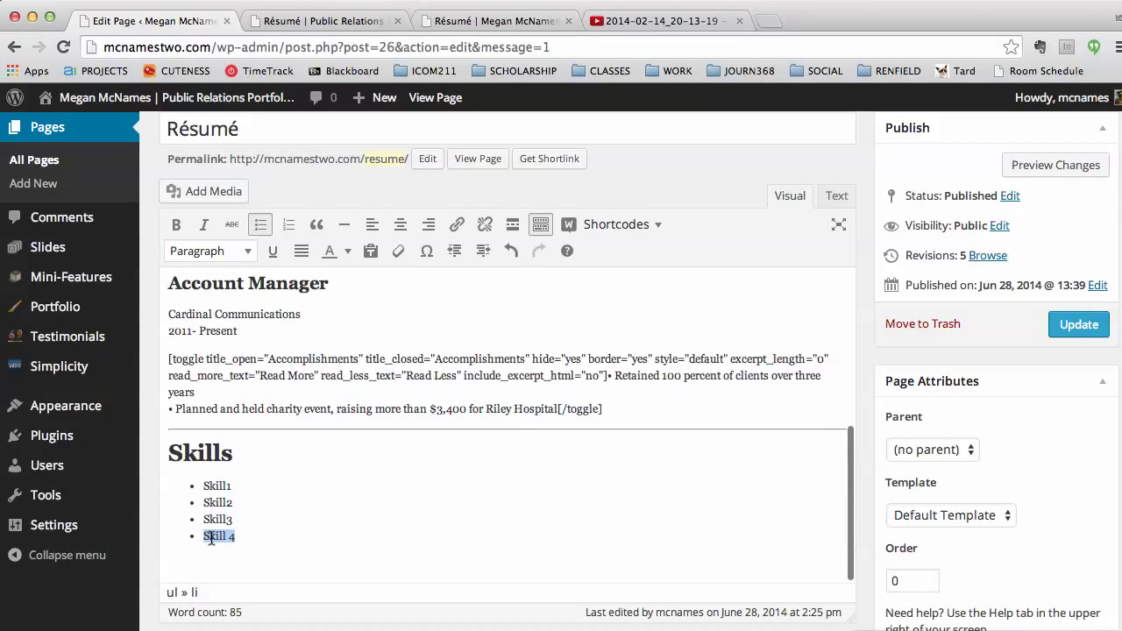
pyautogui.click(457, 228)
pyautogui.click(488, 327)
pyautogui.moveTo(487, 328); pyautogui.dragTo(454, 327)
pyautogui.click(522, 330)
pyautogui.write('www.google.com')
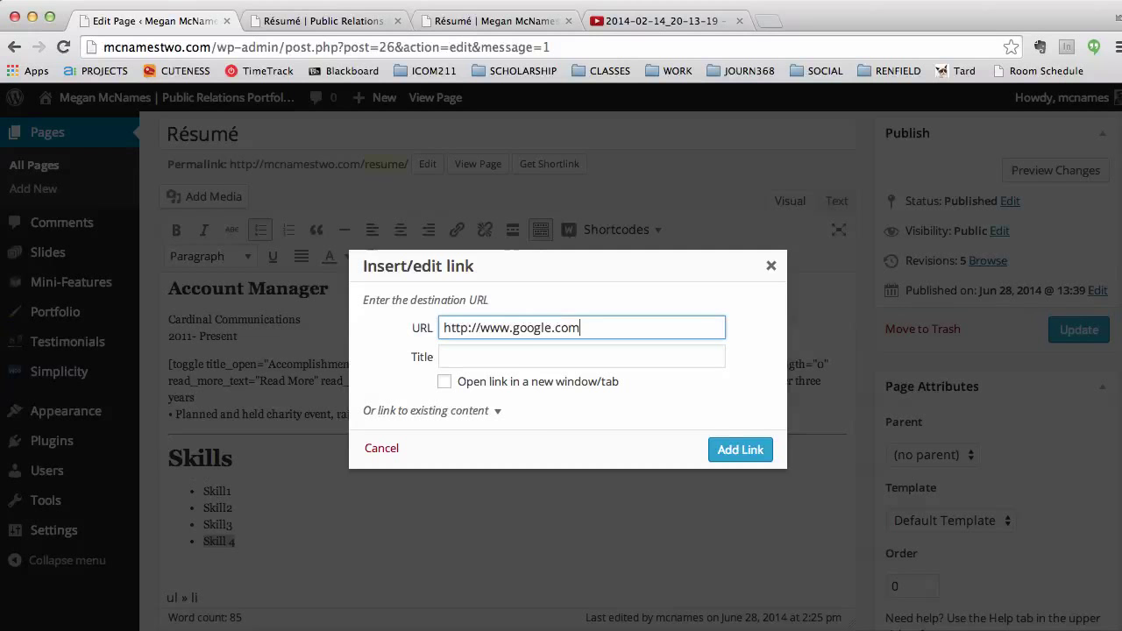
pyautogui.click(736, 450)
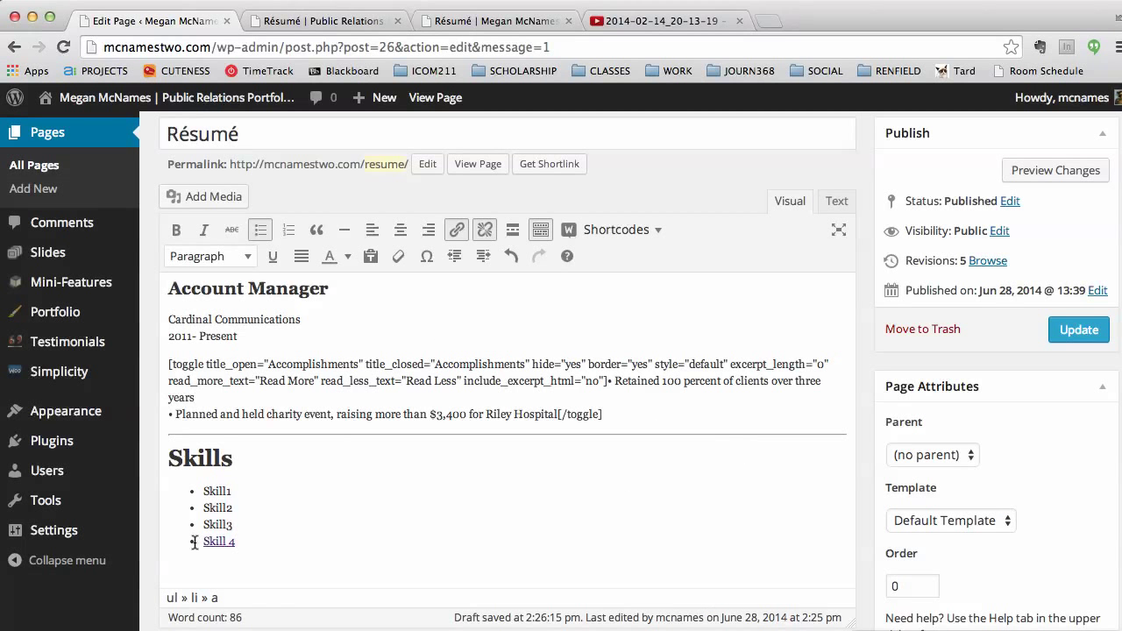
# Step: Link Skill3 to a mailto: address for the owner's e-mail and update the page
pyautogui.moveTo(238, 524); pyautogui.dragTo(200, 524)
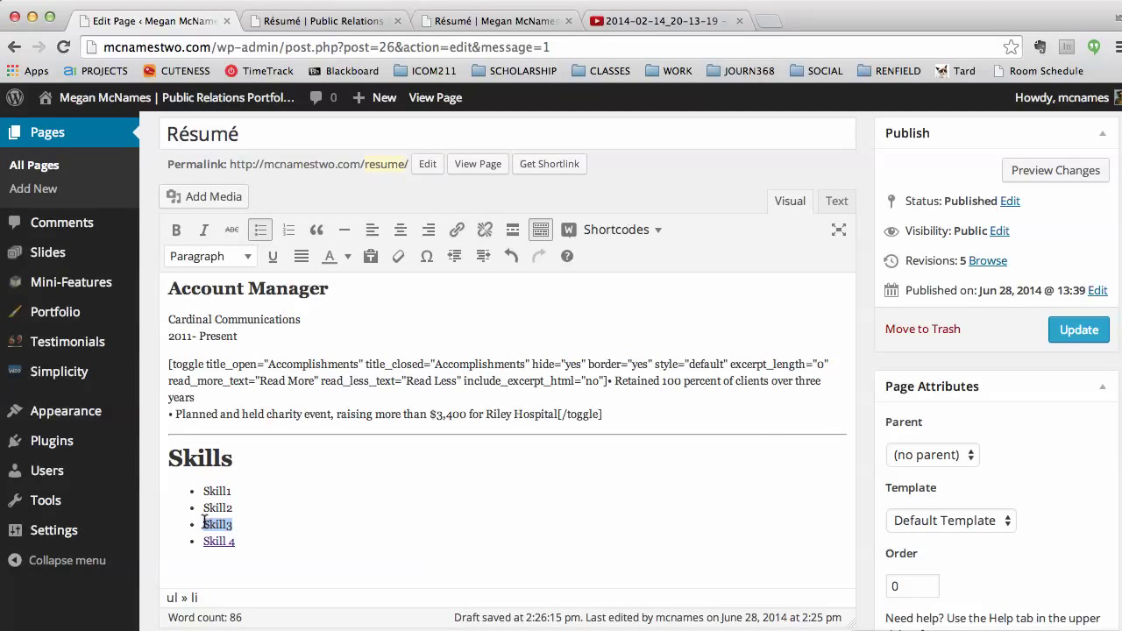
pyautogui.click(457, 230)
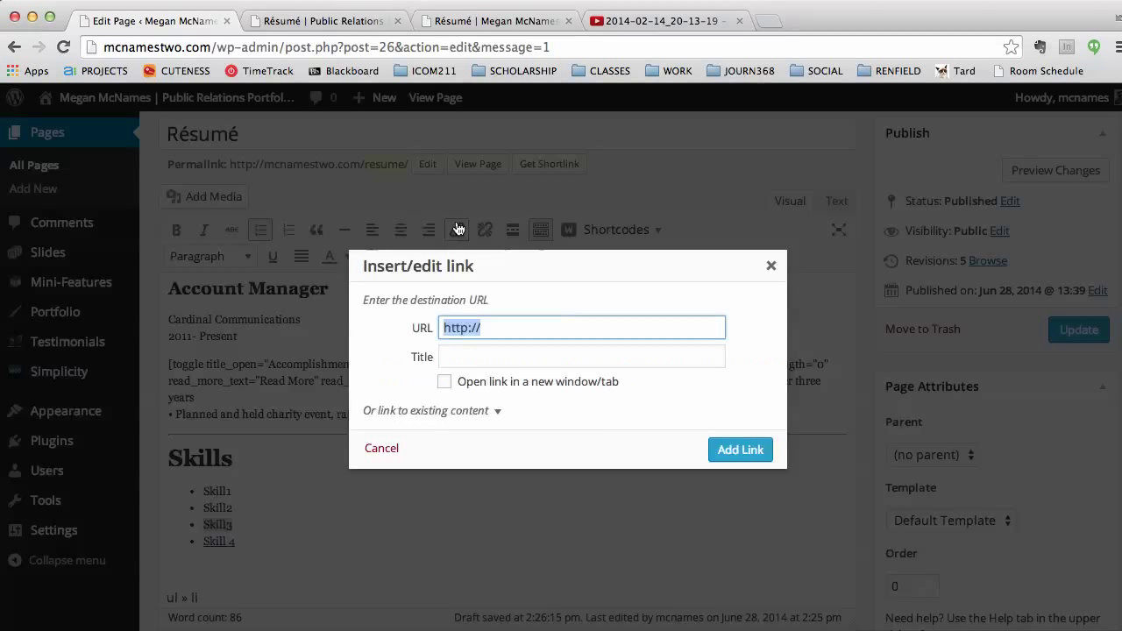
pyautogui.moveTo(484, 327); pyautogui.dragTo(430, 328)
pyautogui.write('mailto:')
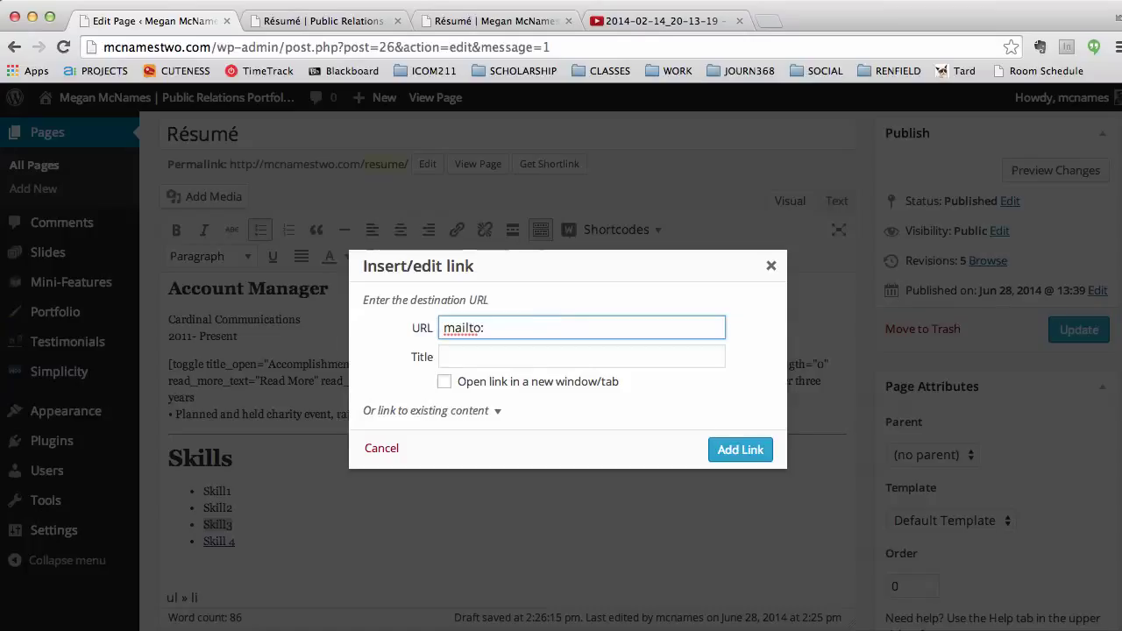
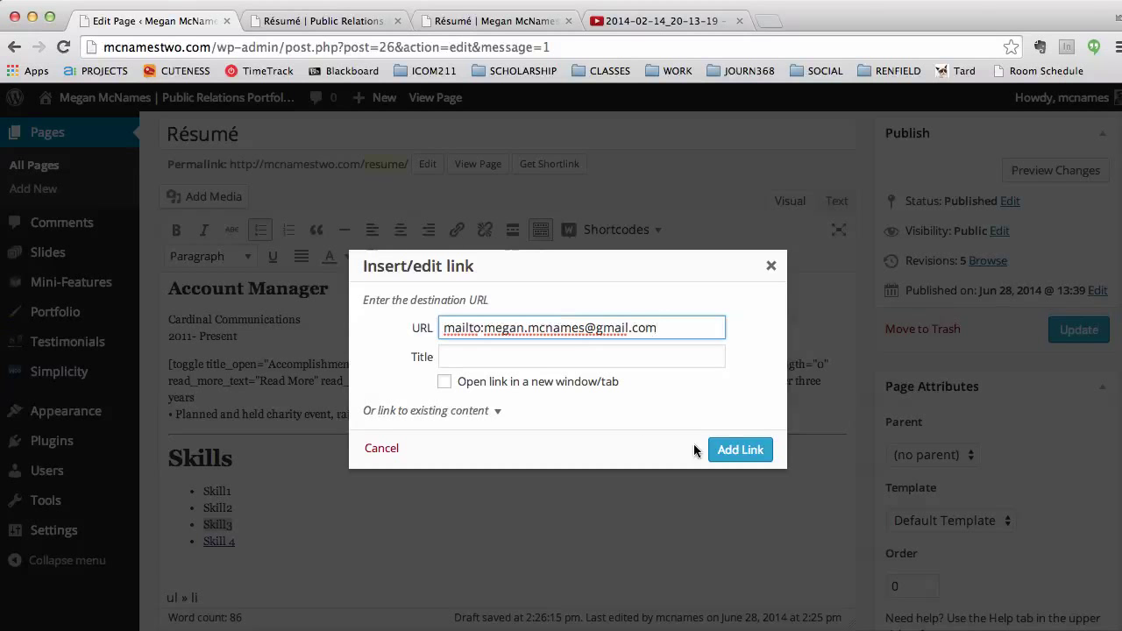
pyautogui.click(744, 449)
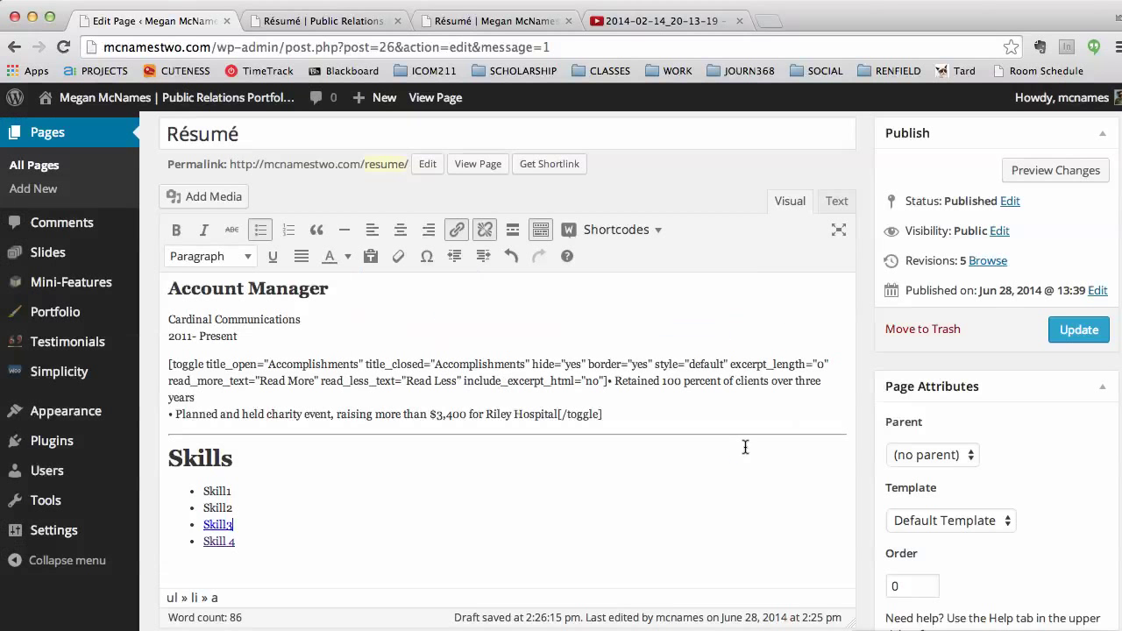
pyautogui.click(1076, 336)
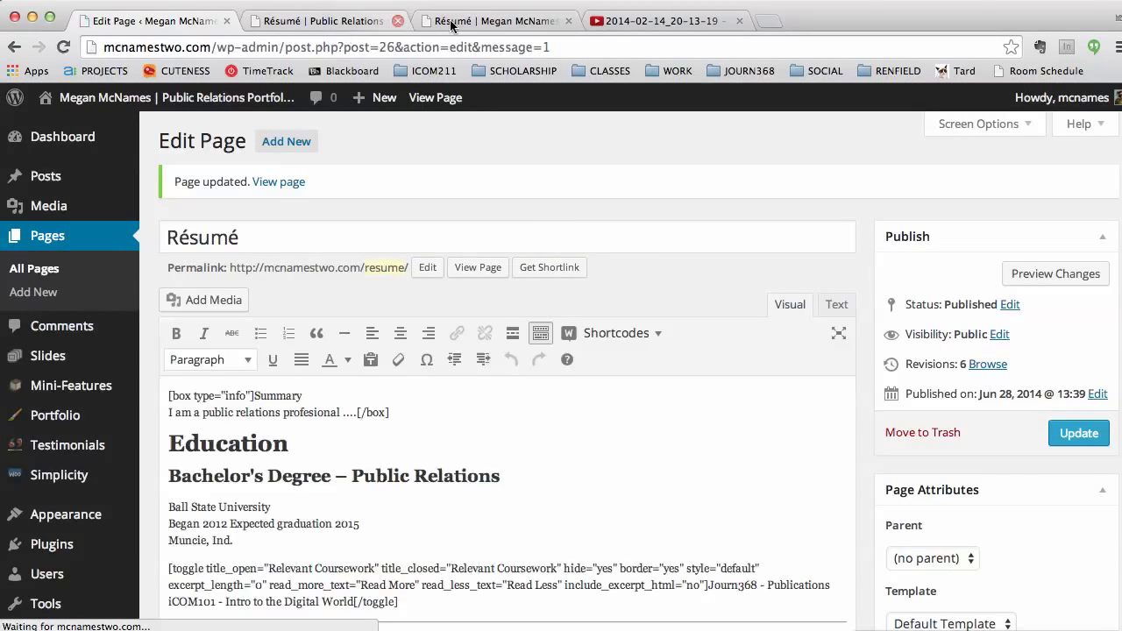
# Step: Reload the live Résumé and expand then collapse the Accomplishments toggle
pyautogui.click(451, 21)
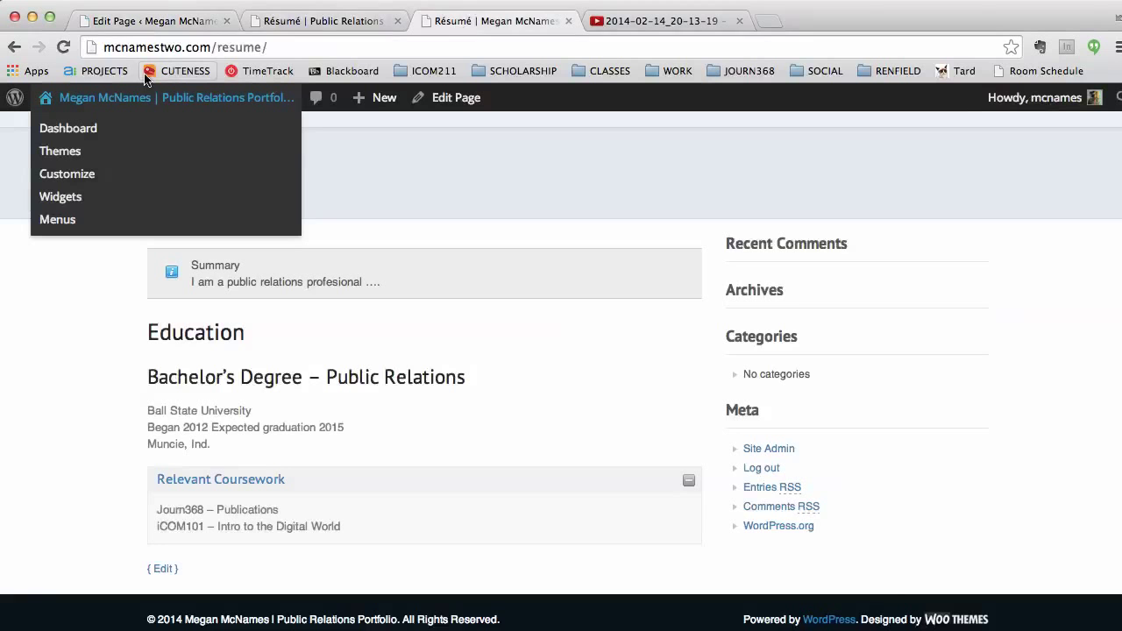
pyautogui.click(64, 49)
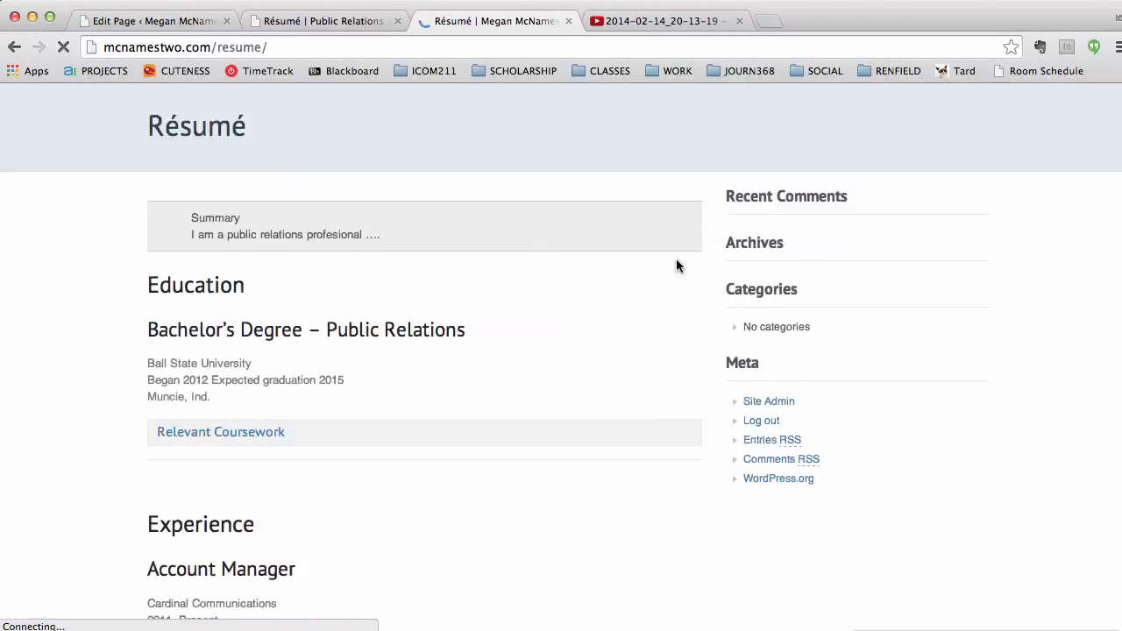
pyautogui.scroll(-5, 591, 293)
pyautogui.scroll(-2, 591, 298)
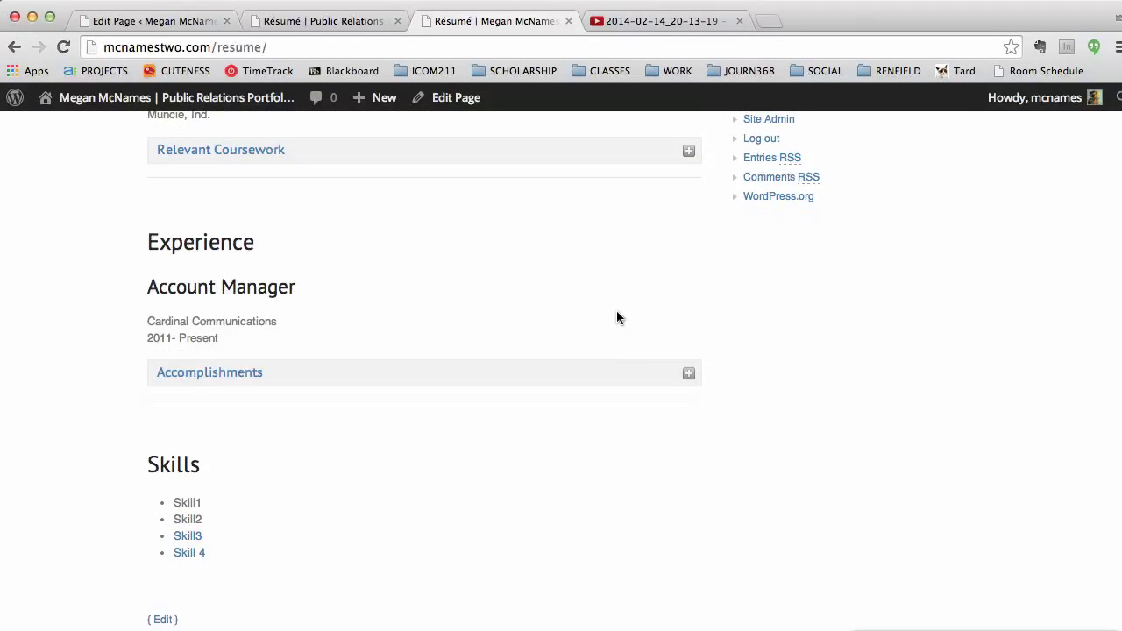
pyautogui.click(688, 376)
pyautogui.click(680, 376)
pyautogui.scroll(-2, 596, 358)
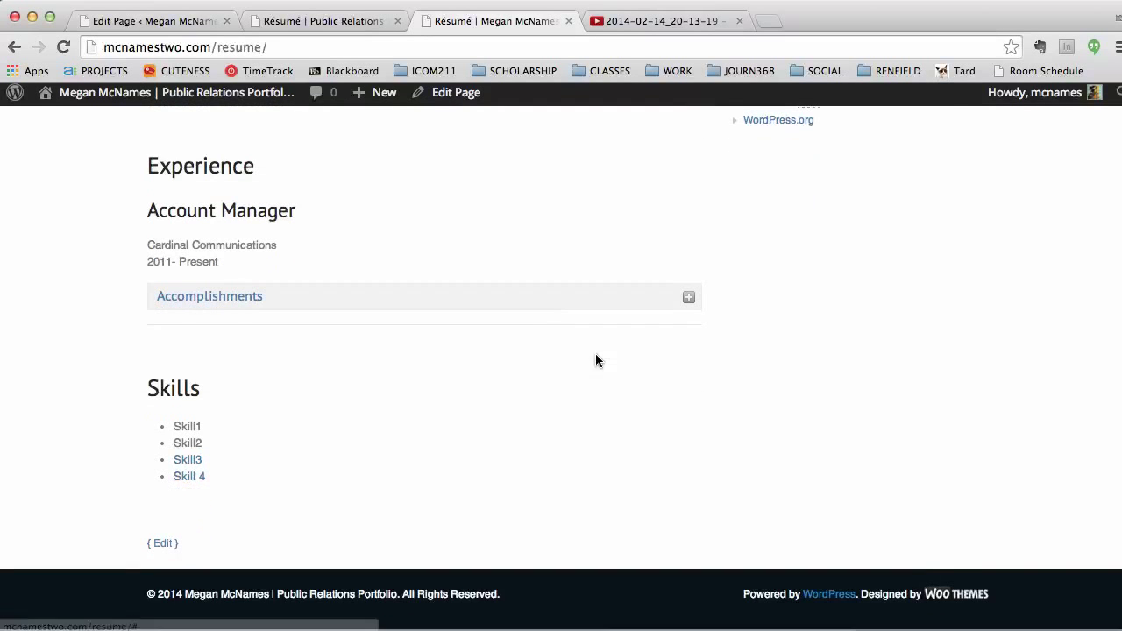
# Step: Test the Skill 4 Google link and the Skill3 e-mail link, dismissing Mail
pyautogui.click(188, 482)
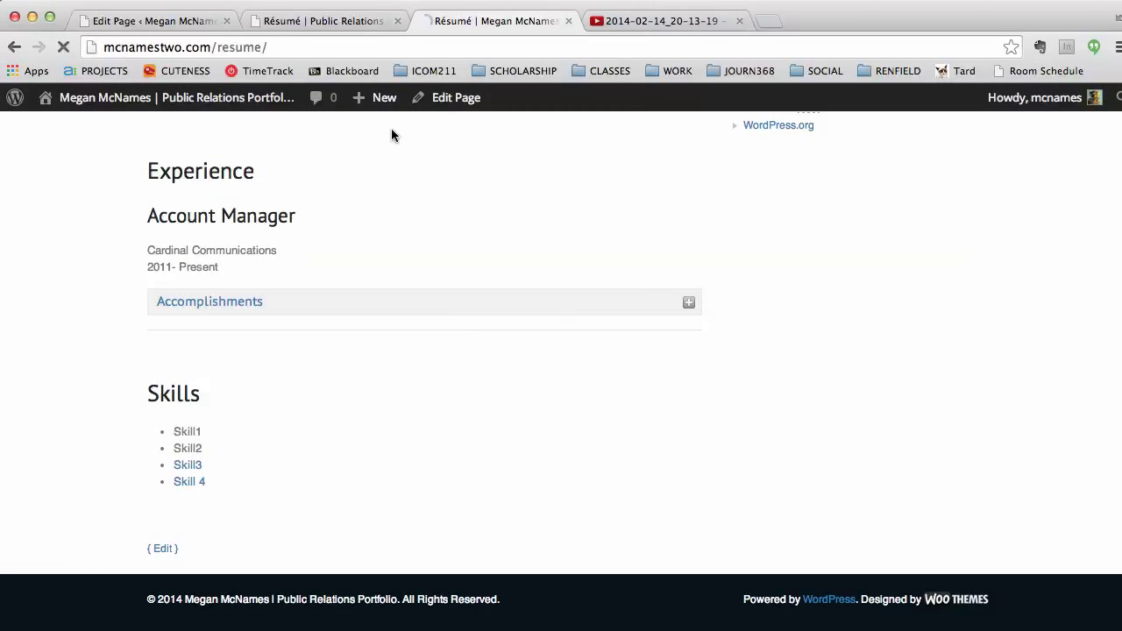
pyautogui.click(14, 47)
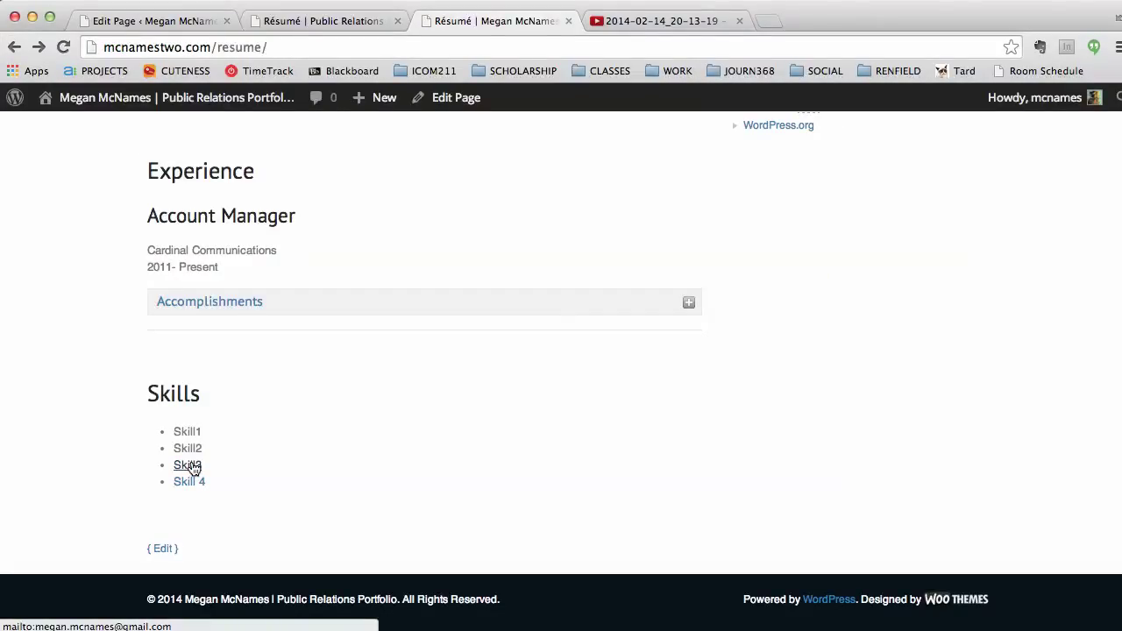
pyautogui.click(193, 467)
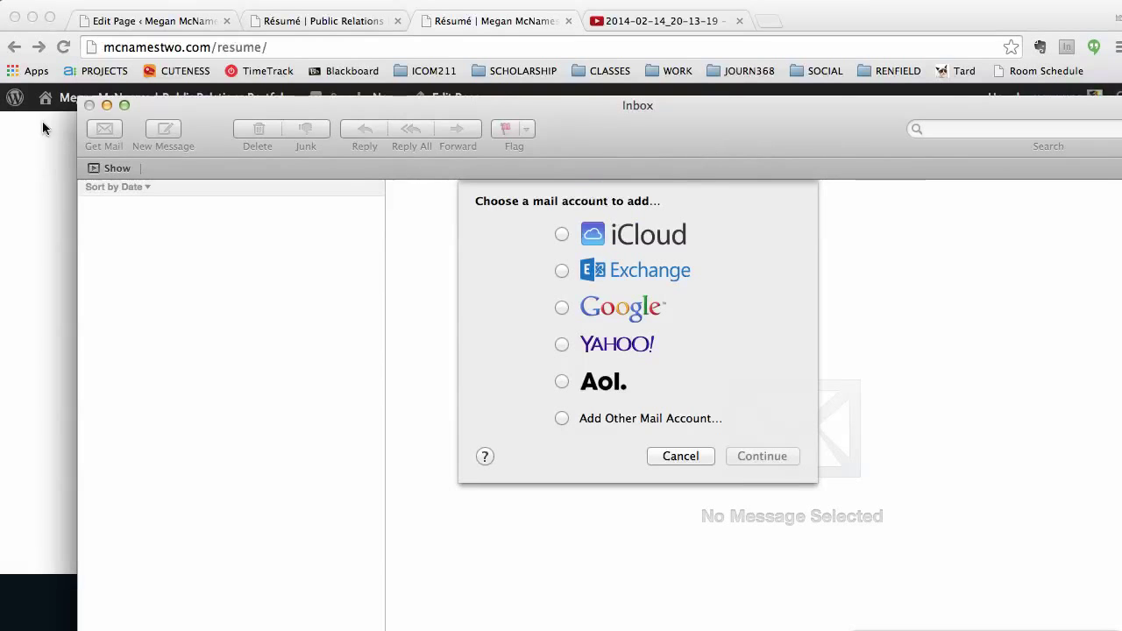
pyautogui.click(689, 456)
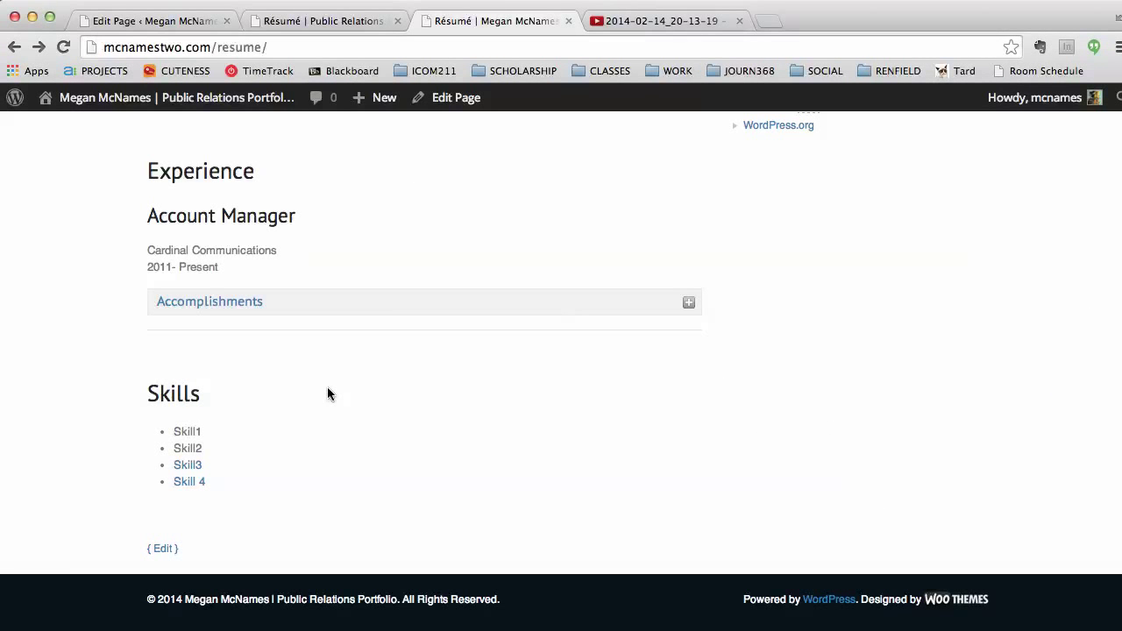
# Step: Scroll through the live résumé, then move to the tutorial's example Résumé tab
pyautogui.scroll(10, 515, 398)
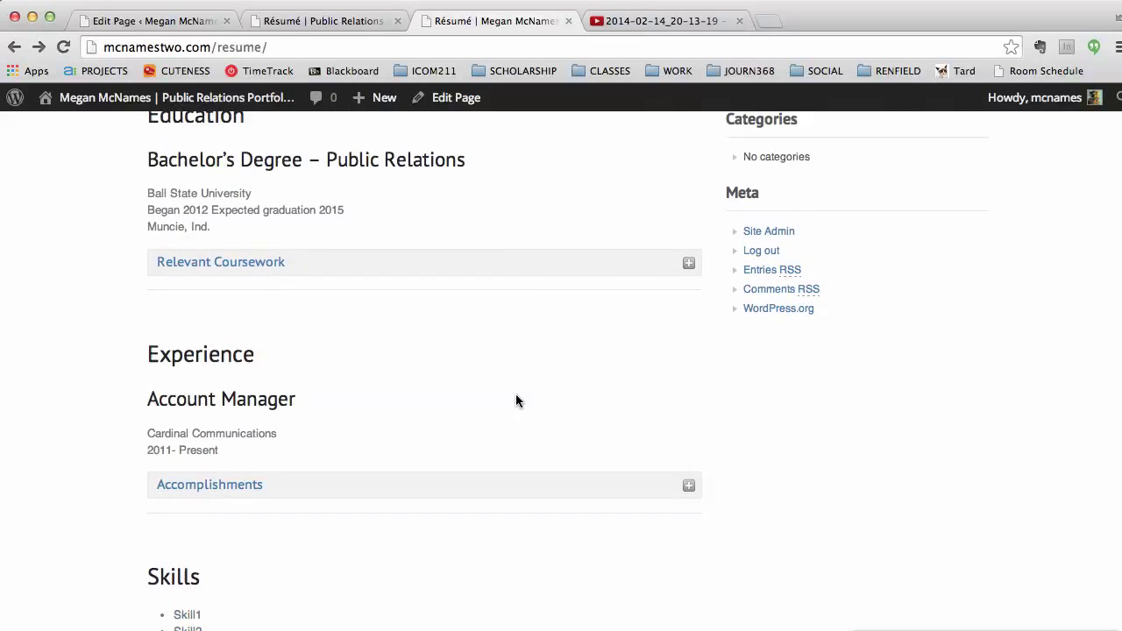
pyautogui.scroll(-5, 516, 400)
pyautogui.moveTo(346, 431); pyautogui.dragTo(149, 430)
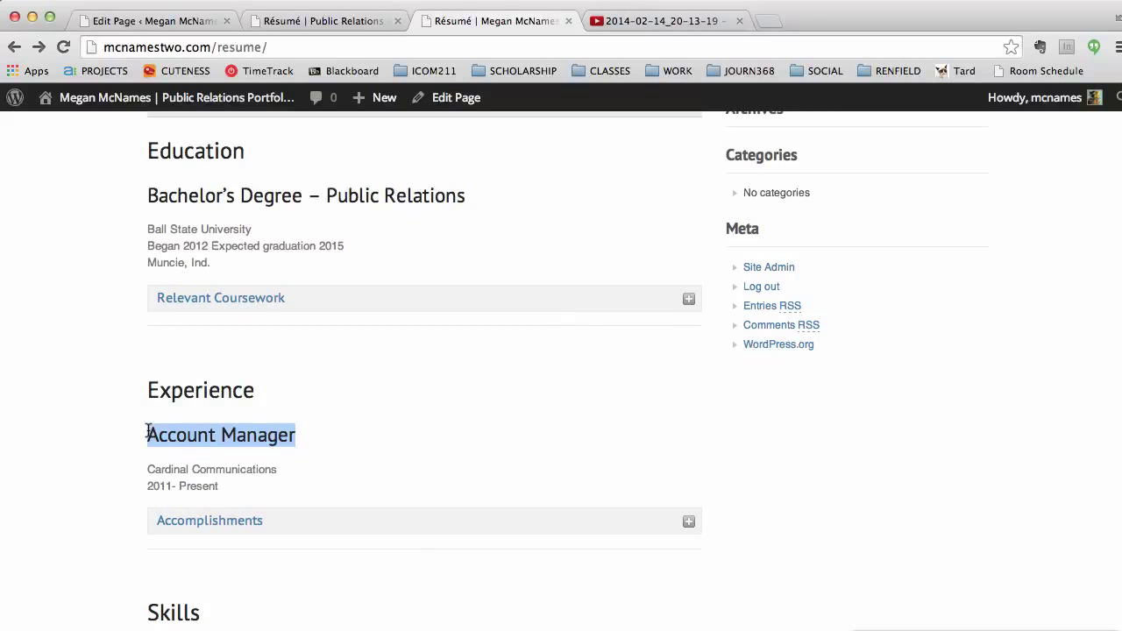
pyautogui.click(410, 393)
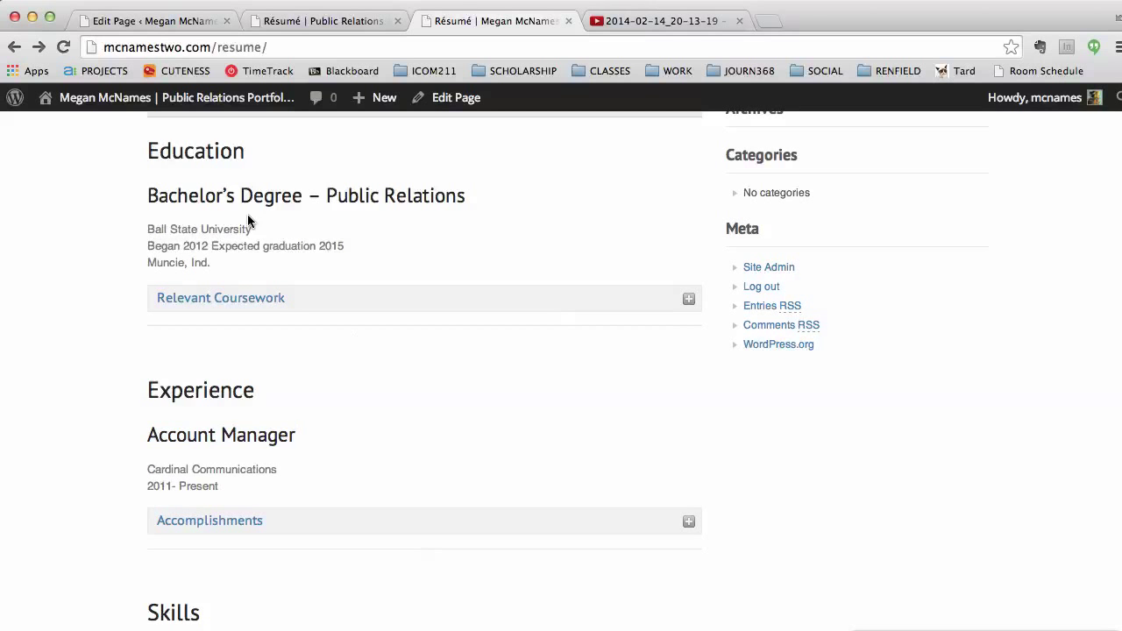
pyautogui.scroll(-5, 359, 426)
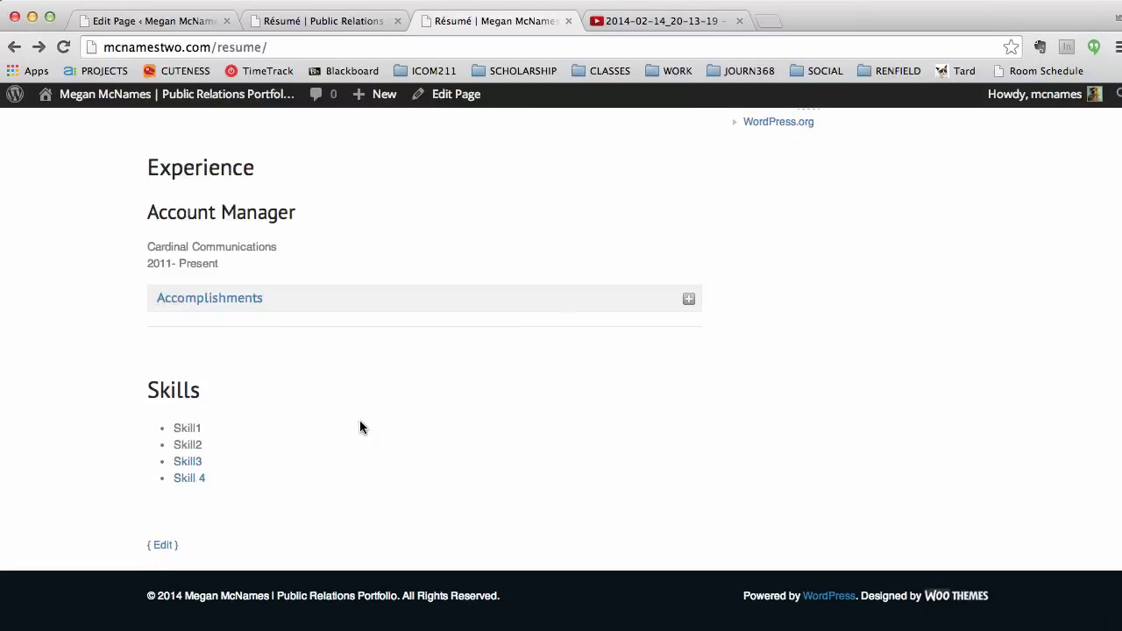
pyautogui.click(363, 26)
pyautogui.scroll(-5, 406, 575)
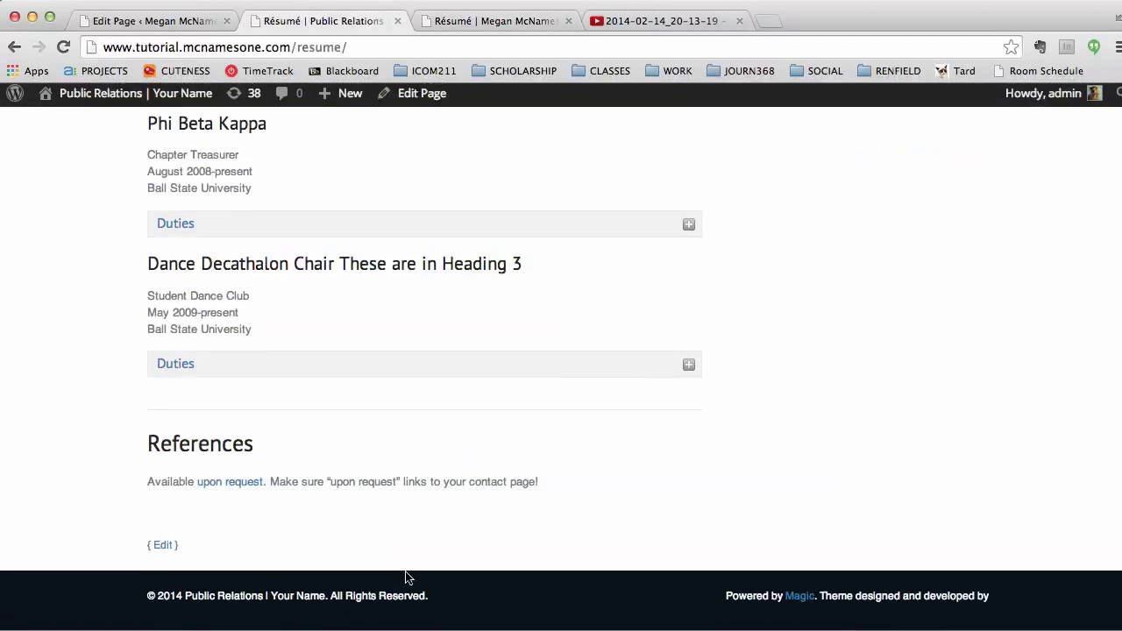
pyautogui.moveTo(143, 450); pyautogui.dragTo(509, 489)
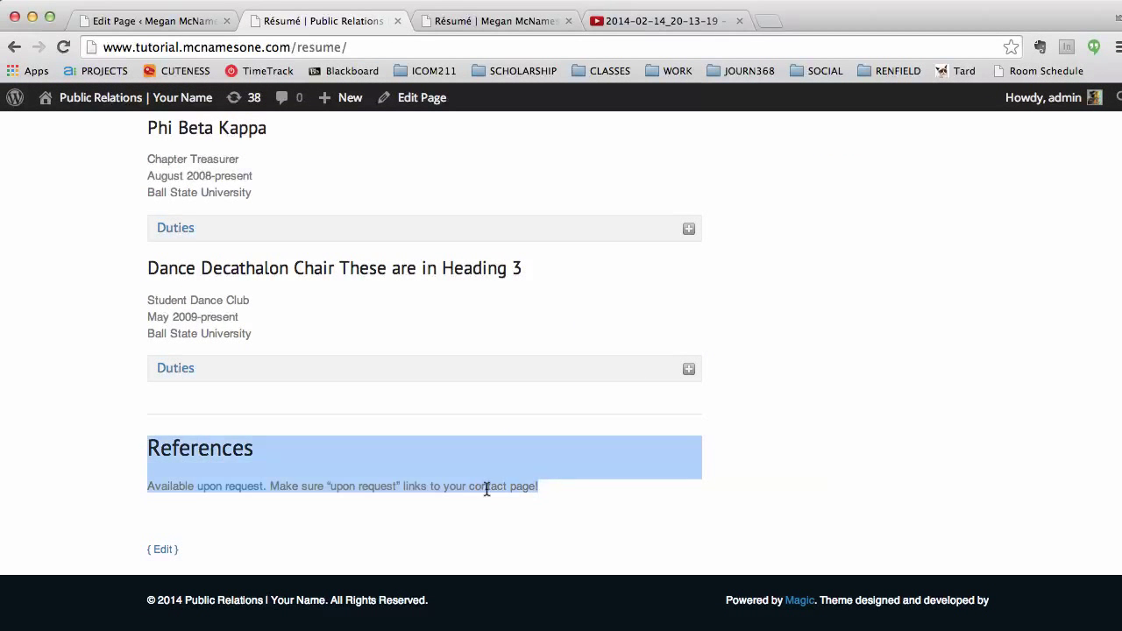
pyautogui.click(486, 489)
pyautogui.scroll(10, 508, 451)
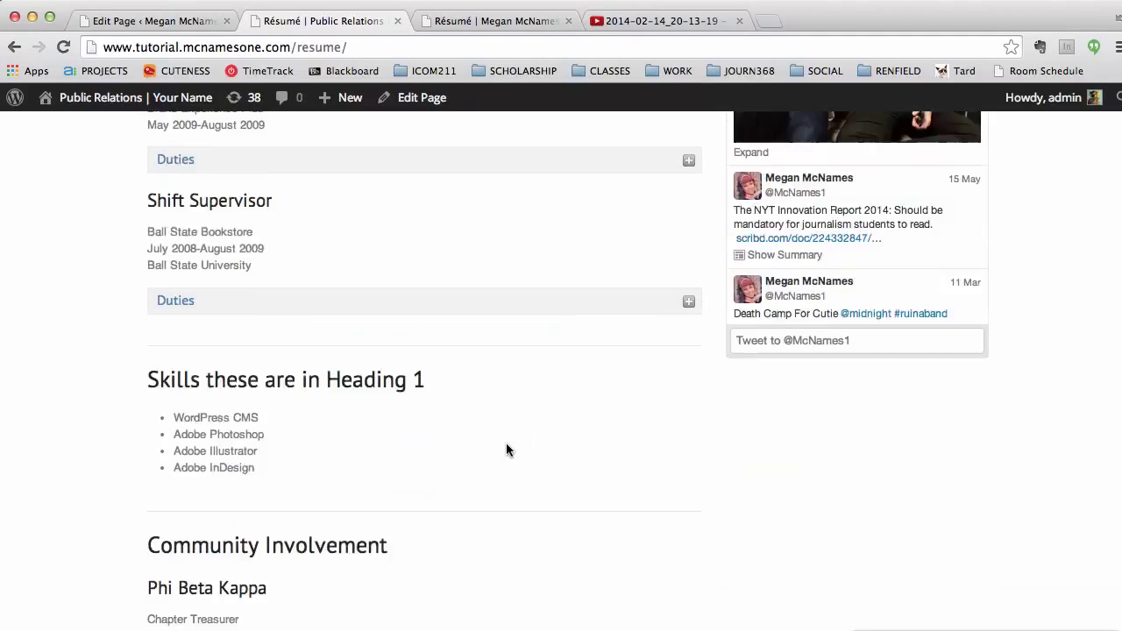
pyautogui.scroll(10, 506, 449)
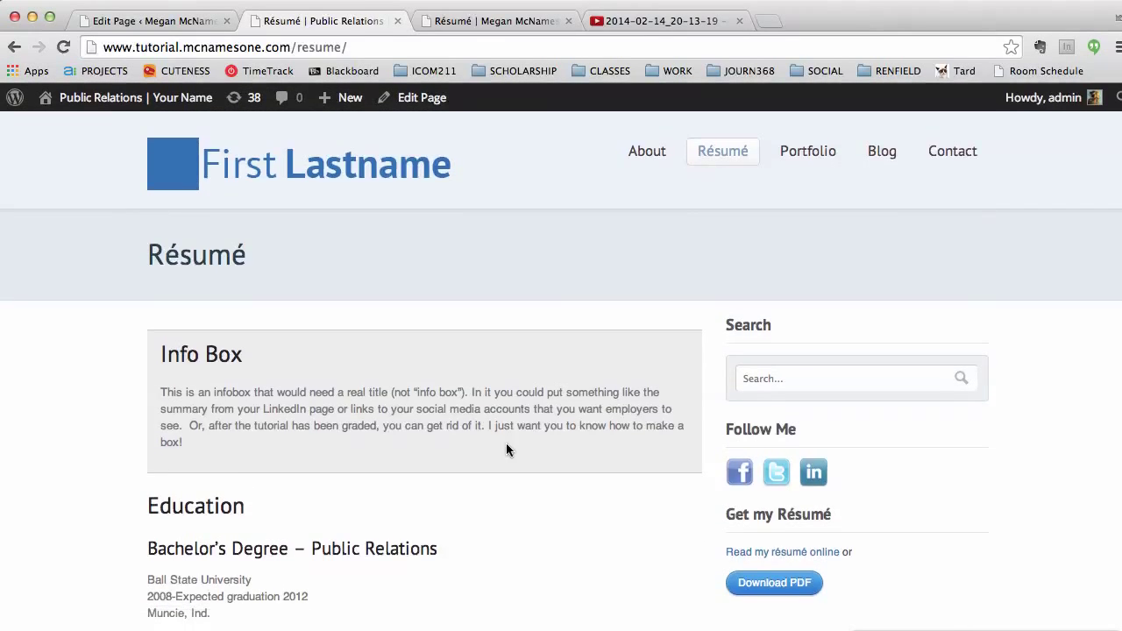
pyautogui.scroll(-10, 505, 450)
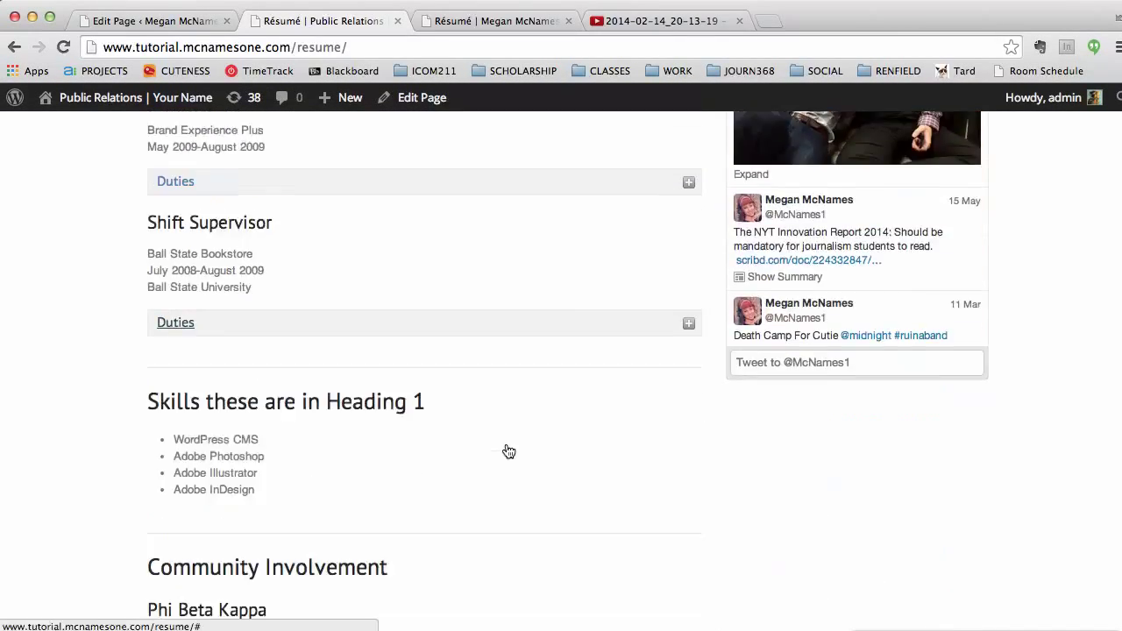